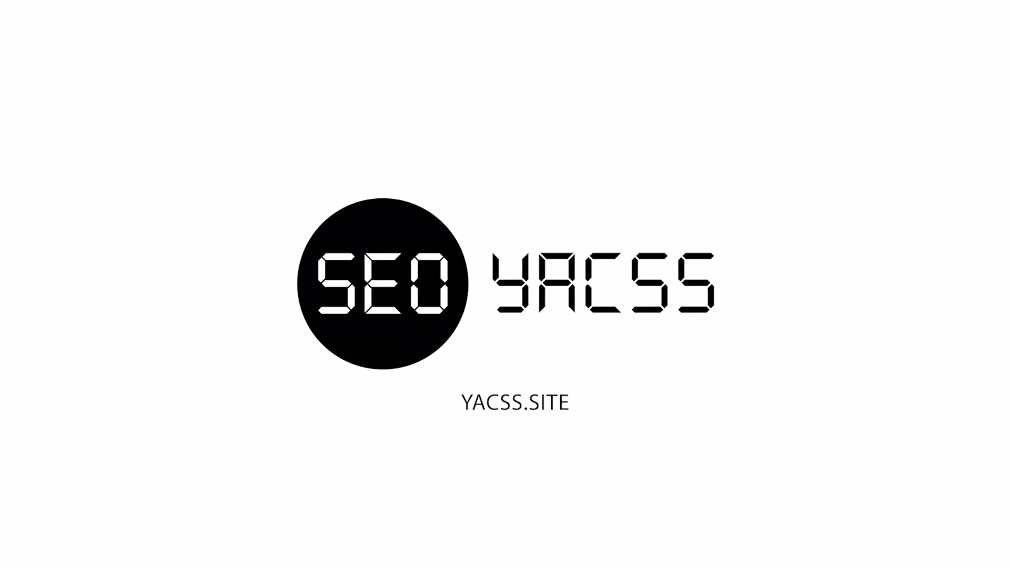
Sign in to the YACSS account with the saved account e-mail and password
{"action": "left_click", "coordinate": [237, 355]}
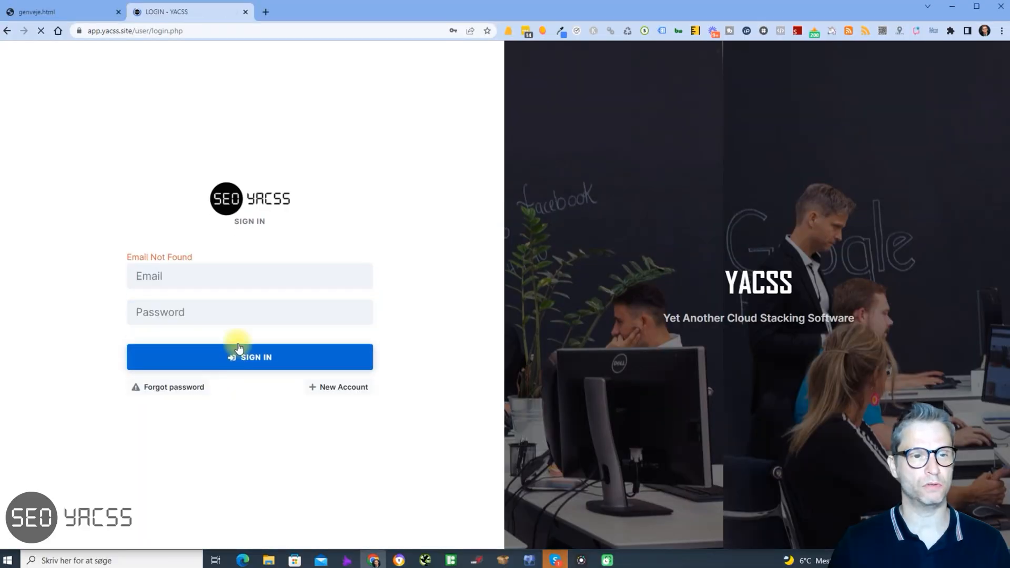
{"action": "left_click", "coordinate": [282, 275]}
{"action": "left_click", "coordinate": [318, 276]}
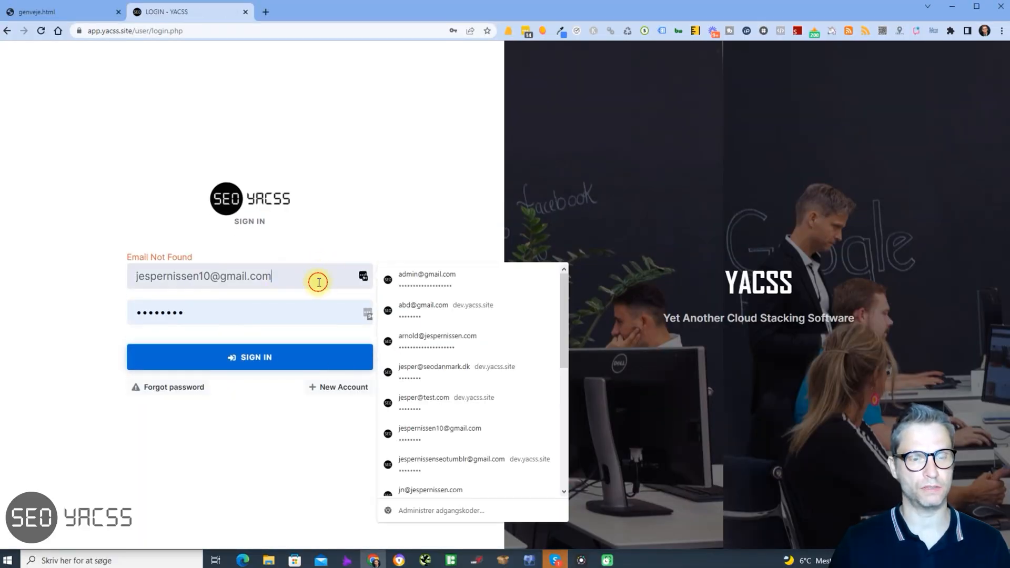
{"action": "left_click", "coordinate": [452, 272]}
{"action": "left_click", "coordinate": [243, 358]}
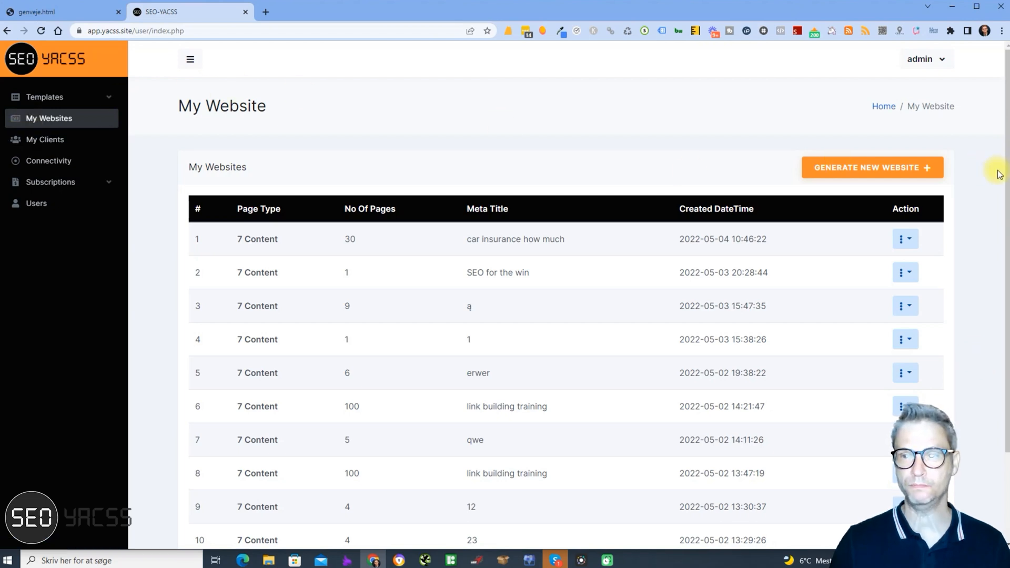
Preview the 100-page "link building training" website in row 6 and look through its generated page down to the footer
{"action": "left_click", "coordinate": [909, 239]}
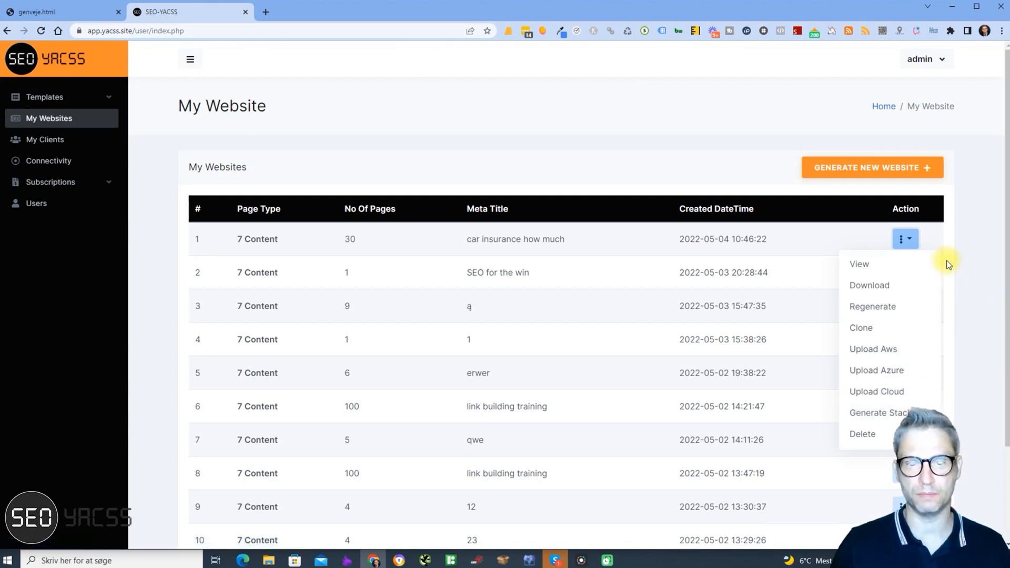
{"action": "left_click", "coordinate": [971, 250]}
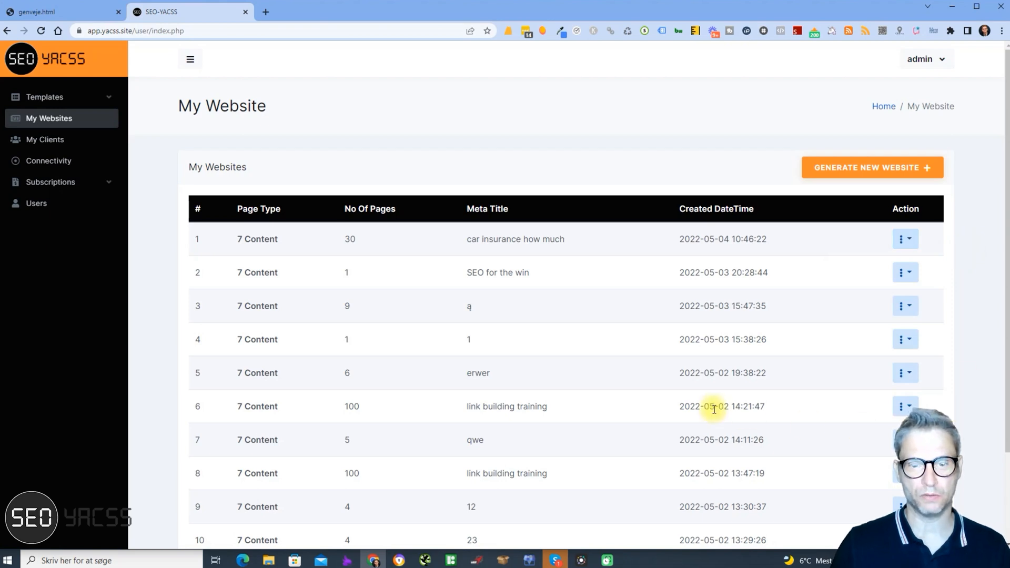
{"action": "left_click", "coordinate": [903, 407]}
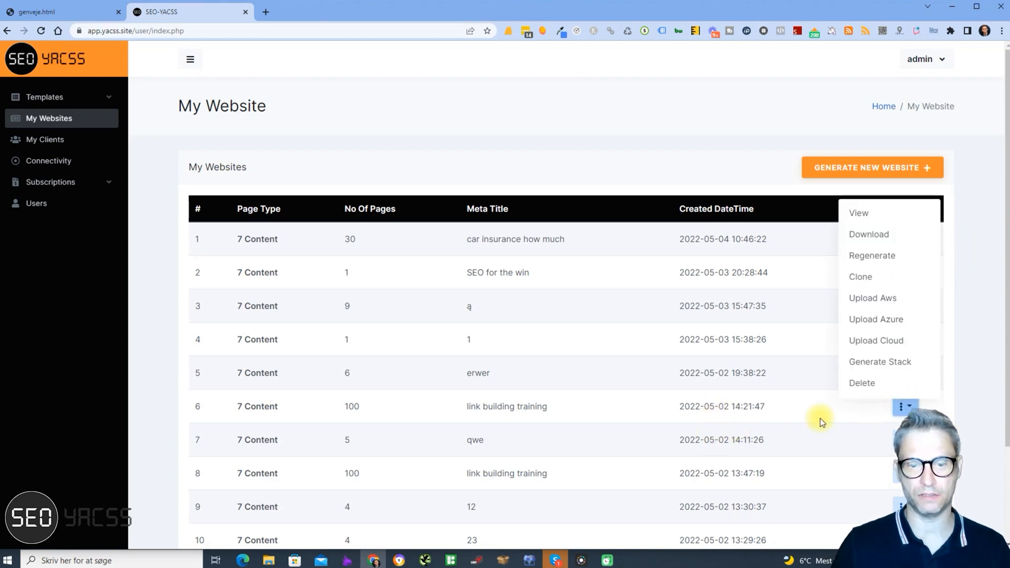
{"action": "left_click", "coordinate": [866, 212]}
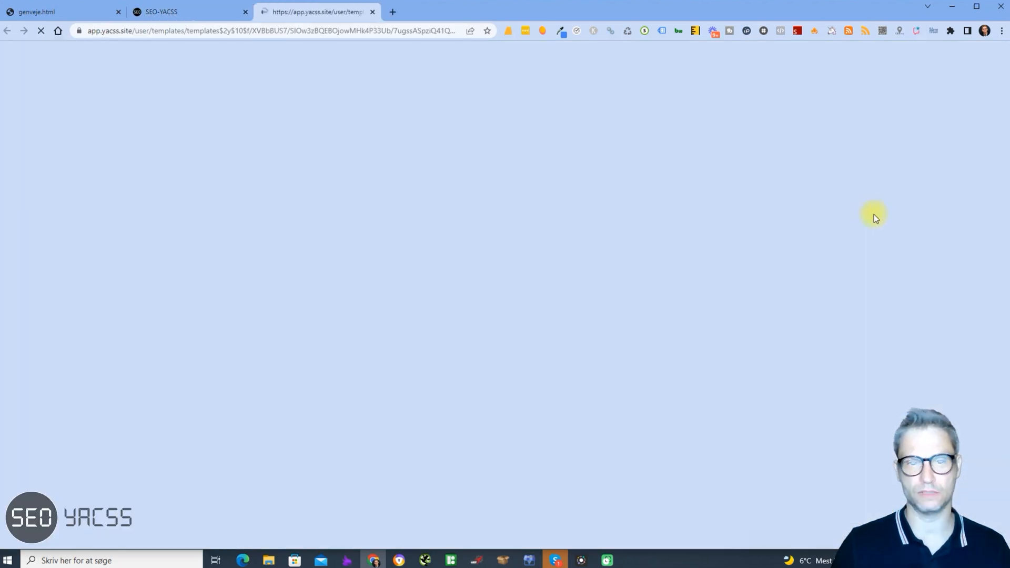
{"action": "scroll", "coordinate": [620, 165], "scroll_direction": "down", "scroll_amount": 7}
{"action": "scroll", "coordinate": [620, 166], "scroll_direction": "up", "scroll_amount": 7}
{"action": "scroll", "coordinate": [657, 200], "scroll_direction": "down", "scroll_amount": 20}
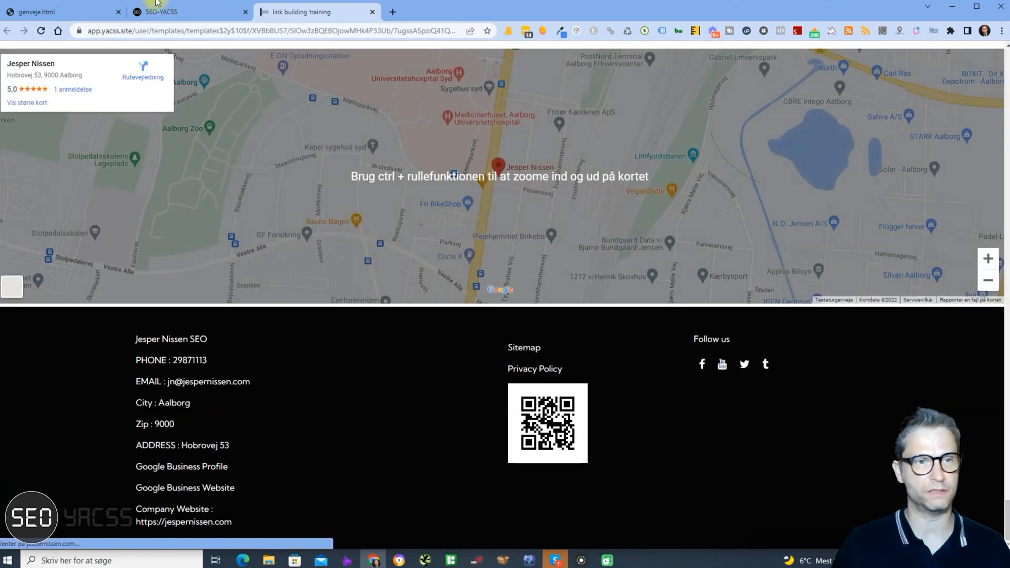
Return to the website list and open the regeneration settings of the "link building training" website in row 6
{"action": "left_click", "coordinate": [181, 12]}
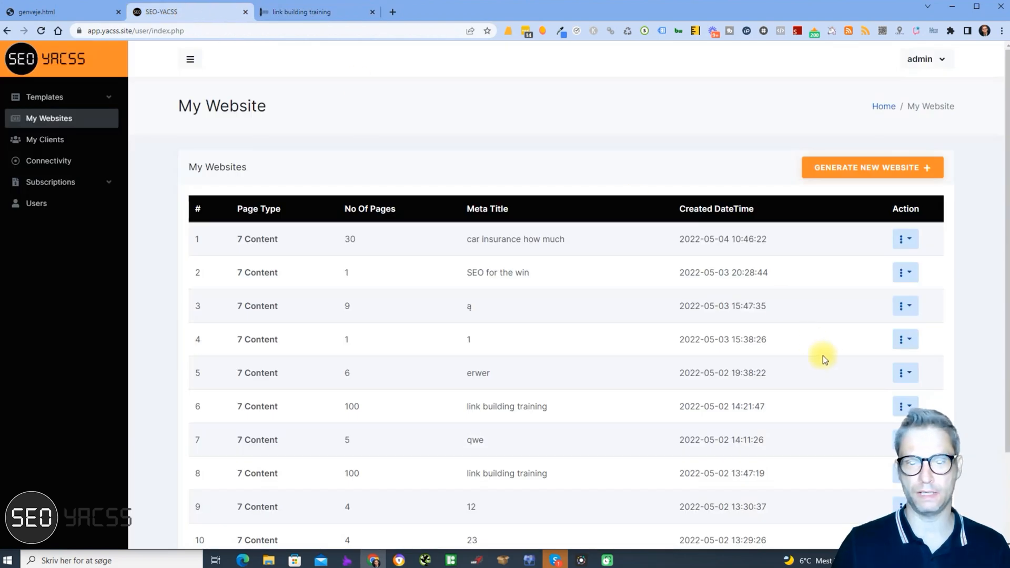
{"action": "left_click", "coordinate": [900, 406]}
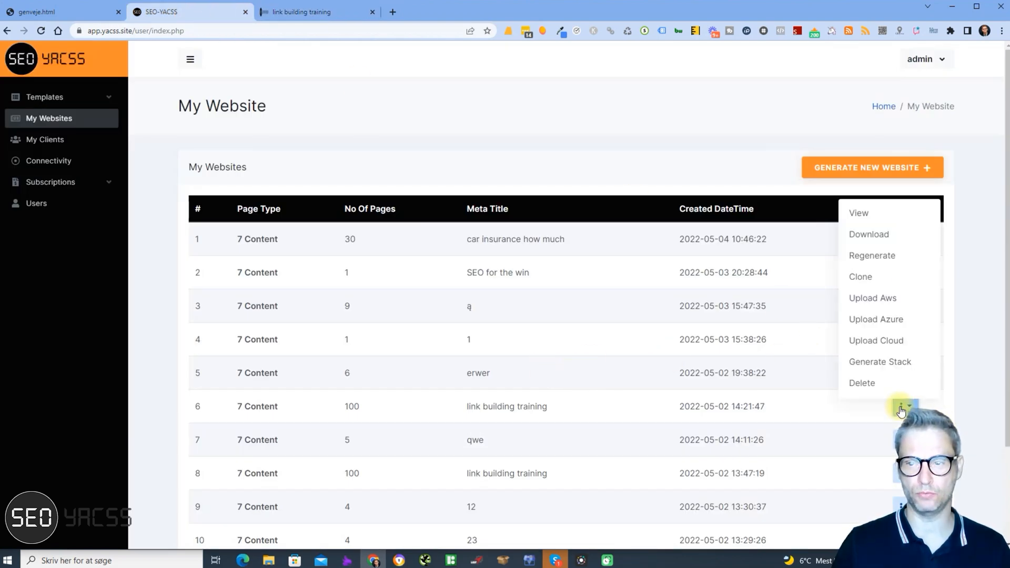
{"action": "left_click", "coordinate": [872, 256]}
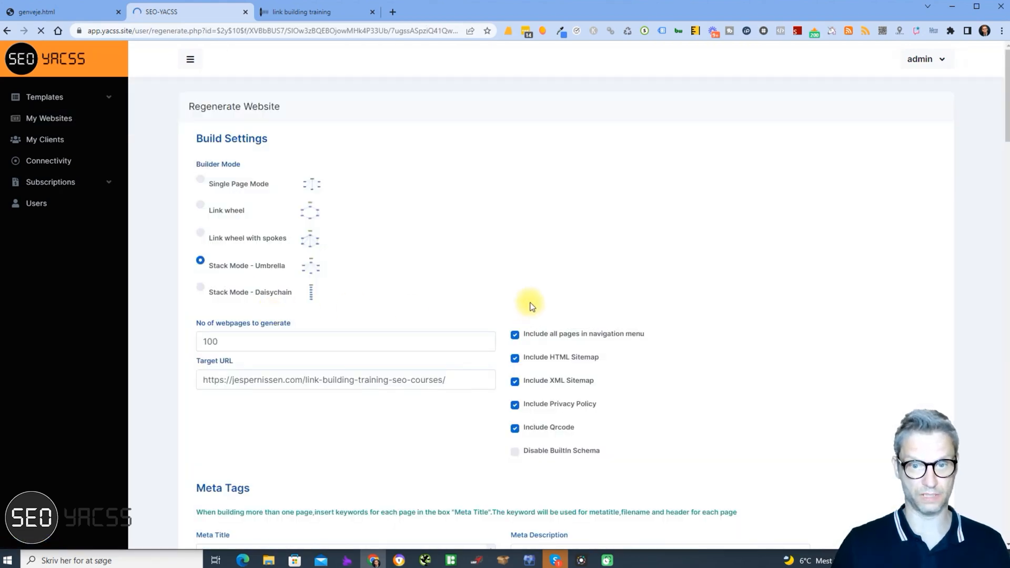
{"action": "scroll", "coordinate": [749, 324], "scroll_direction": "down", "scroll_amount": 5}
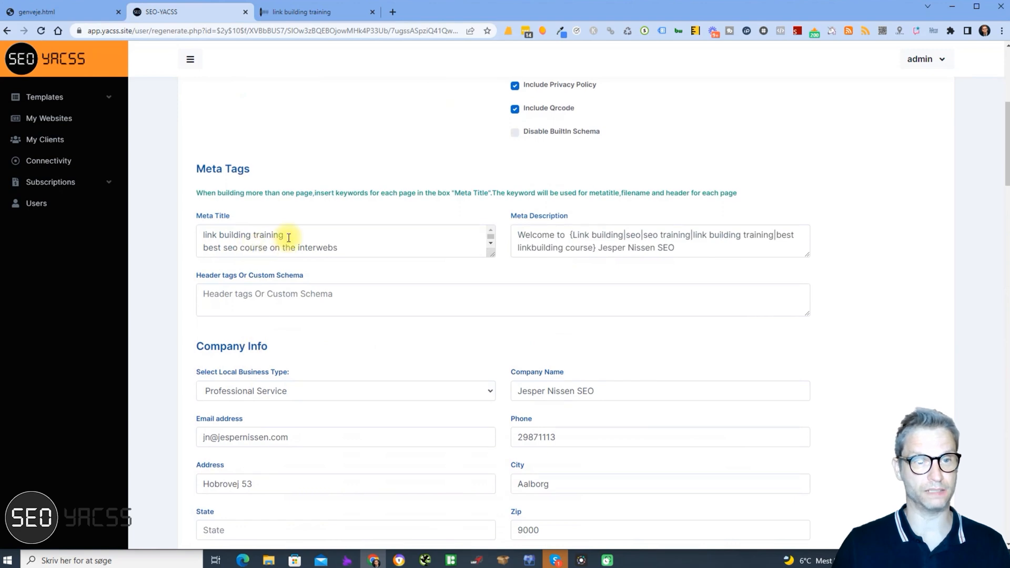
{"action": "scroll", "coordinate": [288, 237], "scroll_direction": "up", "scroll_amount": 1}
{"action": "scroll", "coordinate": [288, 241], "scroll_direction": "up", "scroll_amount": 2}
Delete and retype the second "i" of "training" in the first line of the meta title
{"action": "left_click", "coordinate": [309, 394]}
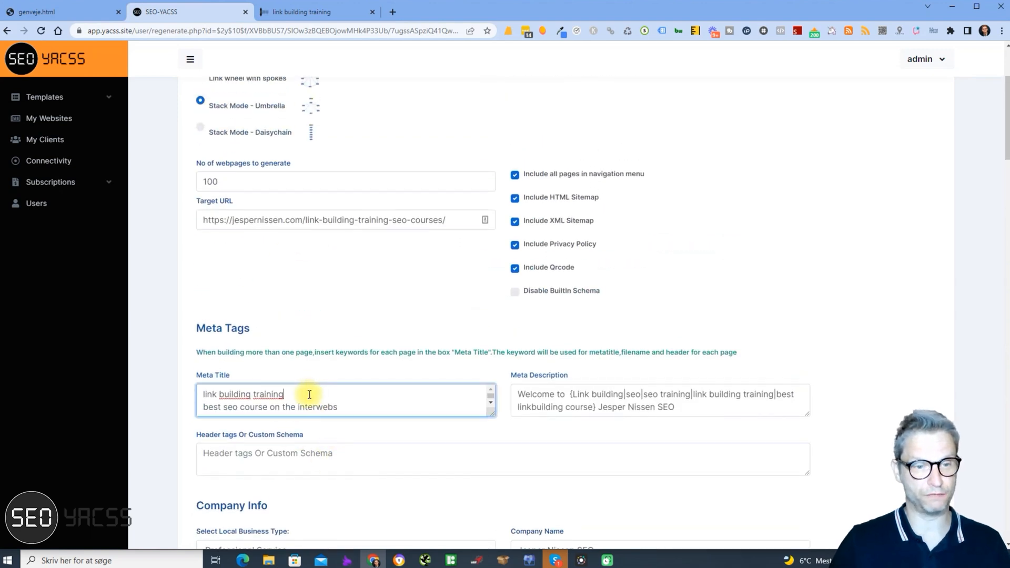
{"action": "key", "text": "Left"}
{"action": "key", "text": "Left"}
{"action": "key", "text": "BackSpace"}
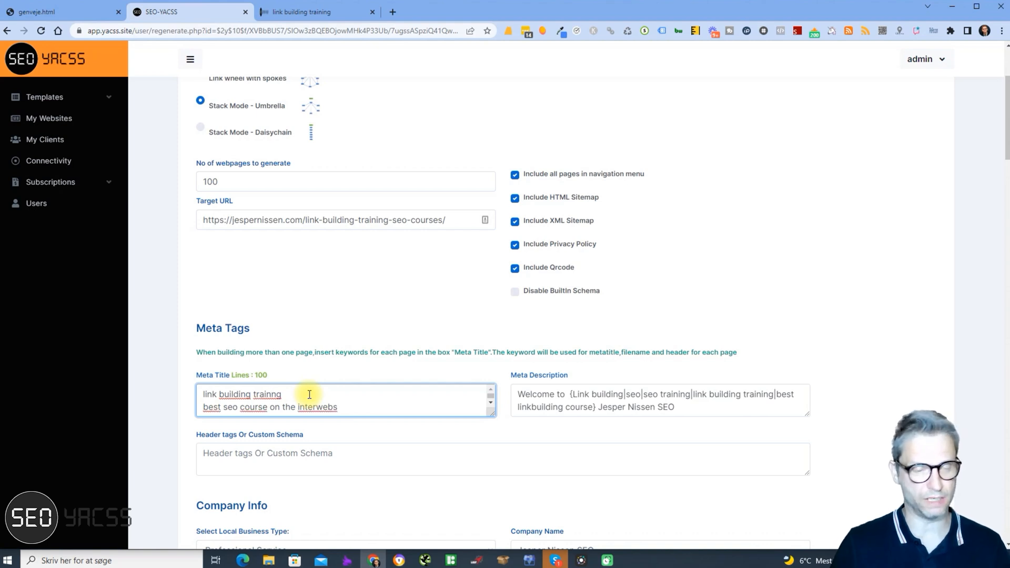
{"action": "key", "text": "Left"}
{"action": "key", "text": "Left"}
{"action": "type", "text": "i"}
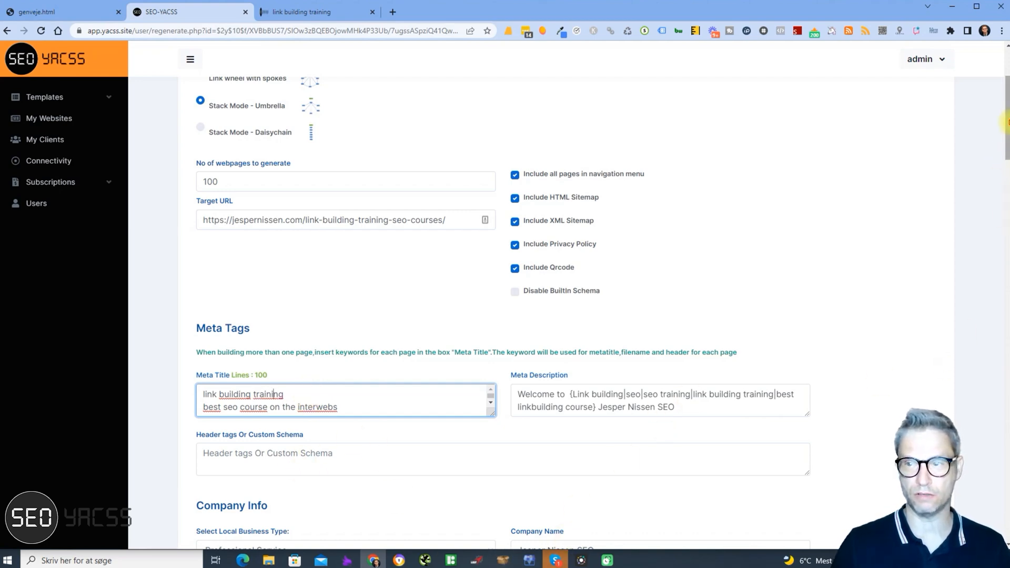
Regenerate the whole website with the settings in the form
{"action": "left_click_drag", "start_coordinate": [1005, 129], "coordinate": [966, 531]}
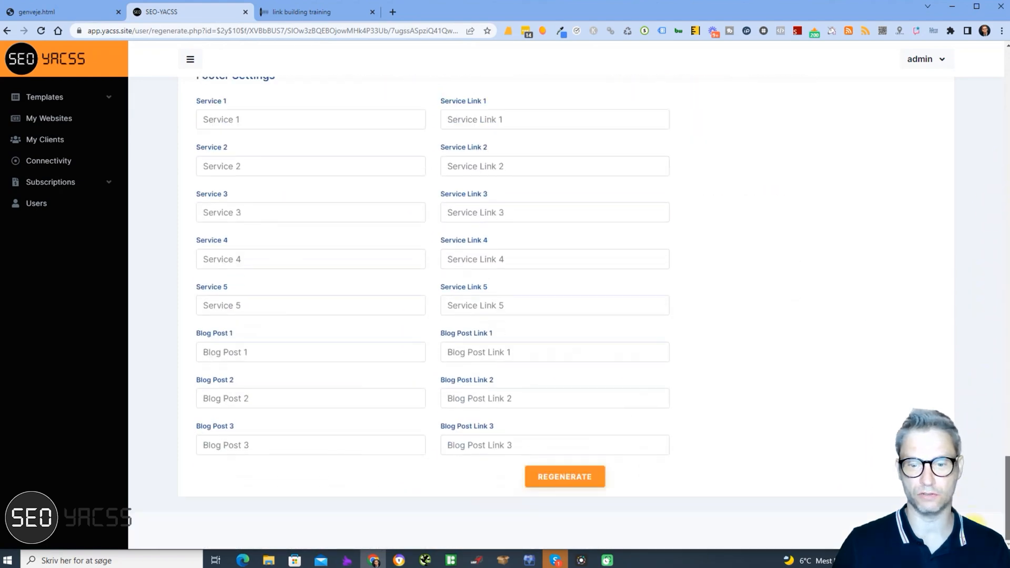
{"action": "left_click", "coordinate": [562, 481]}
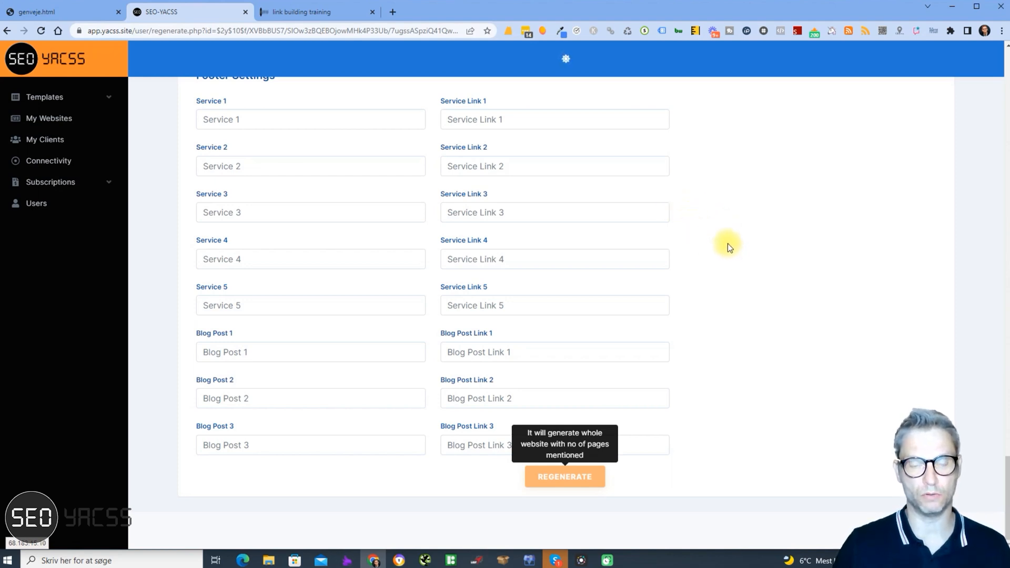
Open the Amazon S3 upload page for the "link building training" website in row 6 of My Websites
{"action": "left_click", "coordinate": [45, 126]}
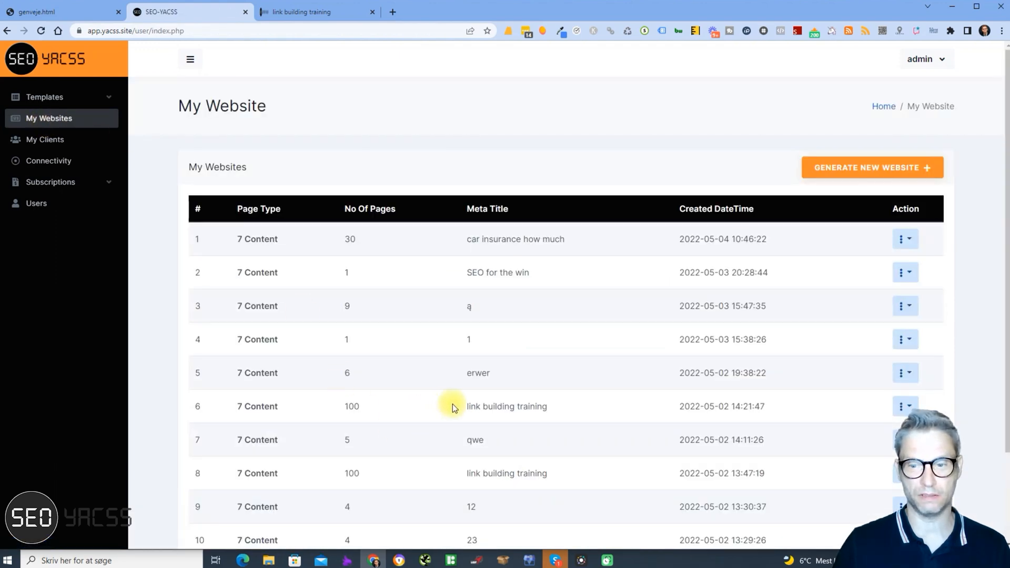
{"action": "left_click", "coordinate": [906, 404]}
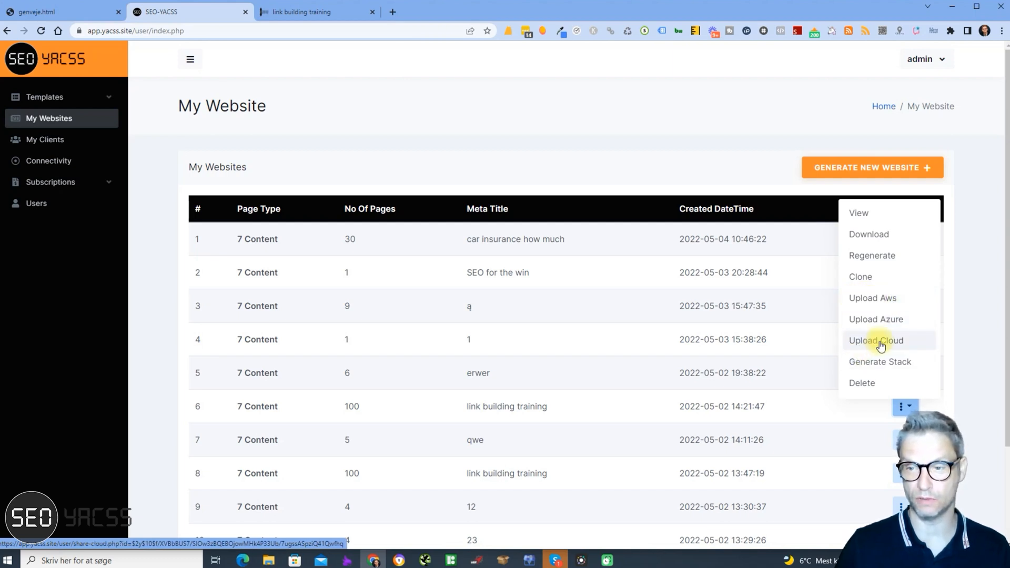
{"action": "left_click", "coordinate": [877, 300]}
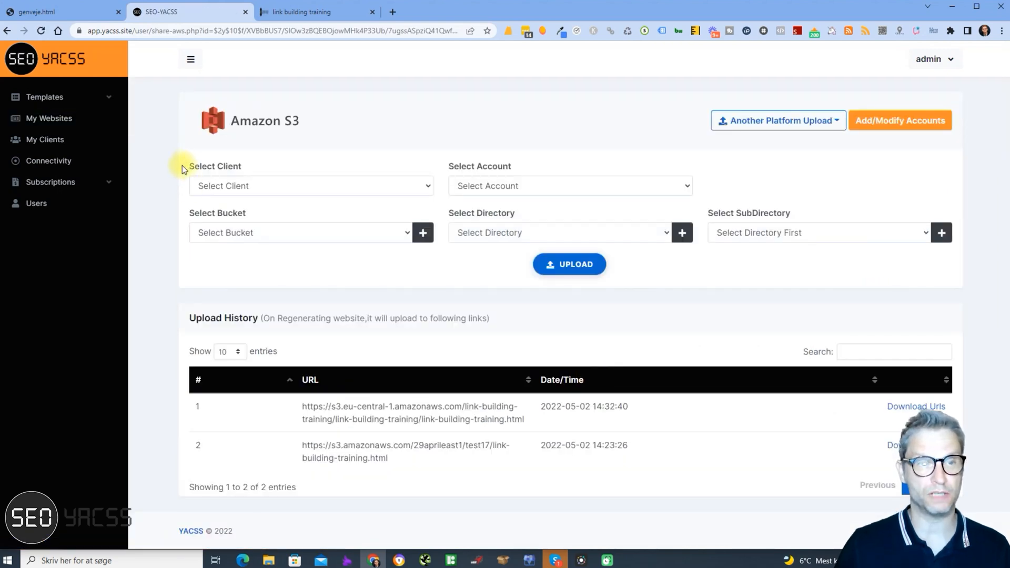
Select the client test13april2022 and its test account for the Amazon S3 upload, and check the bucket list
{"action": "left_click", "coordinate": [346, 181]}
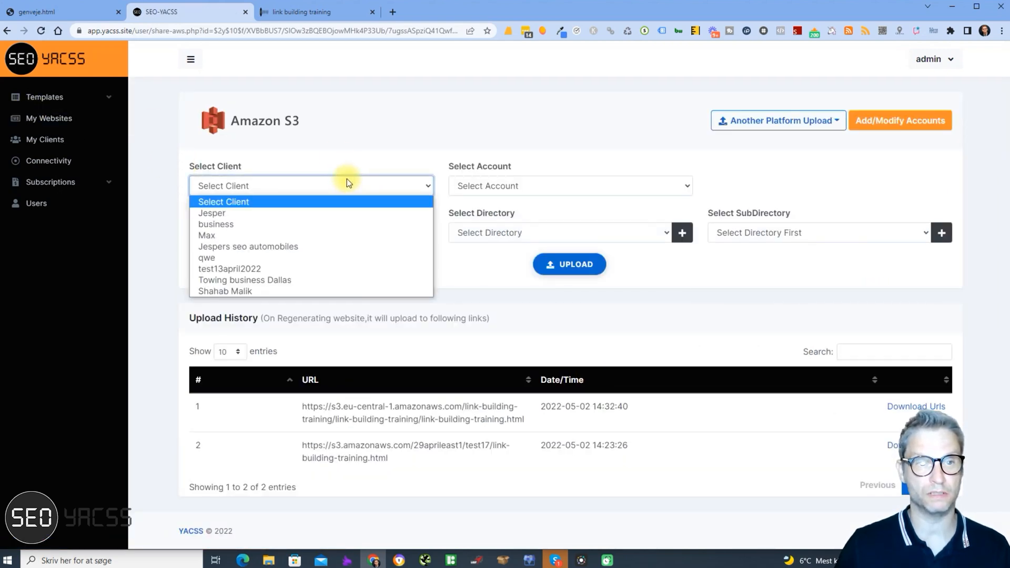
{"action": "left_click", "coordinate": [284, 269]}
{"action": "left_click", "coordinate": [526, 188]}
{"action": "left_click", "coordinate": [501, 223]}
{"action": "left_click", "coordinate": [246, 232]}
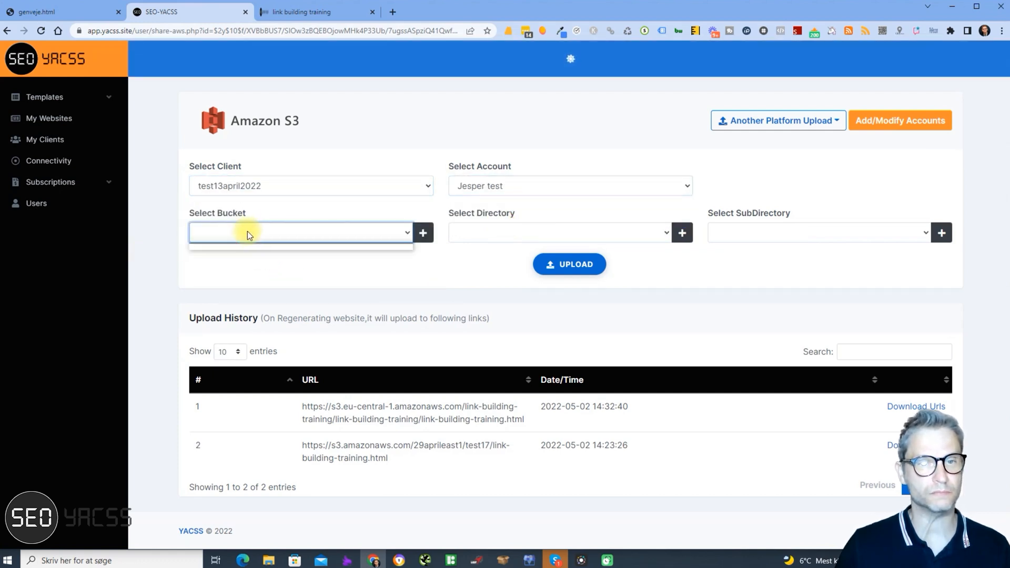
{"action": "left_click", "coordinate": [365, 247]}
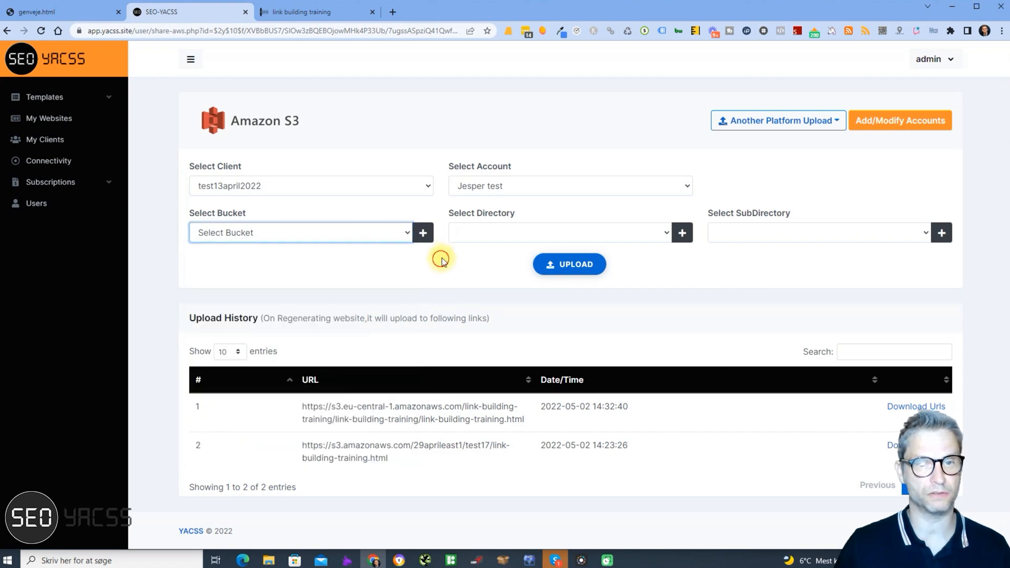
Add a new bucket named newbucketmay420222 and upload the website to it
{"action": "left_click", "coordinate": [423, 233]}
{"action": "left_click", "coordinate": [397, 290]}
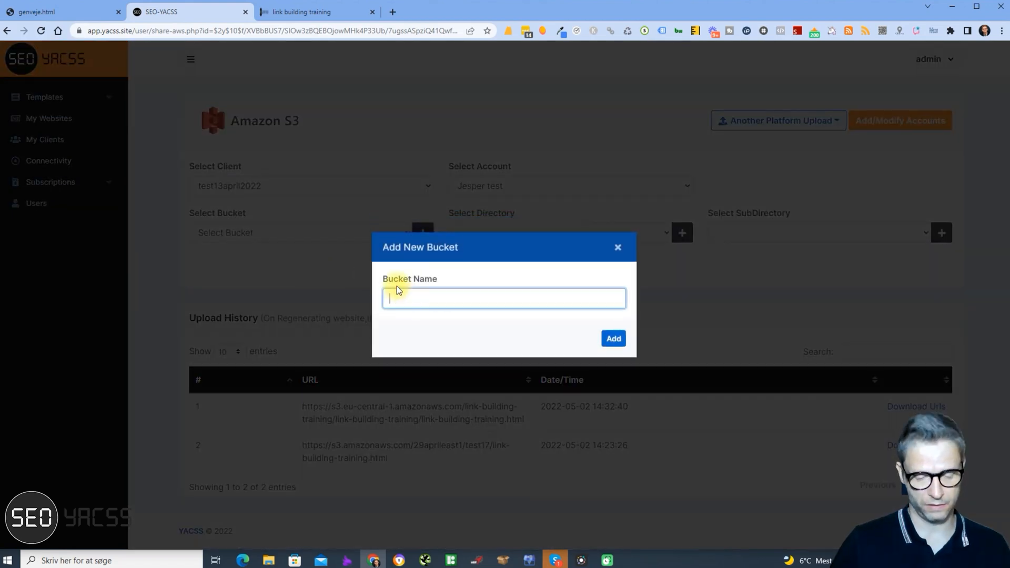
{"action": "type", "text": "newbuck"}
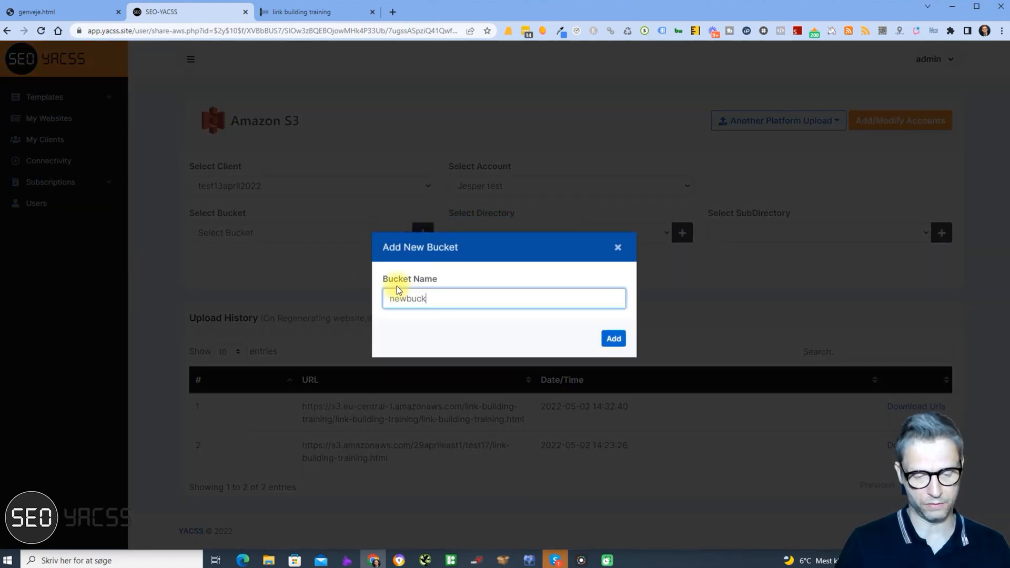
{"action": "type", "text": "ermay"}
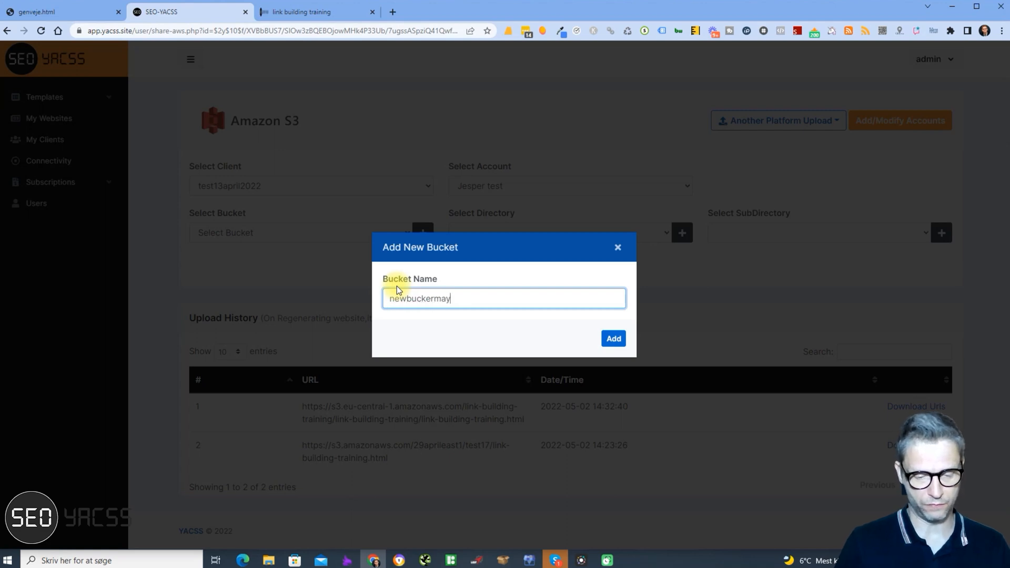
{"action": "key", "text": "BackSpace"}
{"action": "key", "text": "BackSpace"}
{"action": "key", "text": "BackSpace"}
{"action": "key", "text": "BackSpace"}
{"action": "type", "text": "tmay420222"}
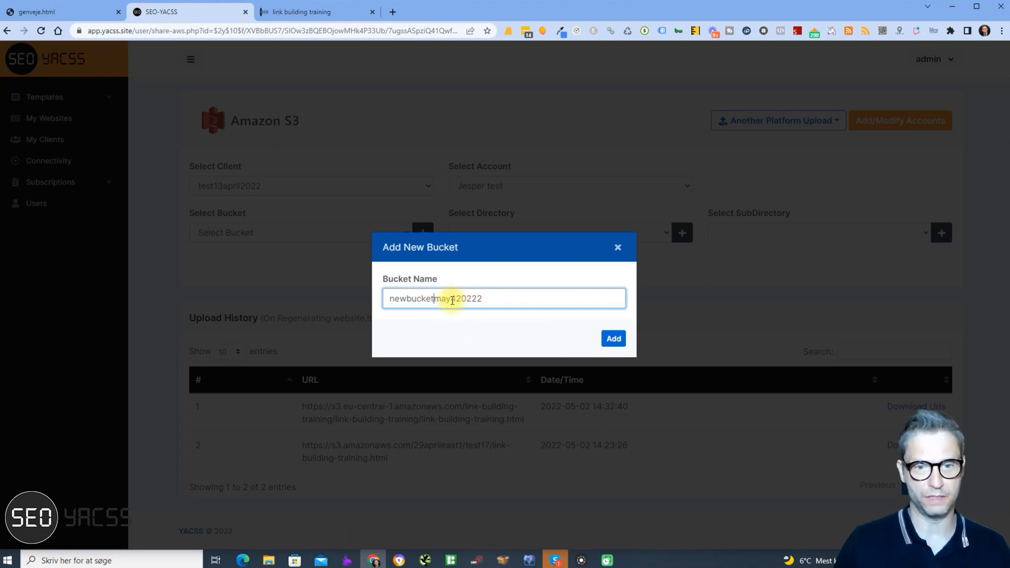
{"action": "left_click", "coordinate": [615, 341]}
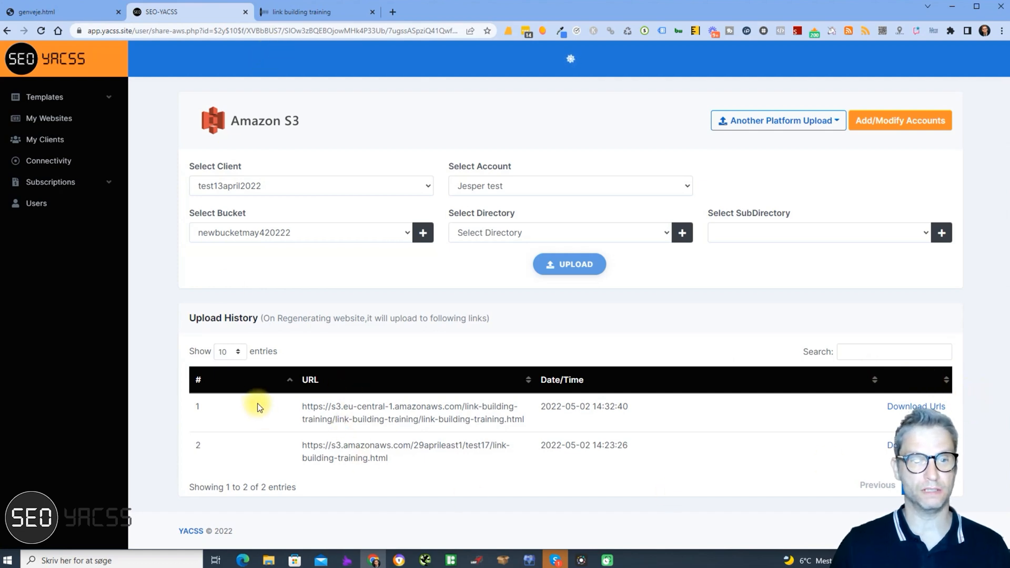
Review the upload history, checking the dates of the earlier uploads and of the newest entry
{"action": "left_click_drag", "start_coordinate": [191, 318], "coordinate": [246, 318]}
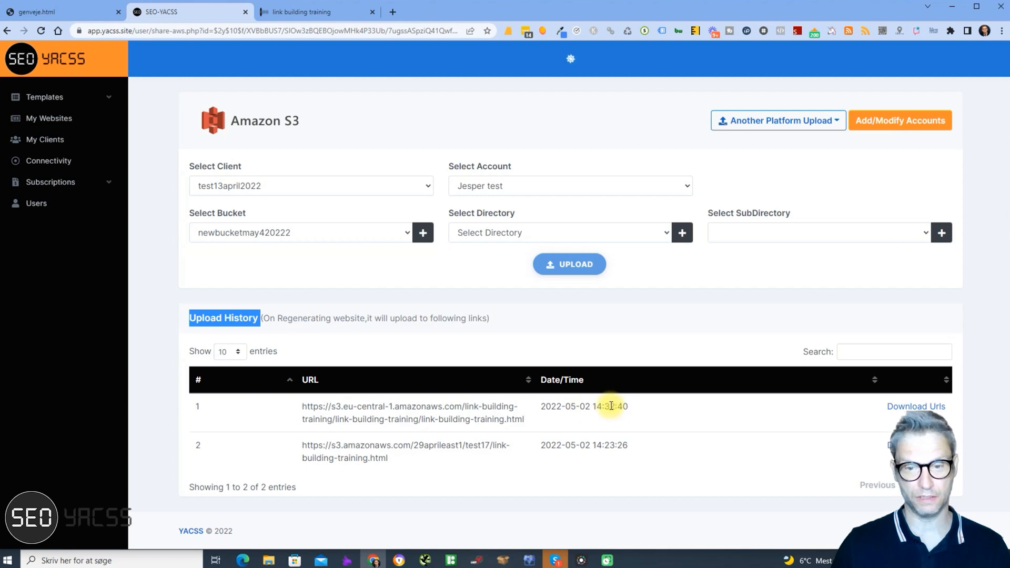
{"action": "left_click", "coordinate": [591, 445]}
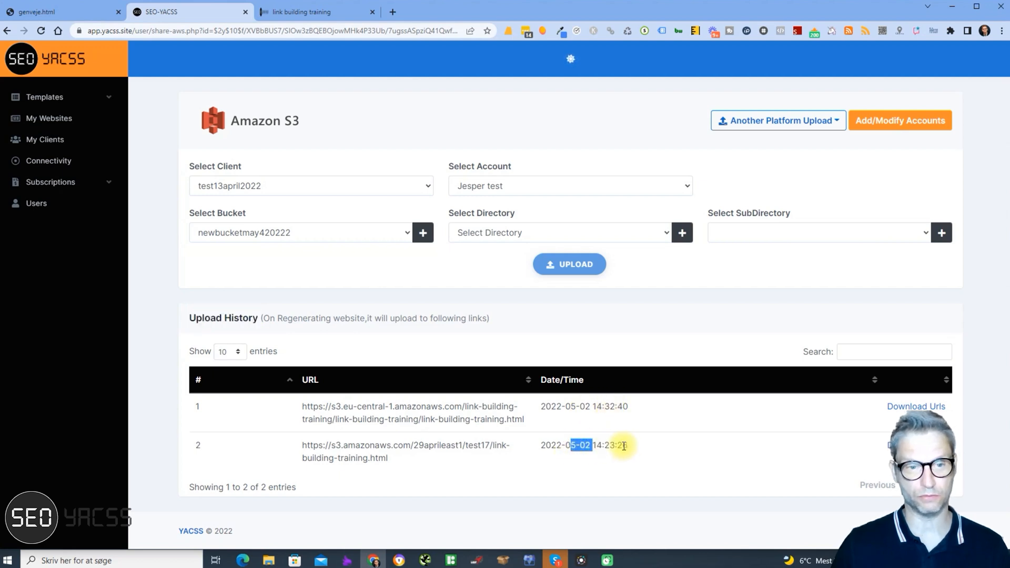
{"action": "left_click", "coordinate": [616, 493]}
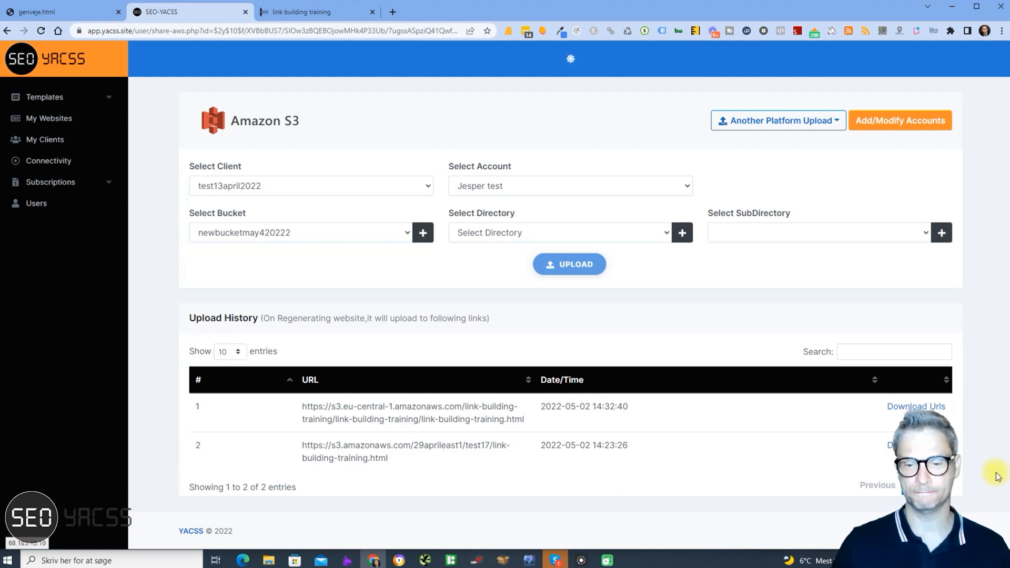
{"action": "scroll", "coordinate": [838, 450], "scroll_direction": "down", "scroll_amount": 2}
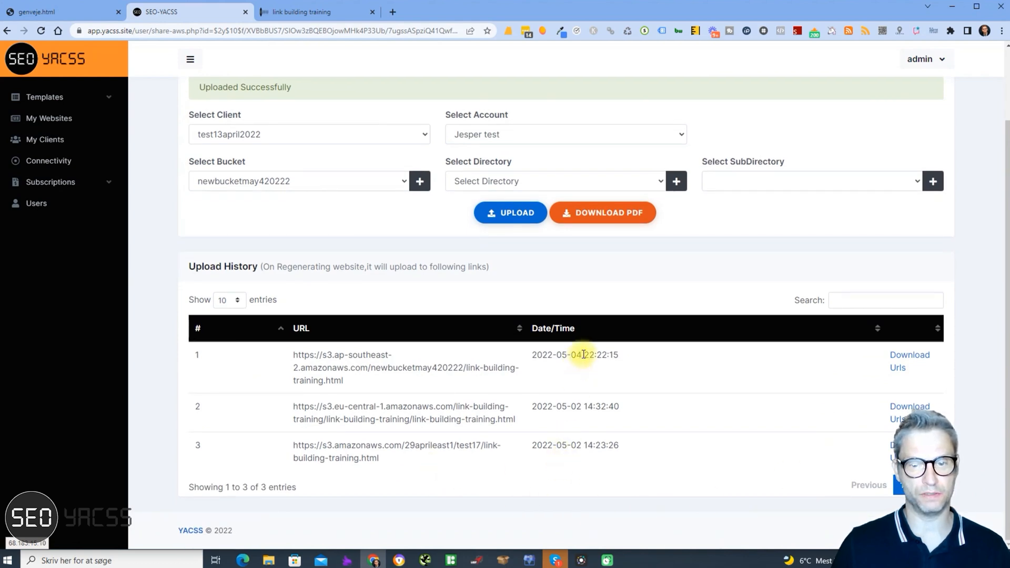
{"action": "left_click_drag", "start_coordinate": [576, 355], "coordinate": [582, 355]}
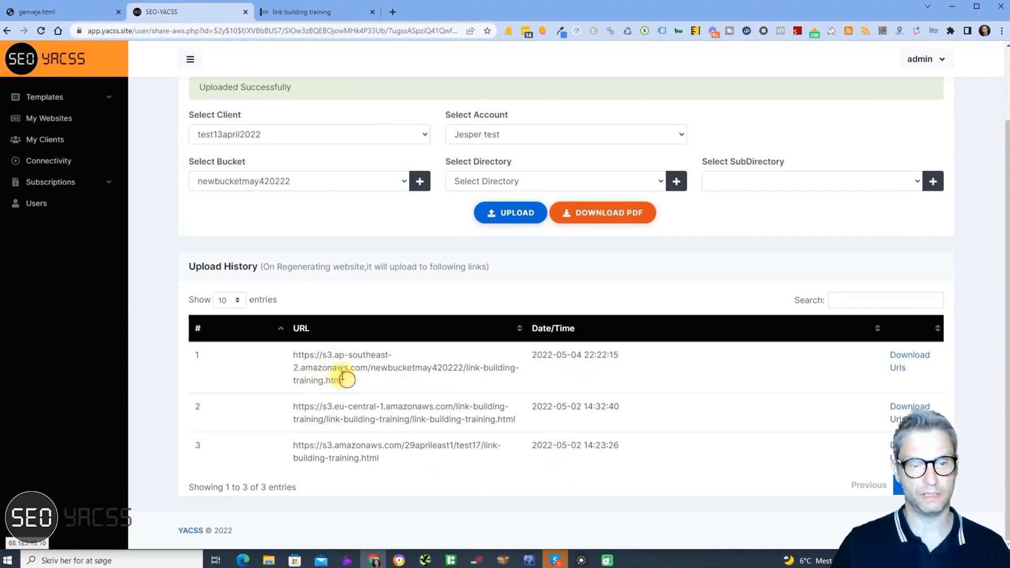
Copy the Amazon S3 URL of the newest upload from the upload history
{"action": "left_click_drag", "start_coordinate": [343, 377], "coordinate": [290, 353]}
{"action": "right_click", "coordinate": [328, 371]}
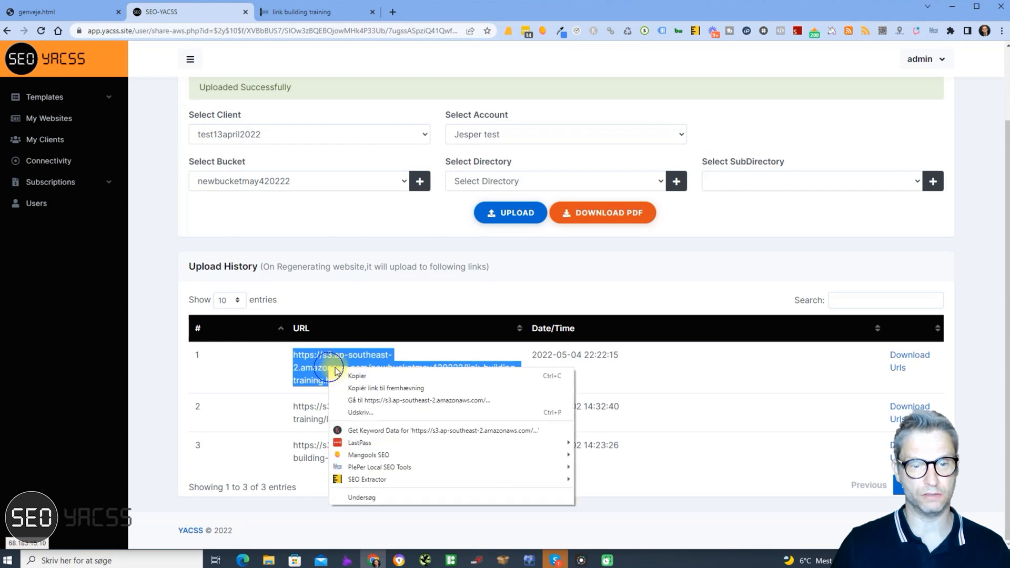
{"action": "left_click", "coordinate": [387, 376]}
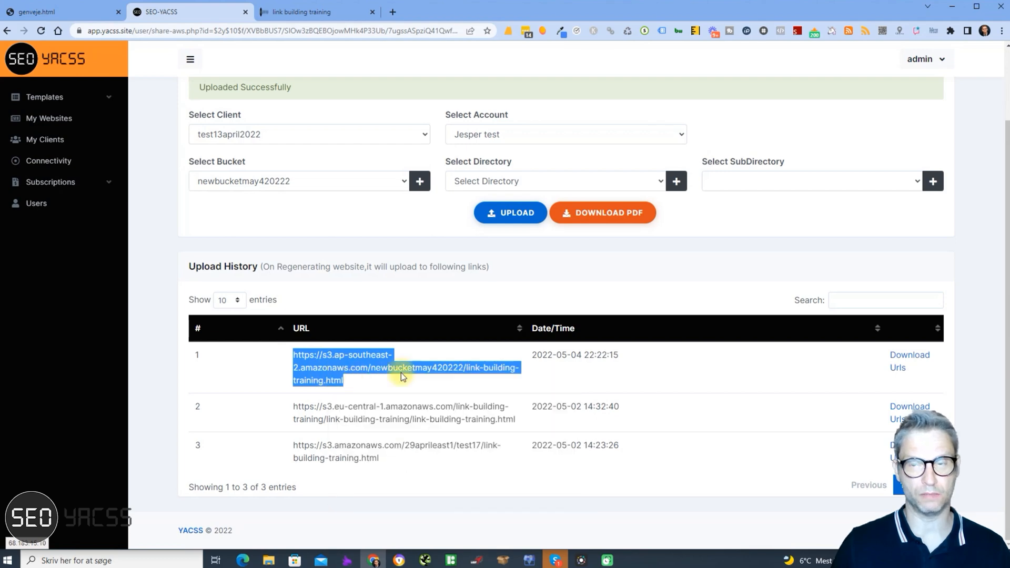
Open the copied Amazon S3 URL in a new tab and check the uploaded page's address
{"action": "left_click", "coordinate": [394, 12]}
{"action": "key", "text": "ctrl+v"}
{"action": "key", "text": "Return"}
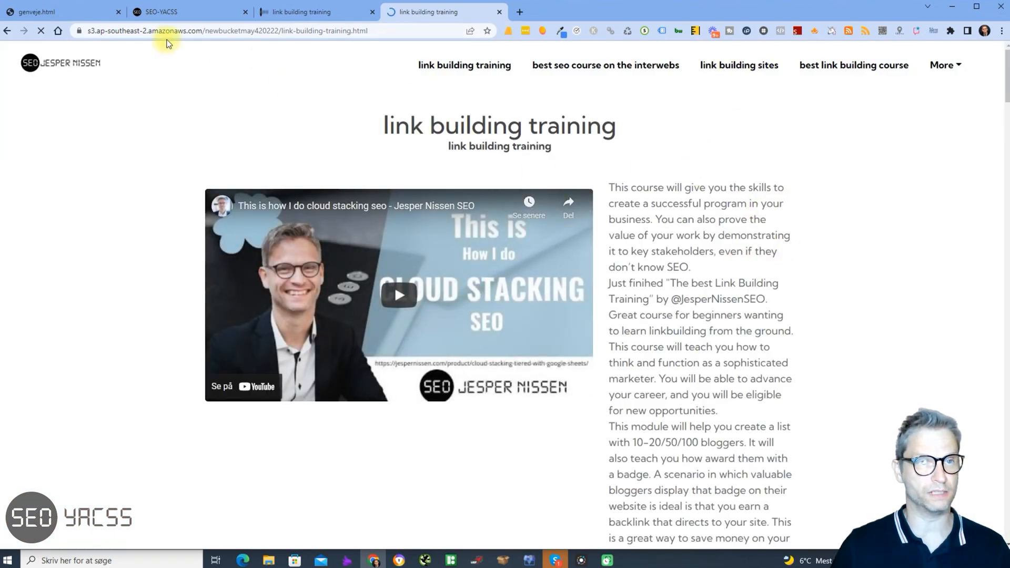
{"action": "left_click_drag", "start_coordinate": [207, 30], "coordinate": [278, 31]}
Back in YACSS, download the newest upload's page URL list and look through the PDF from start to end
{"action": "left_click", "coordinate": [197, 13]}
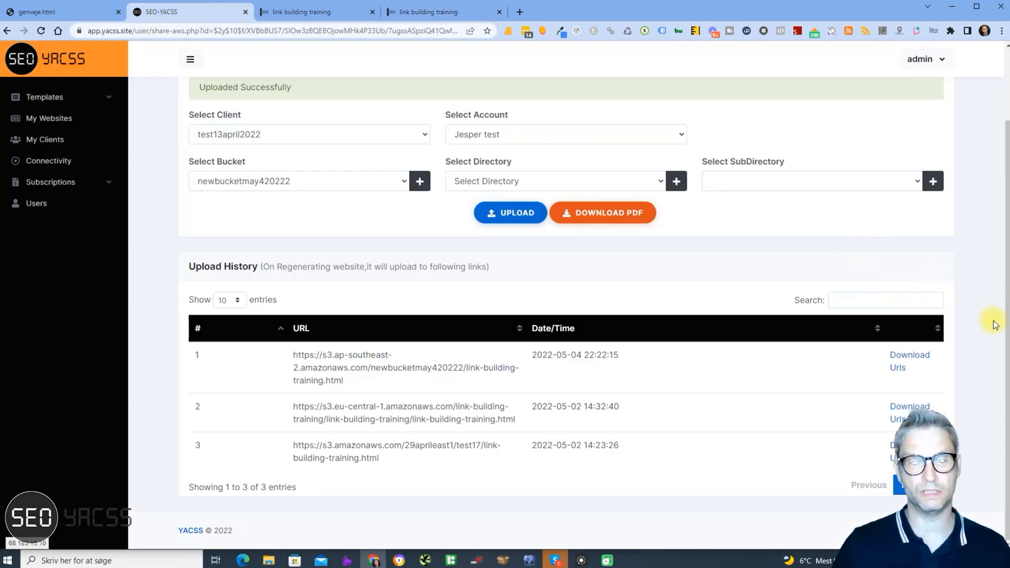
{"action": "left_click", "coordinate": [905, 360]}
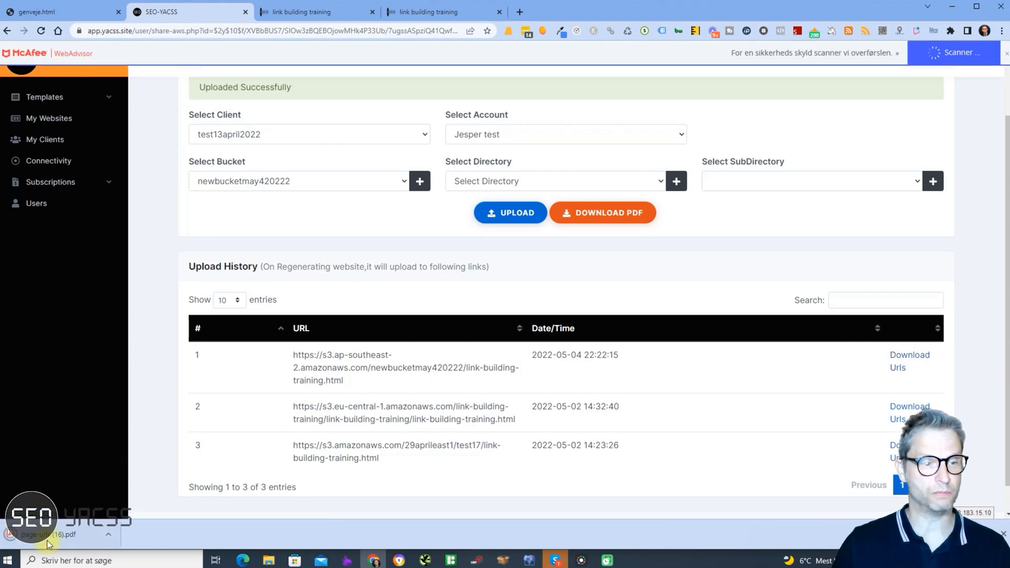
{"action": "left_click", "coordinate": [47, 544]}
{"action": "scroll", "coordinate": [551, 212], "scroll_direction": "down", "scroll_amount": 5}
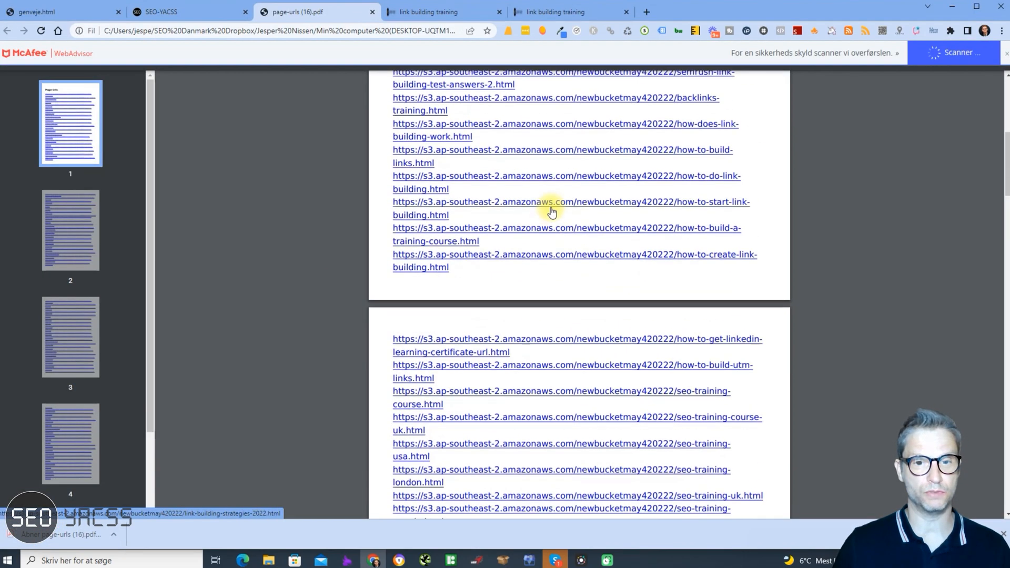
{"action": "scroll", "coordinate": [552, 213], "scroll_direction": "down", "scroll_amount": 20}
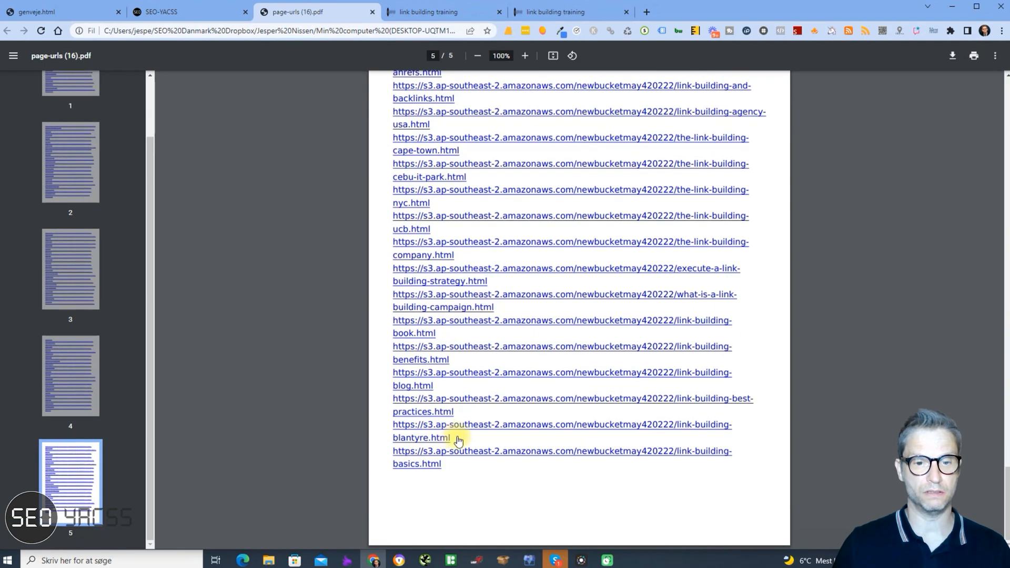
{"action": "scroll", "coordinate": [477, 396], "scroll_direction": "up", "scroll_amount": 20}
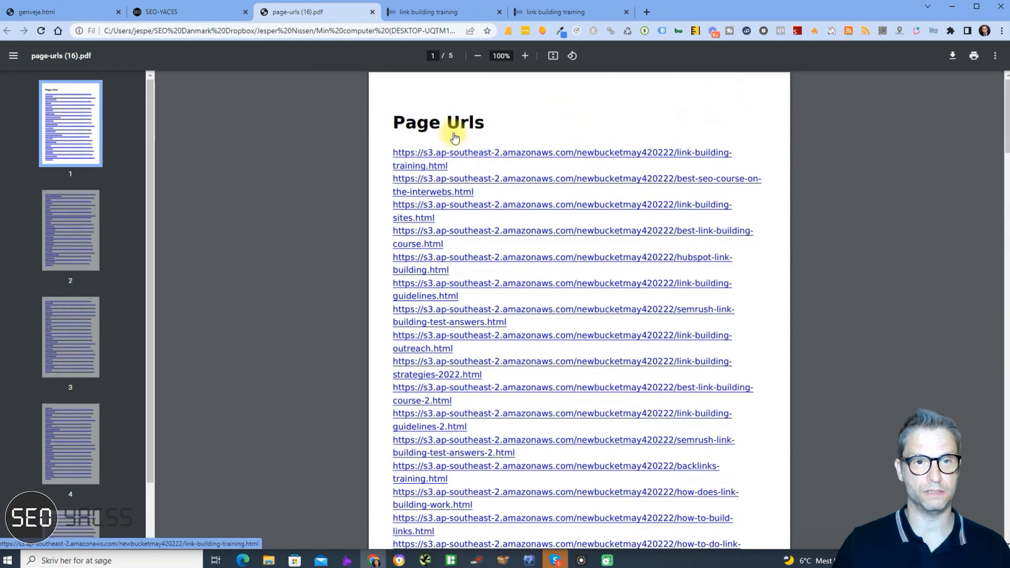
{"action": "left_click", "coordinate": [371, 12]}
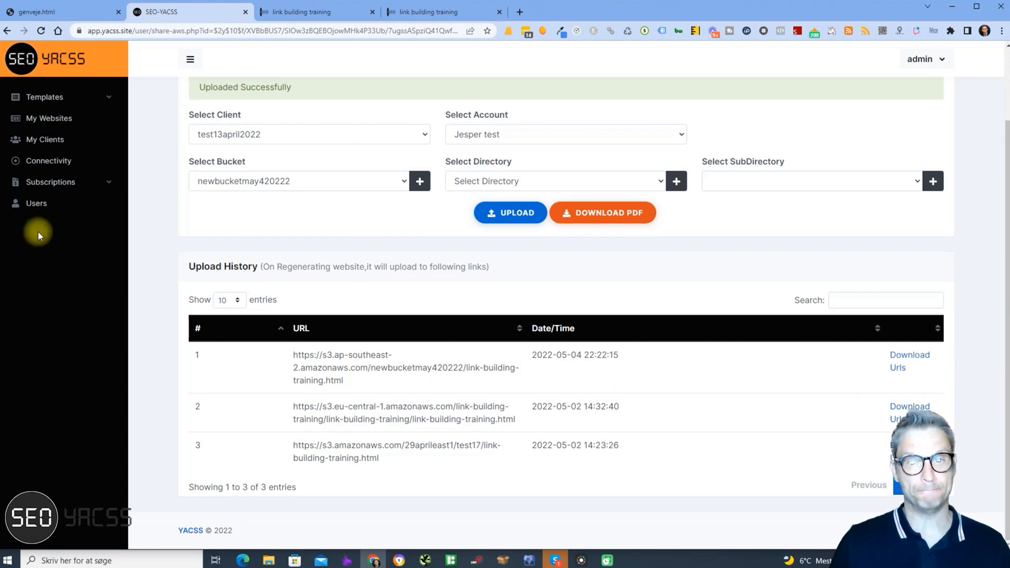
View the upload pages for the other platforms, Azure and Google Cloud
{"action": "scroll", "coordinate": [928, 289], "scroll_direction": "up", "scroll_amount": 2}
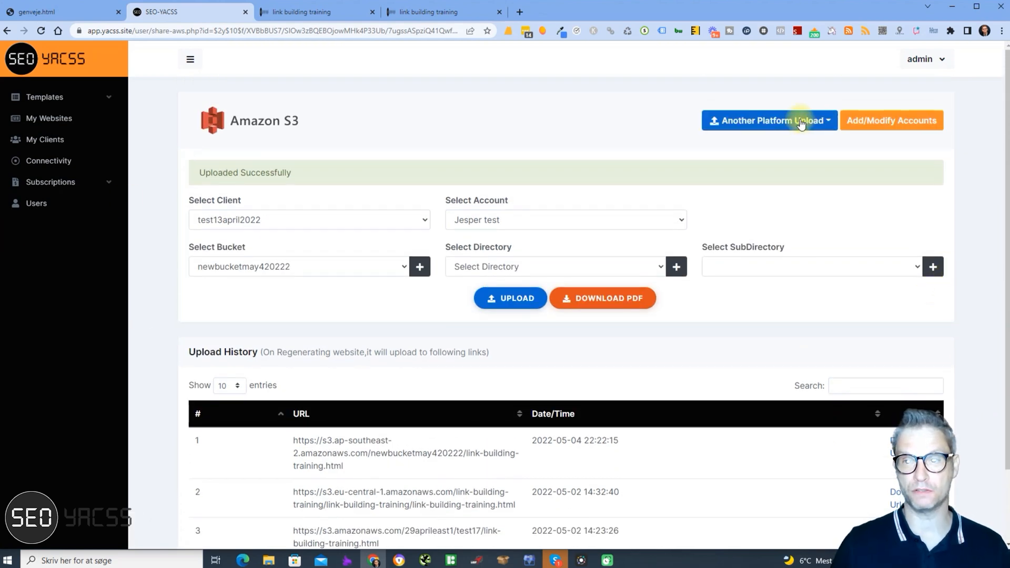
{"action": "left_click", "coordinate": [792, 125]}
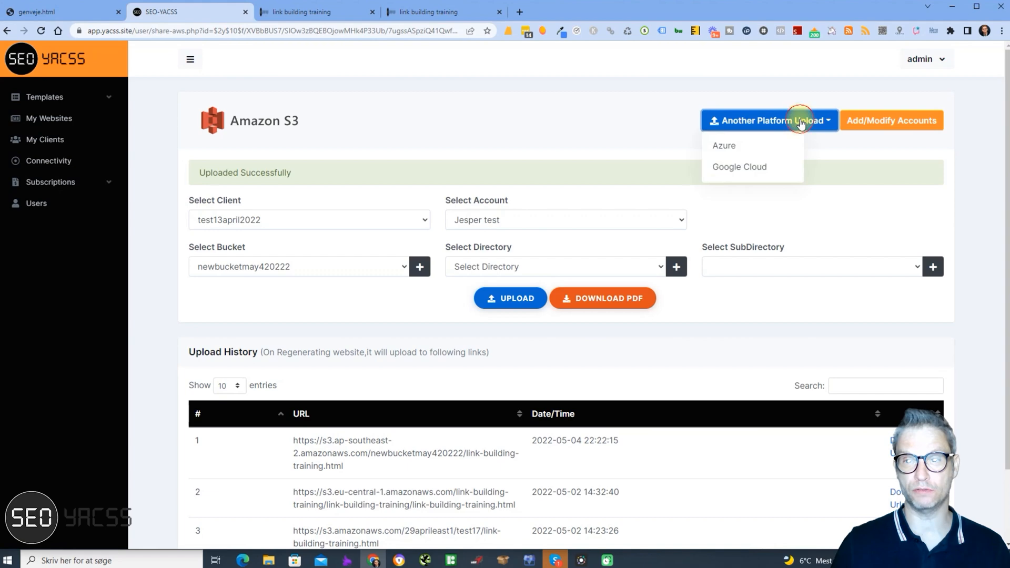
{"action": "left_click", "coordinate": [739, 148]}
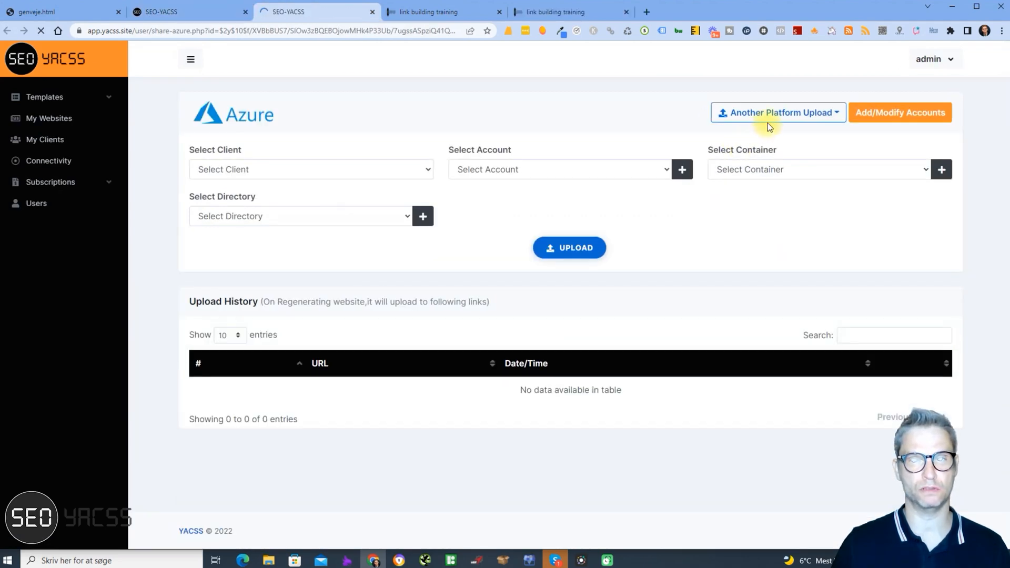
{"action": "left_click", "coordinate": [767, 119]}
{"action": "left_click", "coordinate": [764, 162]}
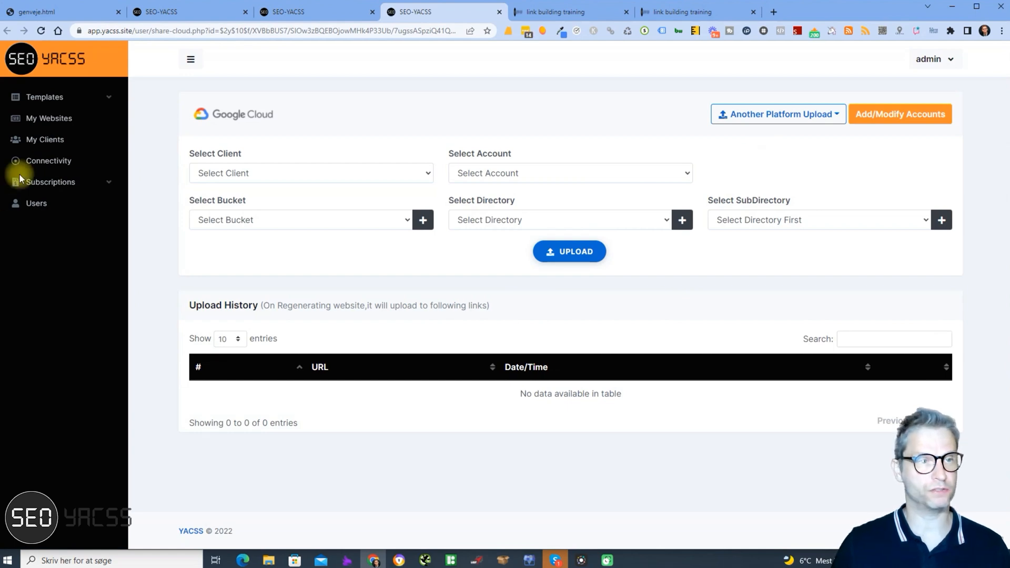
{"action": "left_click", "coordinate": [43, 120]}
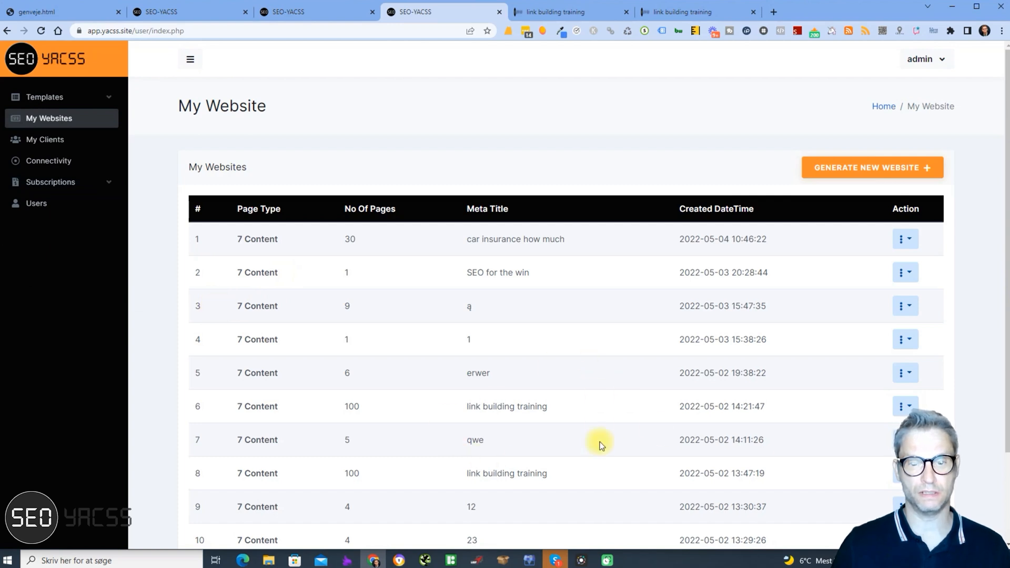
{"action": "left_click", "coordinate": [904, 406]}
{"action": "scroll", "coordinate": [915, 408], "scroll_direction": "down", "scroll_amount": 1}
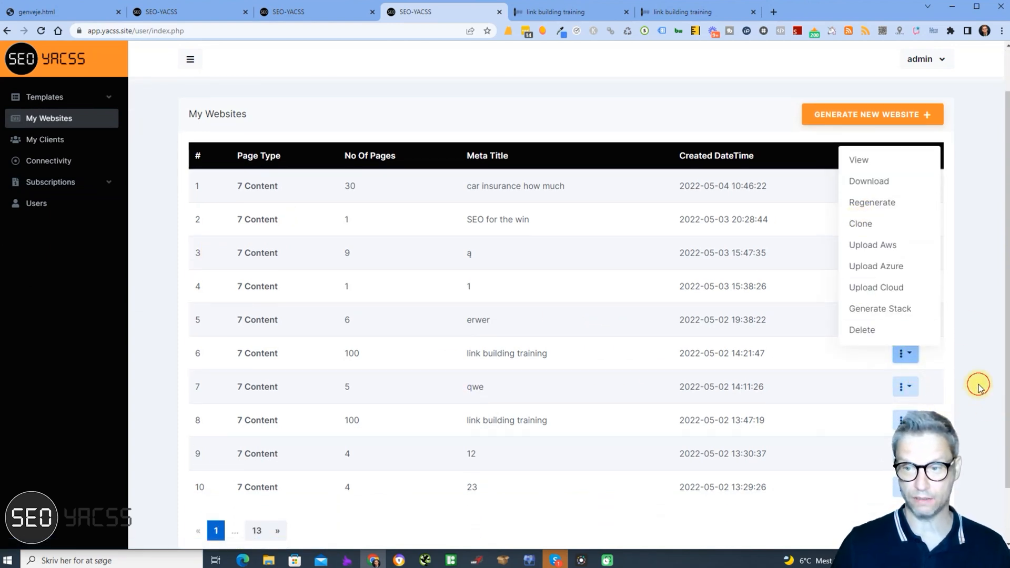
{"action": "left_click", "coordinate": [902, 355]}
{"action": "left_click", "coordinate": [903, 356]}
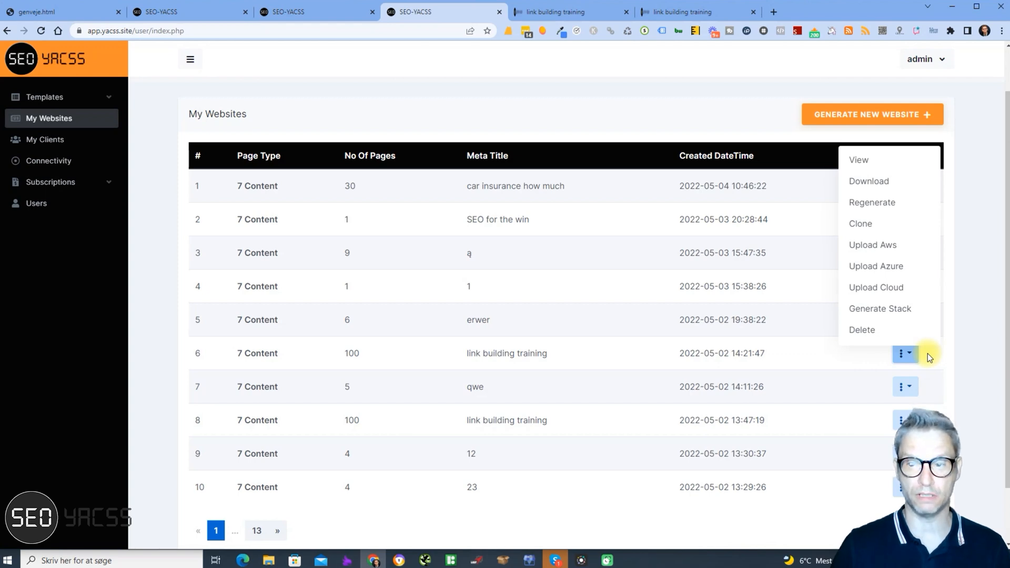
{"action": "left_click", "coordinate": [860, 223]}
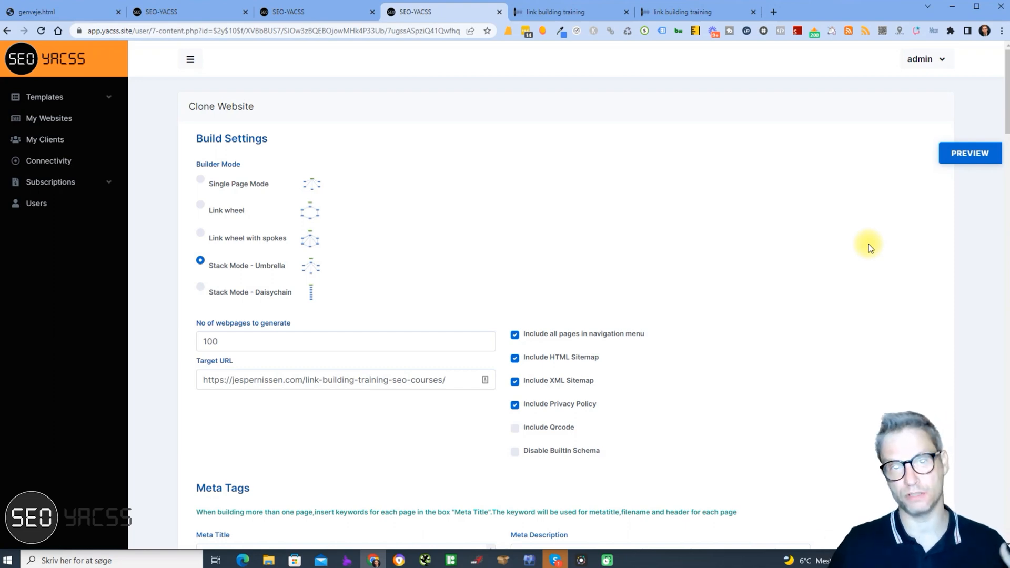
Examine the clone's company info, including business type, company name, email address and phone
{"action": "scroll", "coordinate": [939, 275], "scroll_direction": "down", "scroll_amount": 5}
{"action": "scroll", "coordinate": [321, 181], "scroll_direction": "down", "scroll_amount": 5}
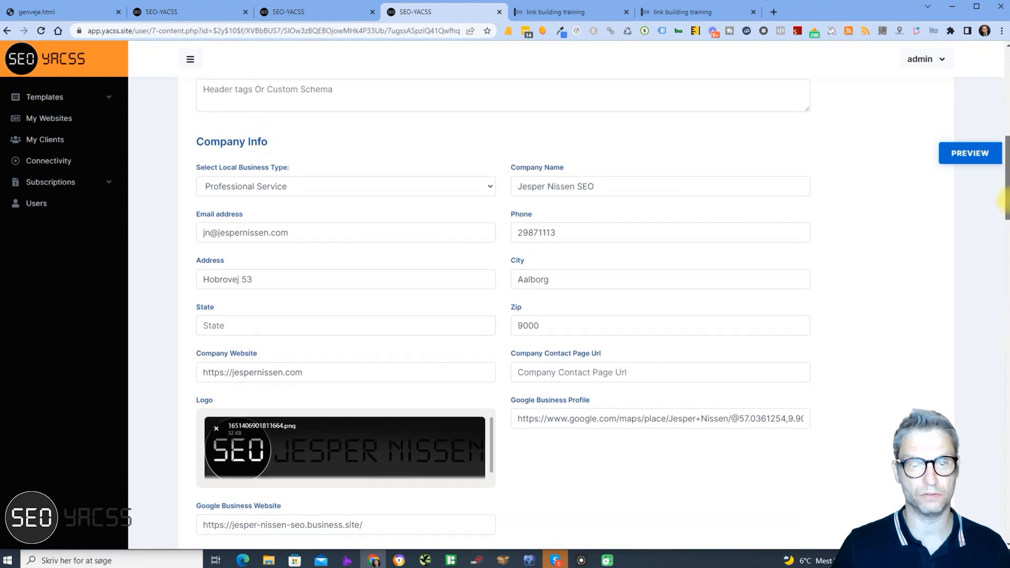
{"action": "left_click", "coordinate": [319, 183]}
{"action": "left_click", "coordinate": [310, 185]}
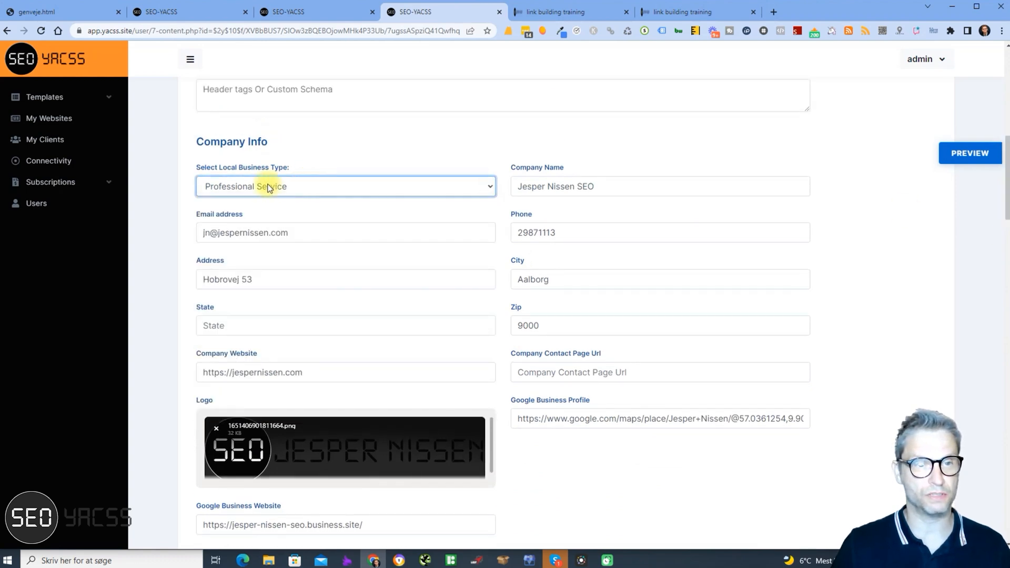
{"action": "left_click_drag", "start_coordinate": [626, 187], "coordinate": [549, 185]}
{"action": "left_click", "coordinate": [668, 188]}
{"action": "left_click", "coordinate": [345, 232]}
{"action": "left_click", "coordinate": [589, 234]}
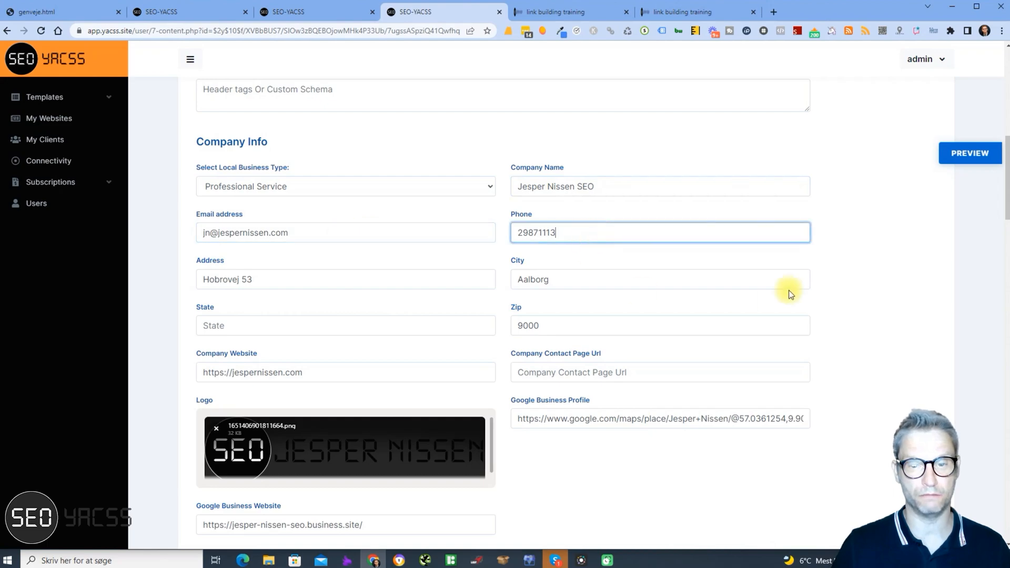
Set the clone's builder mode to Single Page Mode and the number of webpages to generate to 1
{"action": "left_click_drag", "start_coordinate": [1006, 200], "coordinate": [1004, 79]}
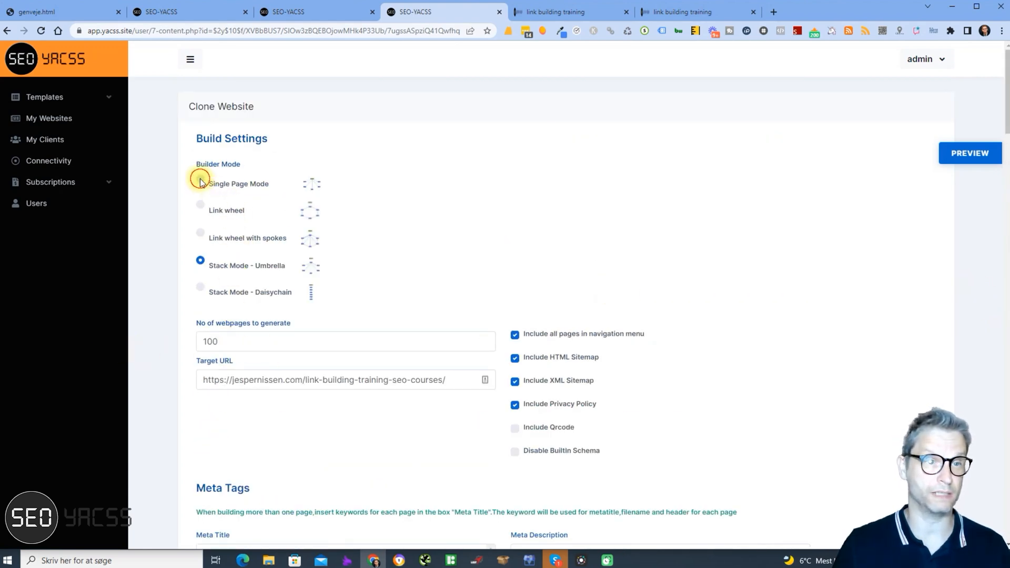
{"action": "left_click", "coordinate": [200, 263]}
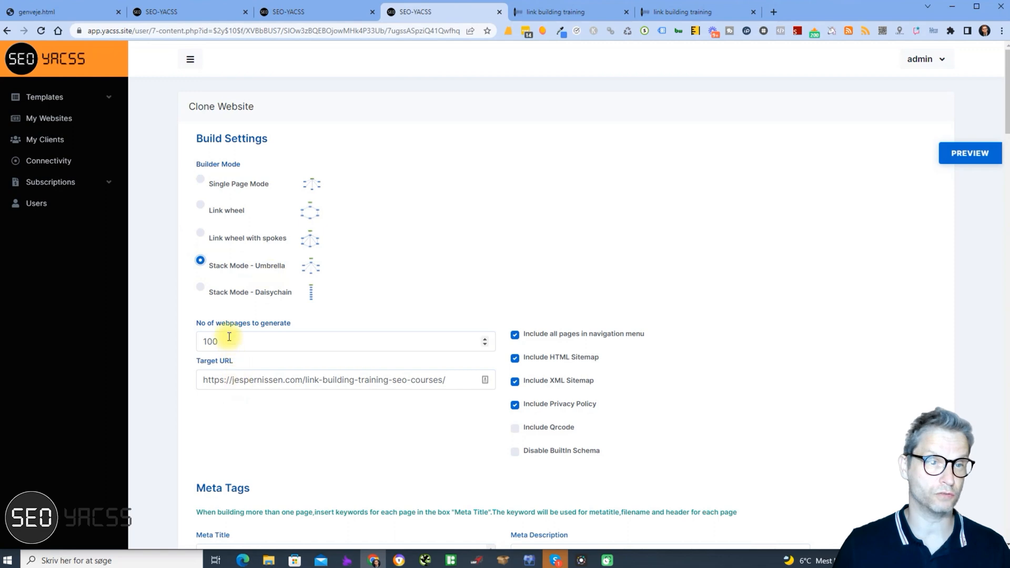
{"action": "left_click", "coordinate": [200, 179]}
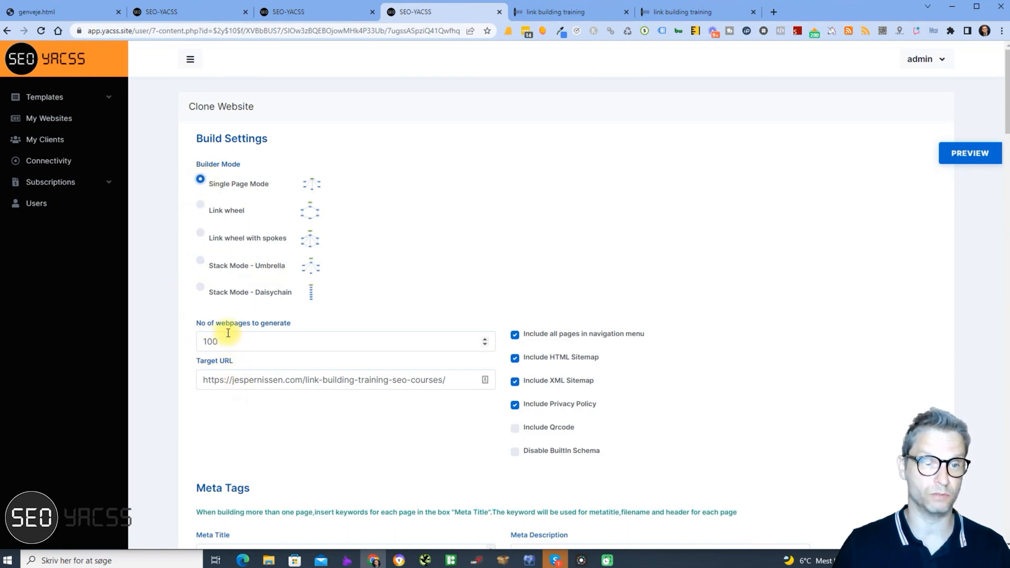
{"action": "double_click", "coordinate": [214, 342]}
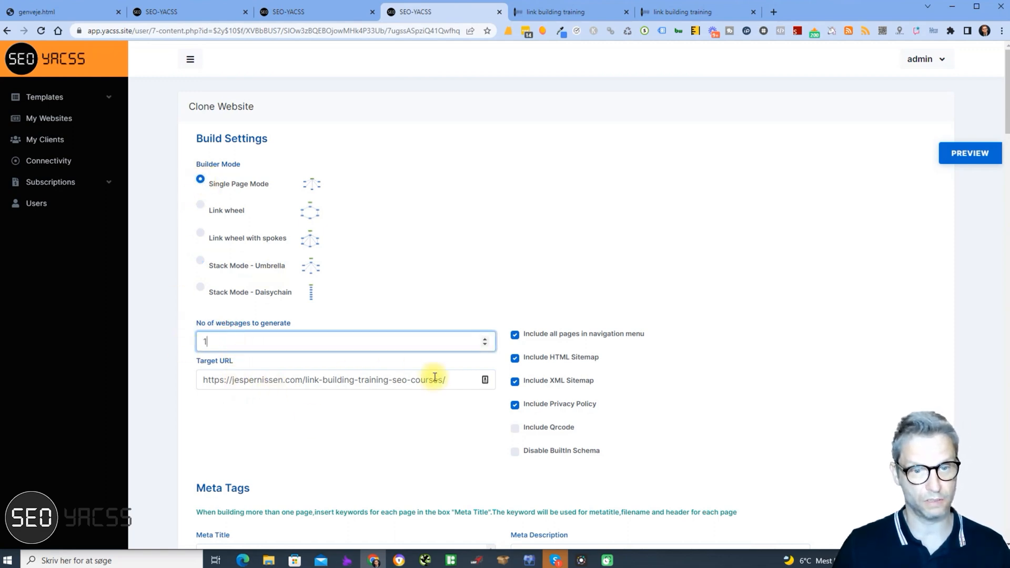
Replace the meta title with "SEO" and the meta description with "SEO" followed by the site owner's name
{"action": "scroll", "coordinate": [255, 333], "scroll_direction": "down", "scroll_amount": 4}
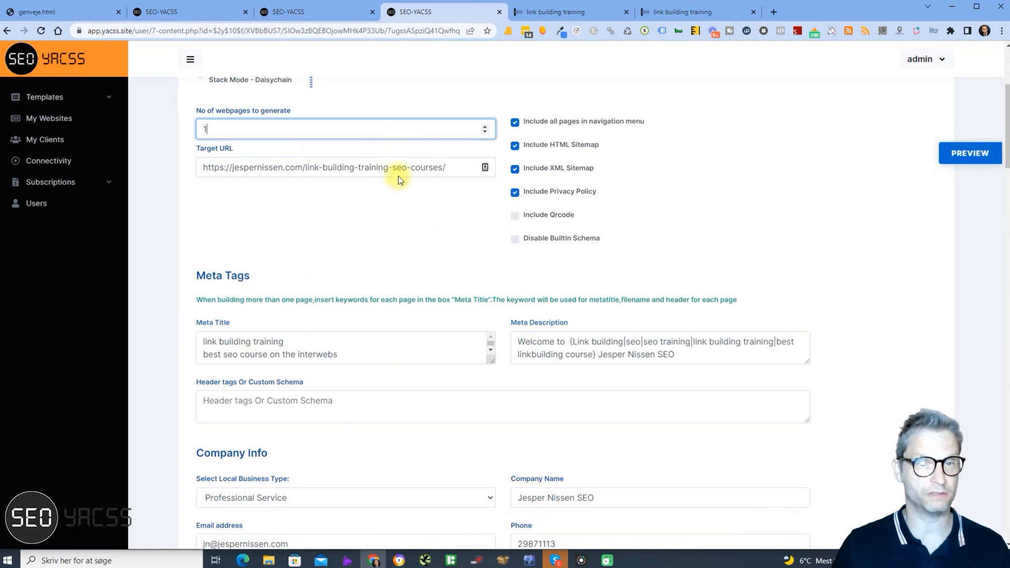
{"action": "left_click", "coordinate": [309, 348]}
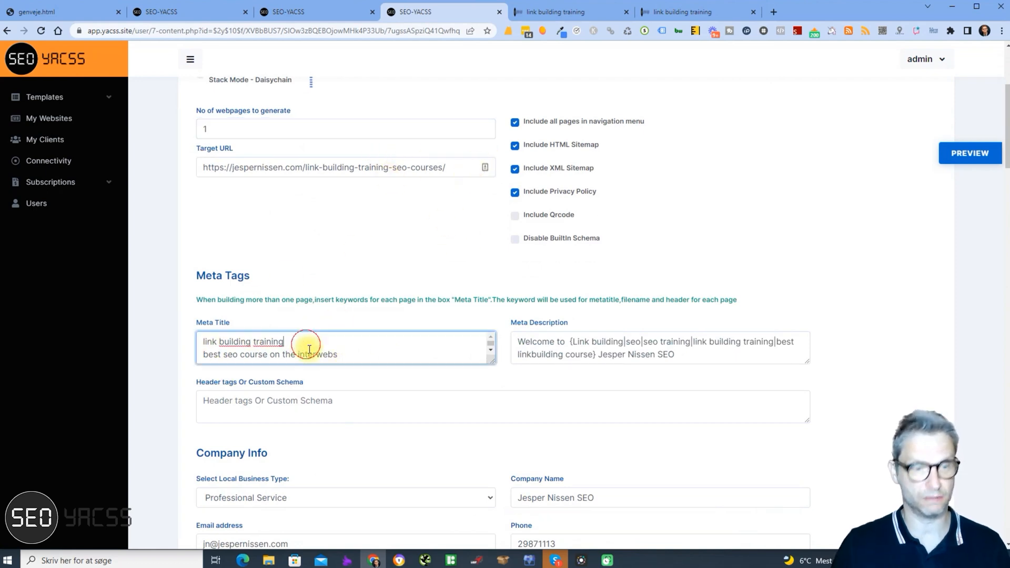
{"action": "key", "text": "ctrl+a"}
{"action": "key", "text": "BackSpace"}
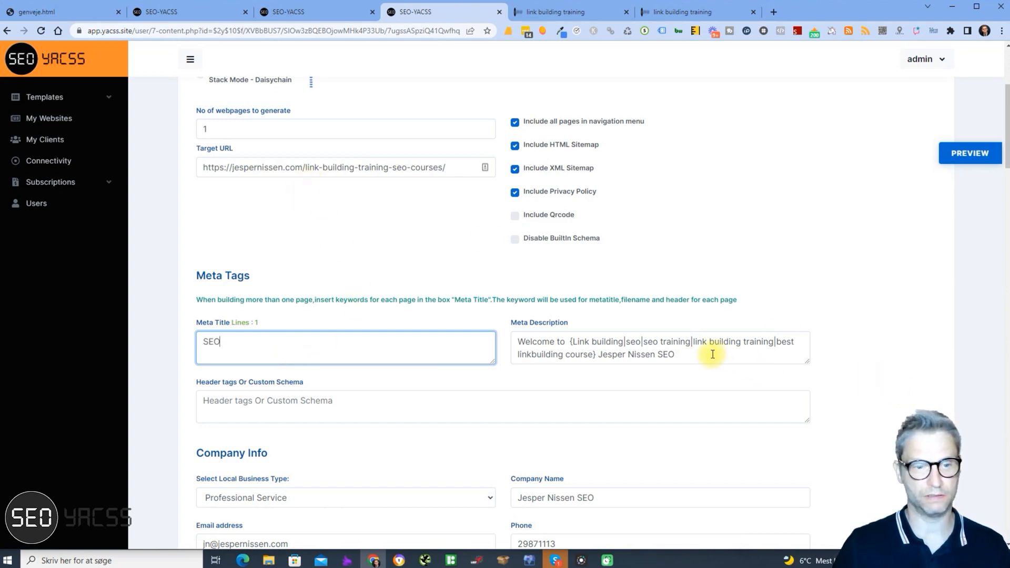
{"action": "left_click", "coordinate": [658, 348]}
{"action": "key", "text": "ctrl+a"}
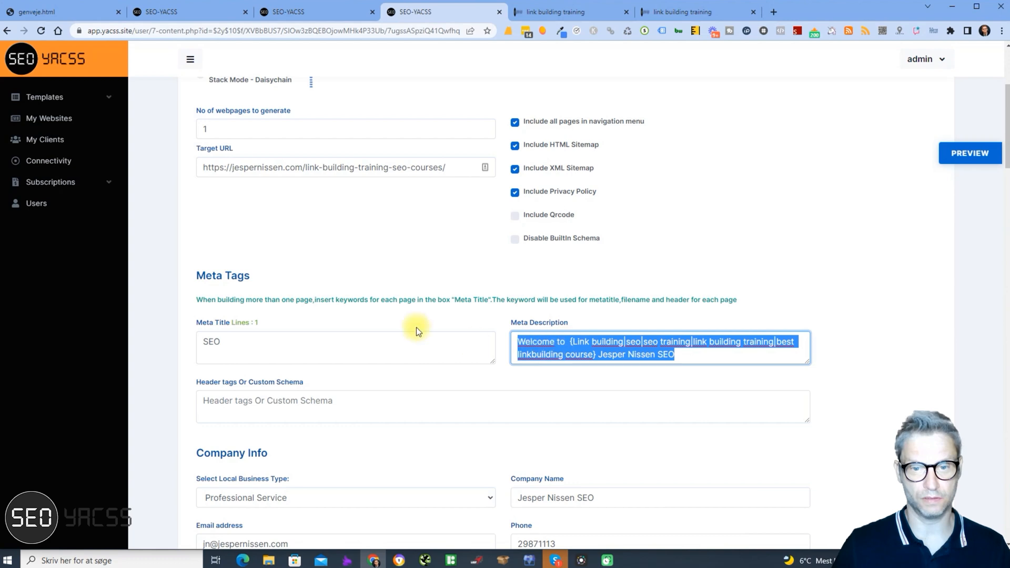
{"action": "type", "text": "SEO Jesper Nissen"}
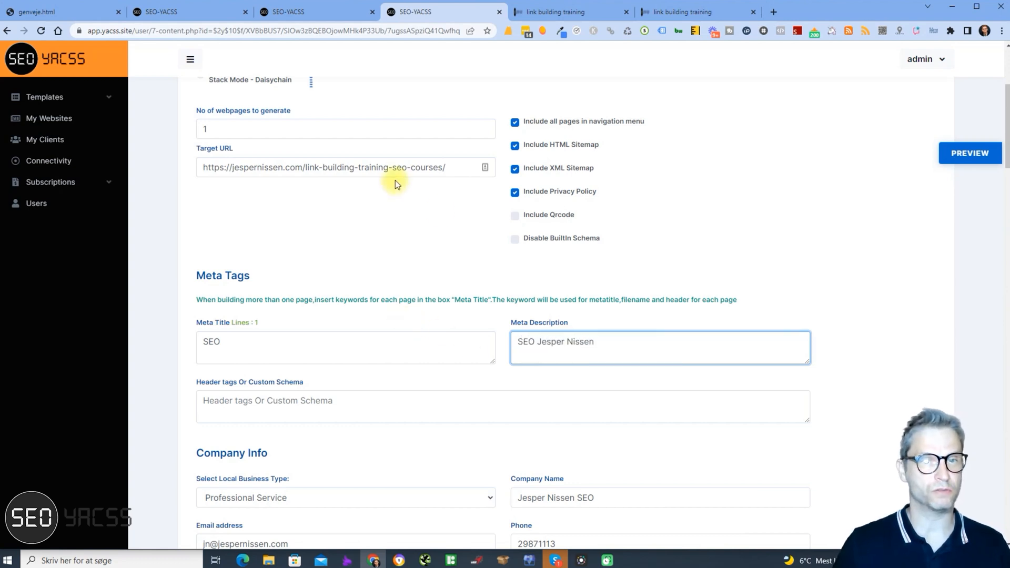
Switch the keyword input mode to Input Keyword and the content input mode to Input Content
{"action": "scroll", "coordinate": [333, 249], "scroll_direction": "down", "scroll_amount": 20}
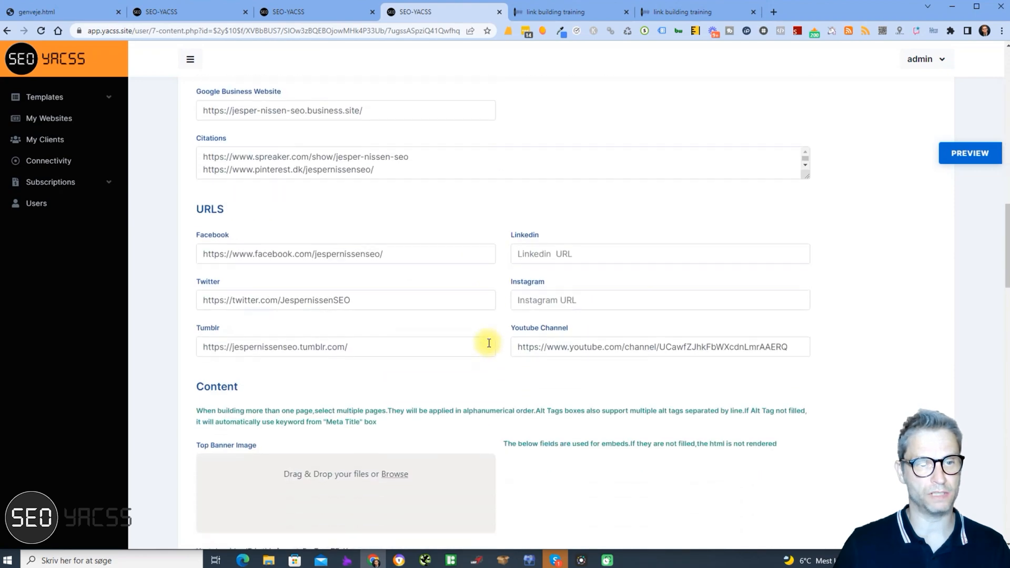
{"action": "scroll", "coordinate": [387, 311], "scroll_direction": "down", "scroll_amount": 3}
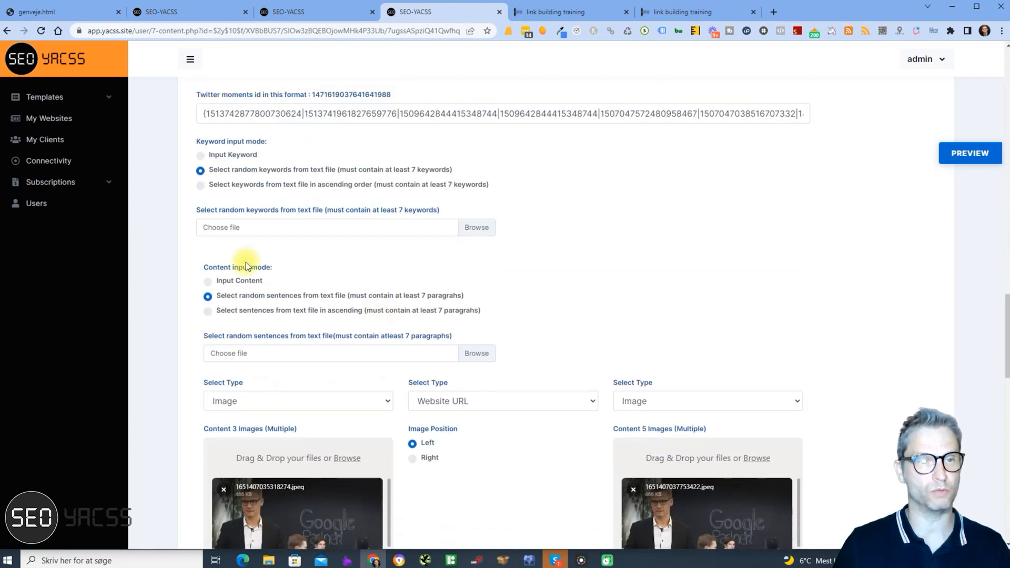
{"action": "left_click_drag", "start_coordinate": [407, 169], "coordinate": [209, 170]}
{"action": "left_click", "coordinate": [201, 155]}
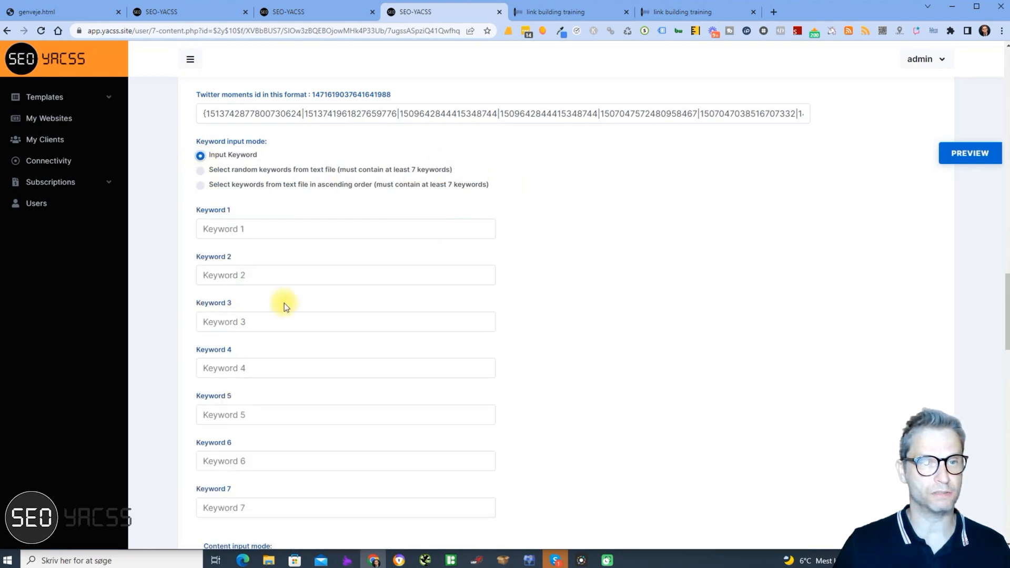
{"action": "scroll", "coordinate": [560, 261], "scroll_direction": "down", "scroll_amount": 5}
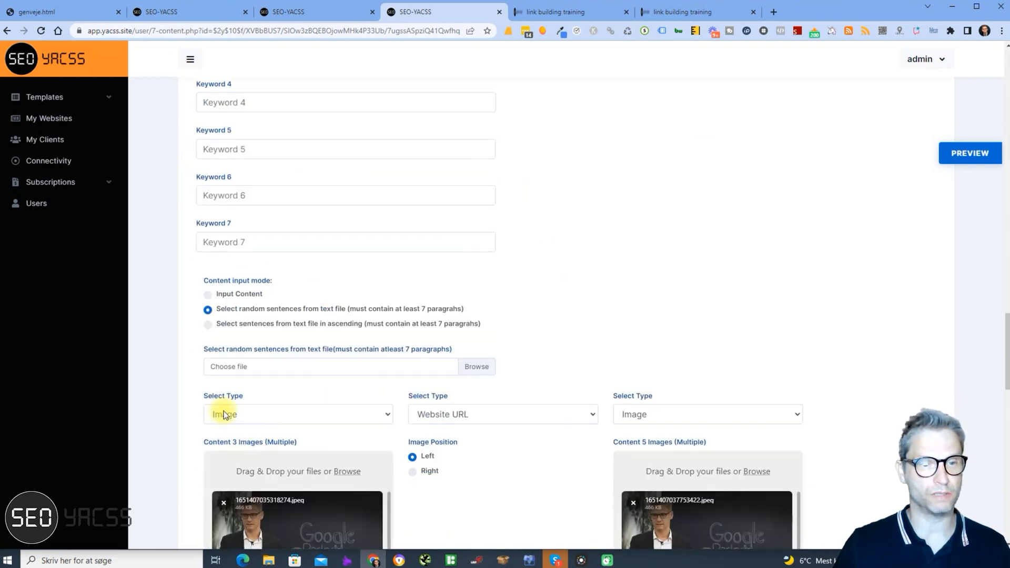
{"action": "left_click", "coordinate": [209, 295]}
{"action": "scroll", "coordinate": [597, 378], "scroll_direction": "down", "scroll_amount": 5}
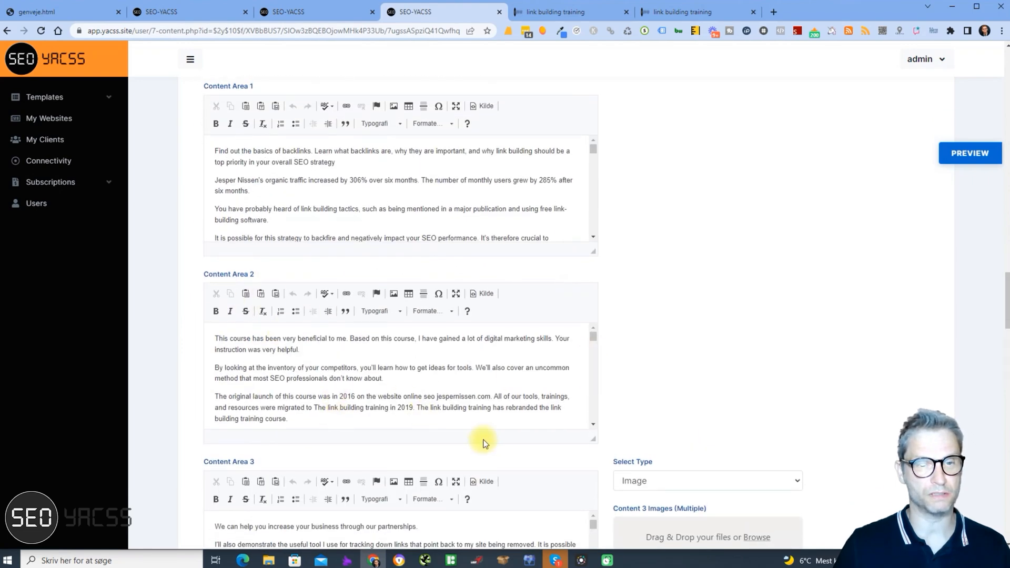
Enter "seo", "seo google" and "google seo" as keywords 1 to 3
{"action": "scroll", "coordinate": [237, 322], "scroll_direction": "up", "scroll_amount": 10}
{"action": "scroll", "coordinate": [255, 293], "scroll_direction": "up", "scroll_amount": 1}
{"action": "left_click", "coordinate": [250, 293]}
{"action": "type", "text": "seo"}
{"action": "key", "text": "Tab"}
{"action": "type", "text": "seo google"}
{"action": "key", "text": "Tab"}
{"action": "type", "text": "google"}
{"action": "key", "text": "BackSpace"}
{"action": "key", "text": "BackSpace"}
{"action": "key", "text": "BackSpace"}
{"action": "key", "text": "BackSpace"}
{"action": "key", "text": "BackSpace"}
{"action": "type", "text": "oogle seo"}
Enter "Keywords matter" as keyword 4
{"action": "key", "text": "Tab"}
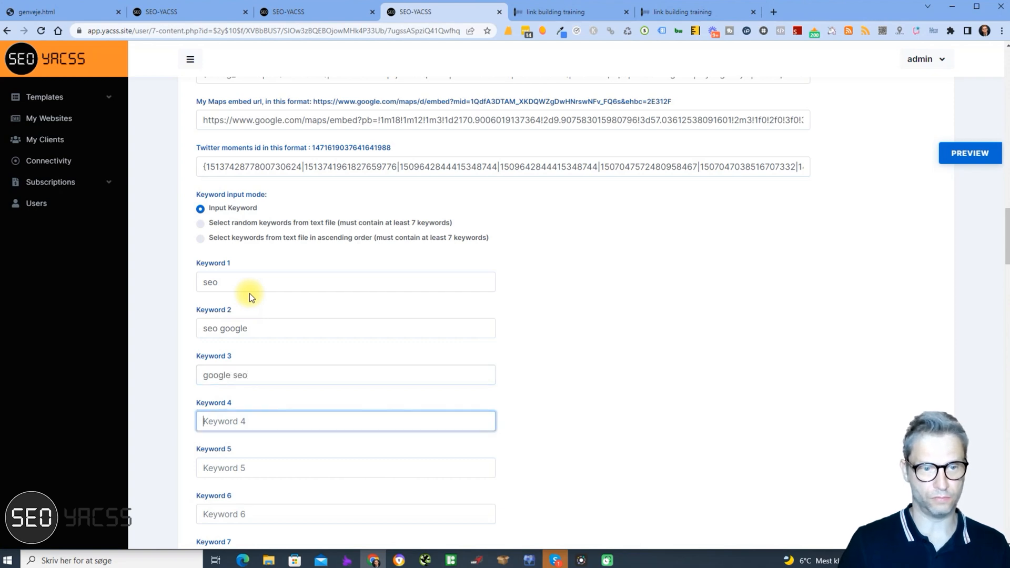
{"action": "type", "text": "Keyw"}
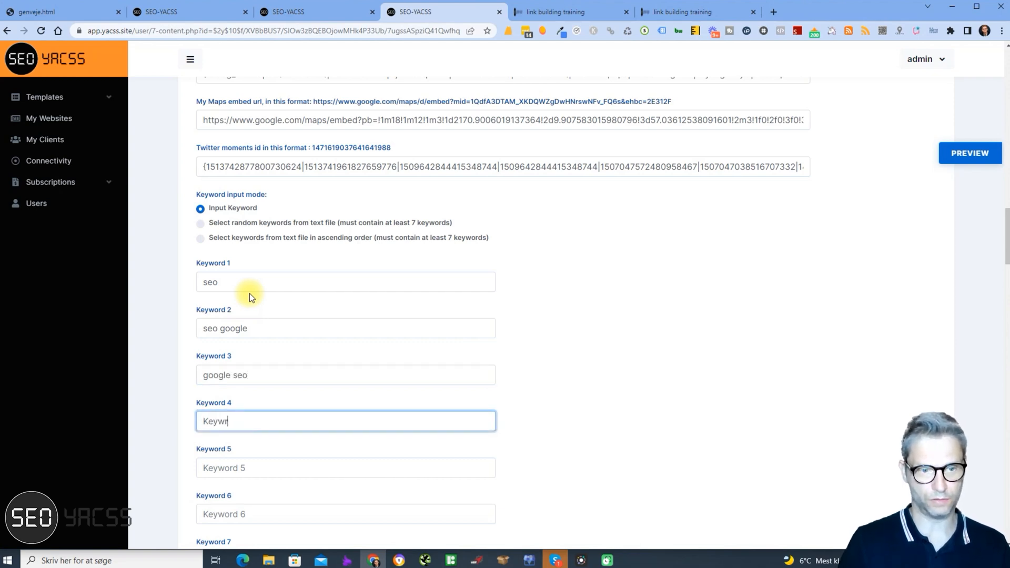
{"action": "type", "text": "ords make"}
{"action": "key", "text": "BackSpace"}
{"action": "key", "text": "BackSpace"}
{"action": "type", "text": "tter"}
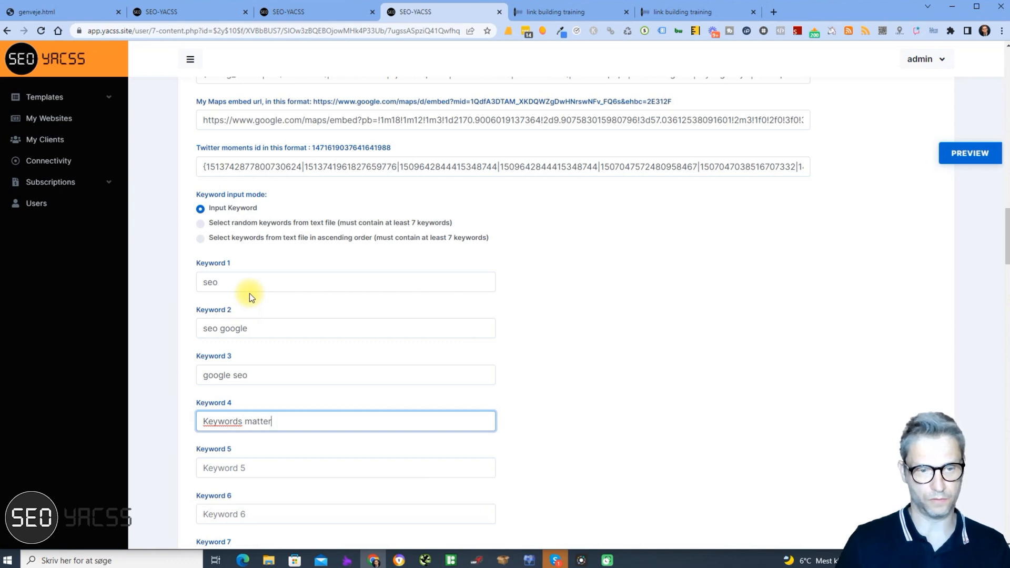
Enter "Bing", "Yahoo" and "Optimization" as keywords 5 to 7
{"action": "scroll", "coordinate": [250, 293], "scroll_direction": "down", "scroll_amount": 5}
{"action": "left_click", "coordinate": [283, 198]}
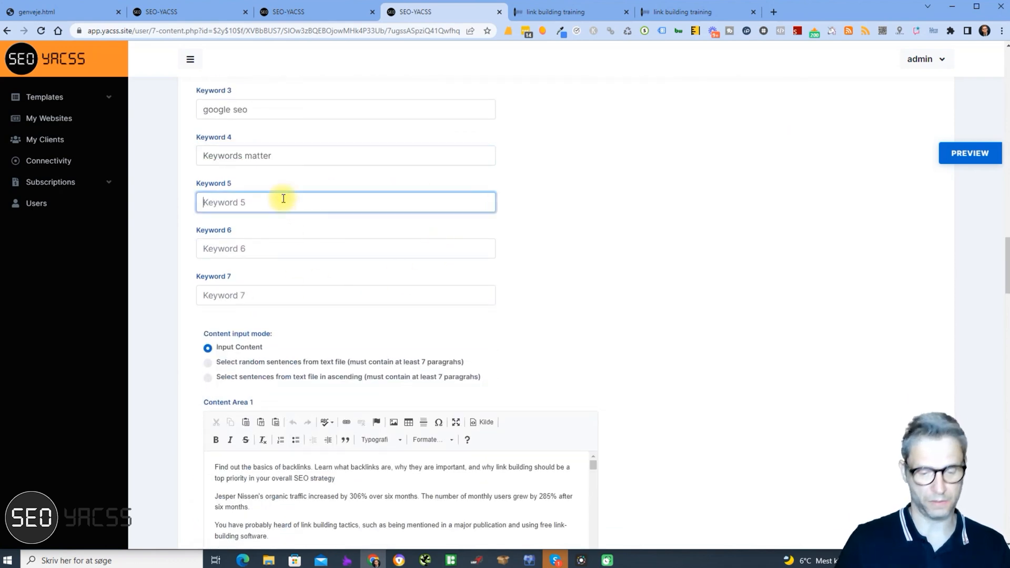
{"action": "type", "text": "Bing"}
{"action": "key", "text": "Tab"}
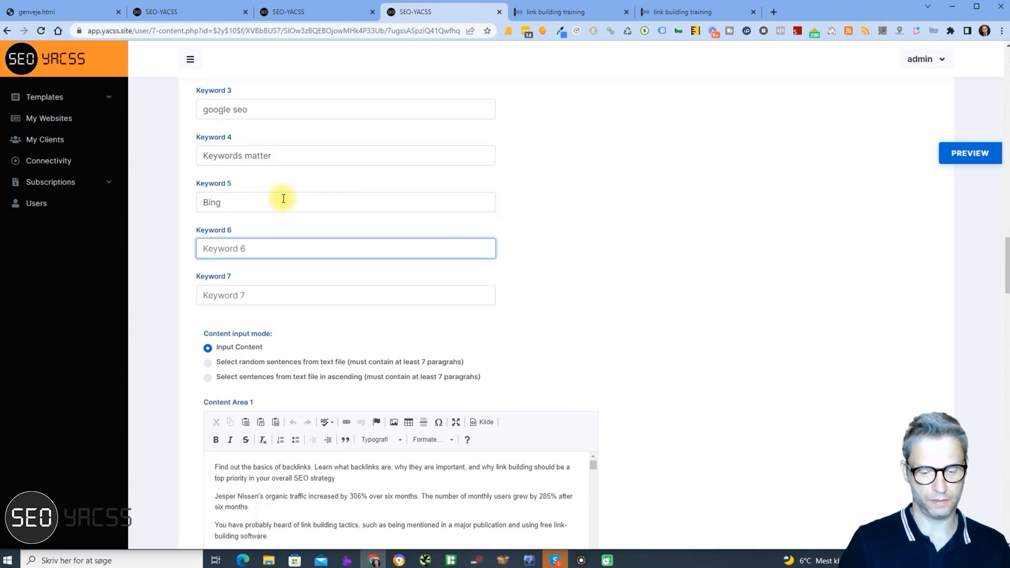
{"action": "key", "text": "Tab"}
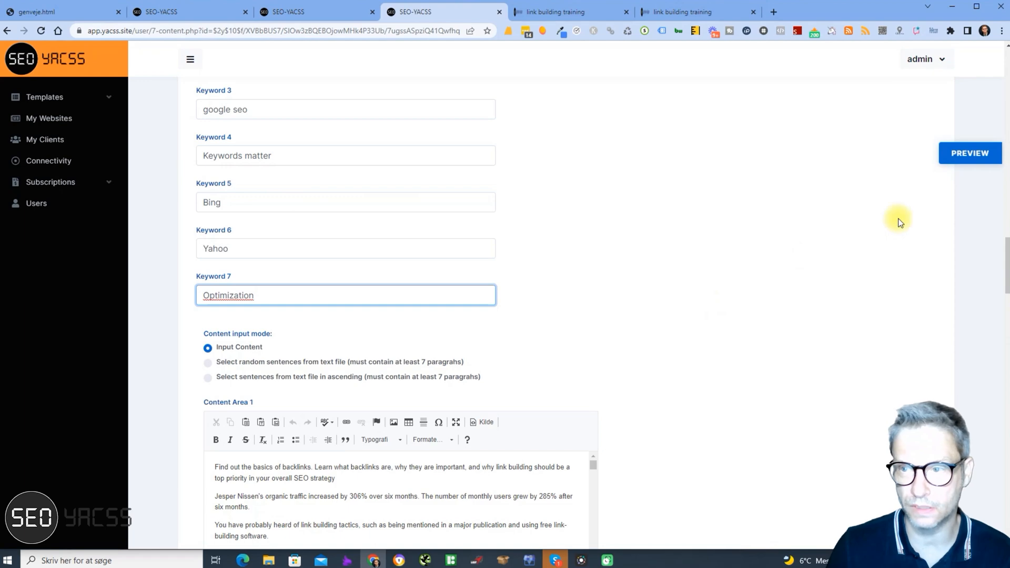
Preview the single page and examine the length of its content text
{"action": "left_click", "coordinate": [971, 153]}
{"action": "scroll", "coordinate": [724, 232], "scroll_direction": "down", "scroll_amount": 3}
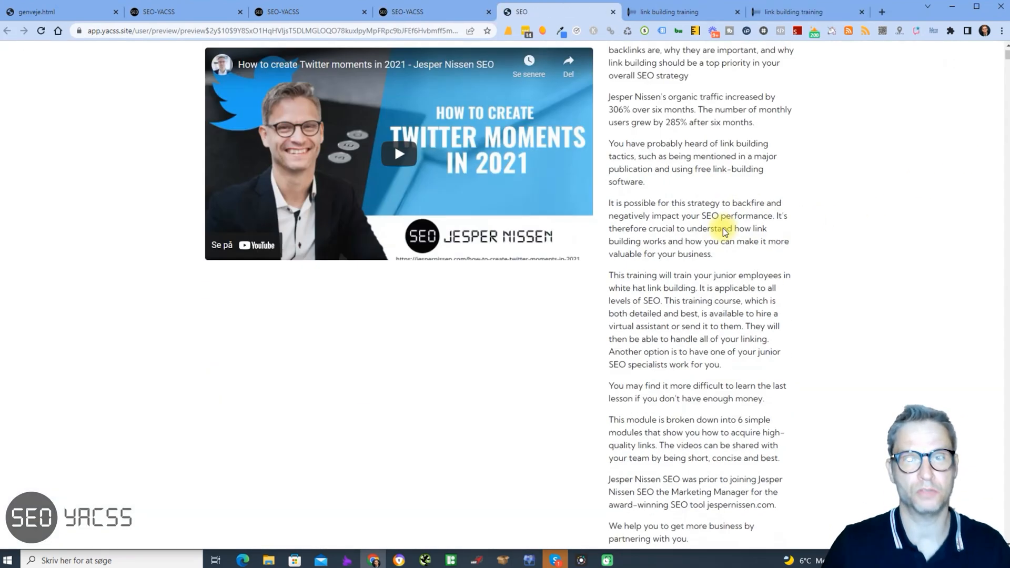
{"action": "scroll", "coordinate": [724, 232], "scroll_direction": "down", "scroll_amount": 20}
{"action": "scroll", "coordinate": [784, 257], "scroll_direction": "down", "scroll_amount": 15}
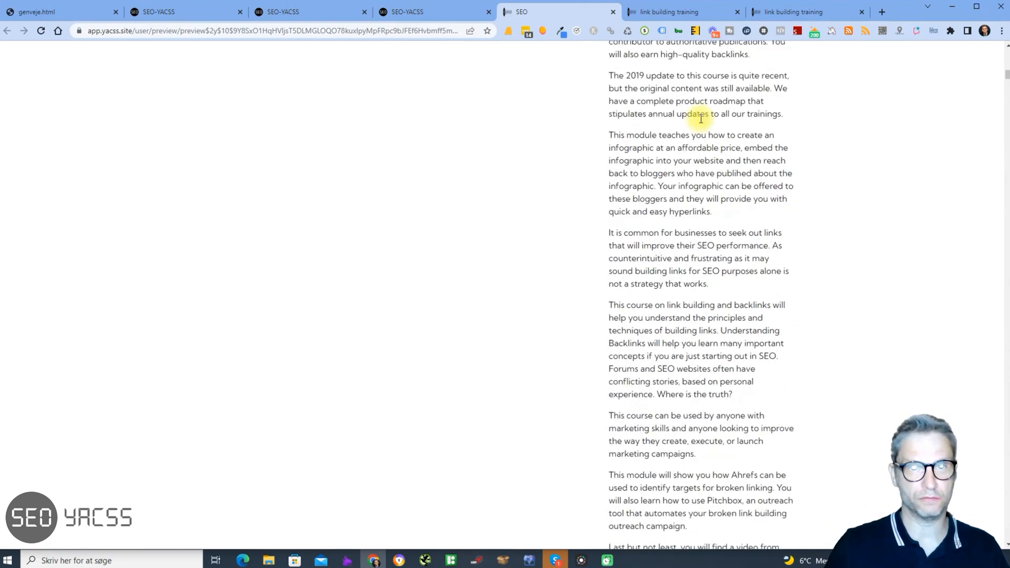
Return to the clone form, enlarge the Content Area 1 editor and delete all of its text
{"action": "left_click", "coordinate": [439, 11]}
{"action": "scroll", "coordinate": [631, 363], "scroll_direction": "down", "scroll_amount": 7}
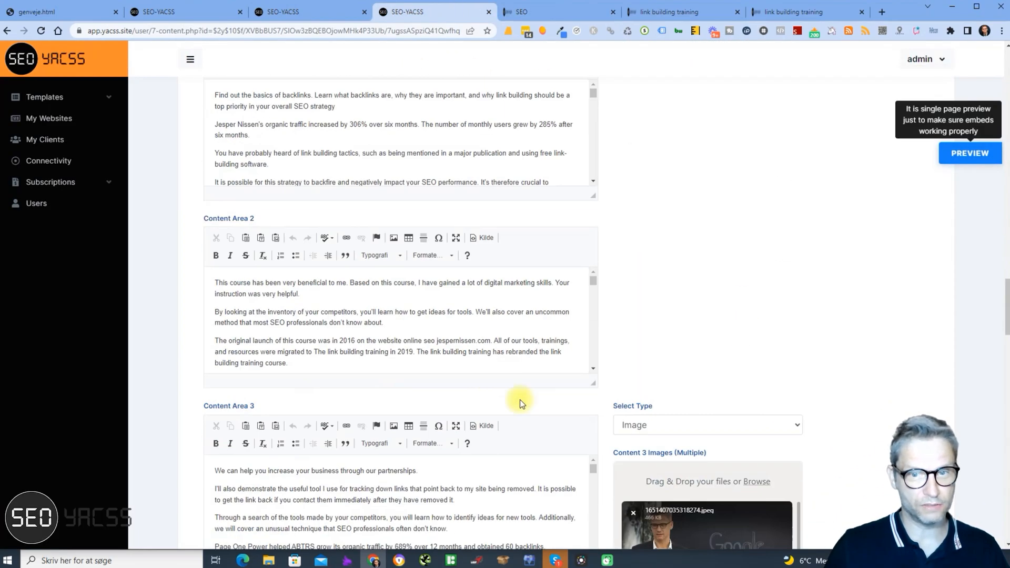
{"action": "left_click", "coordinate": [476, 149]}
{"action": "scroll", "coordinate": [484, 158], "scroll_direction": "up", "scroll_amount": 7}
{"action": "scroll", "coordinate": [631, 305], "scroll_direction": "down", "scroll_amount": 6}
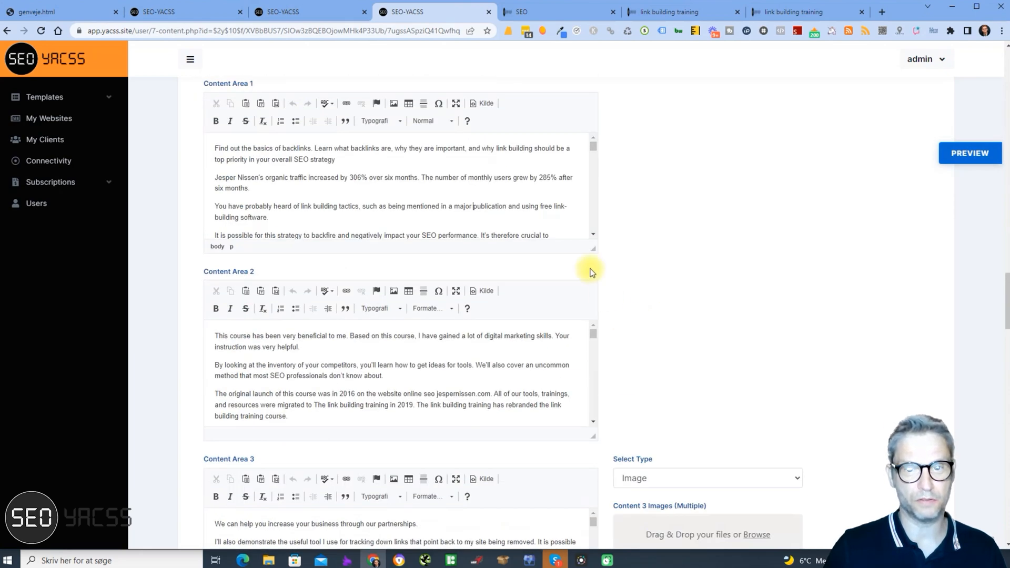
{"action": "left_click_drag", "start_coordinate": [592, 247], "coordinate": [593, 329]}
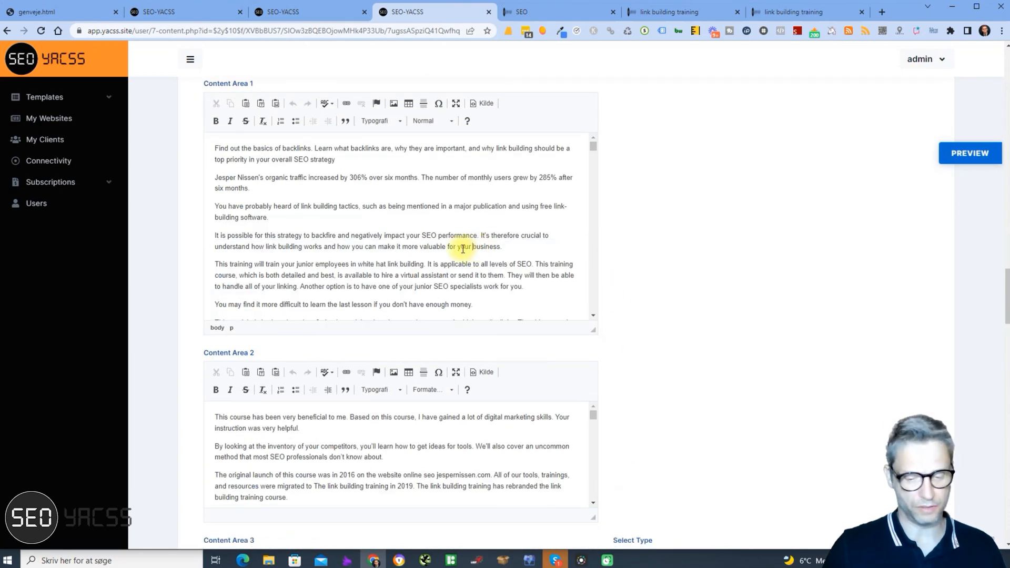
{"action": "key", "text": "ctrl+a"}
{"action": "key", "text": "Delete"}
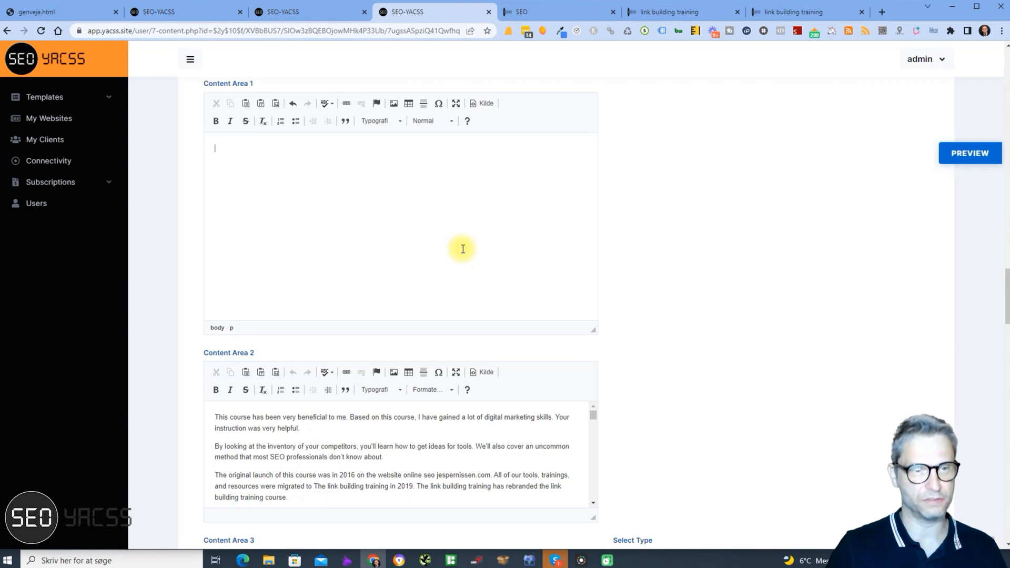
Copy the first two paragraphs of Content Area 2 into Content Area 1
{"action": "left_click_drag", "start_coordinate": [384, 457], "coordinate": [150, 421]}
{"action": "key", "text": "ctrl+c"}
{"action": "left_click", "coordinate": [302, 214]}
{"action": "key", "text": "ctrl+v"}
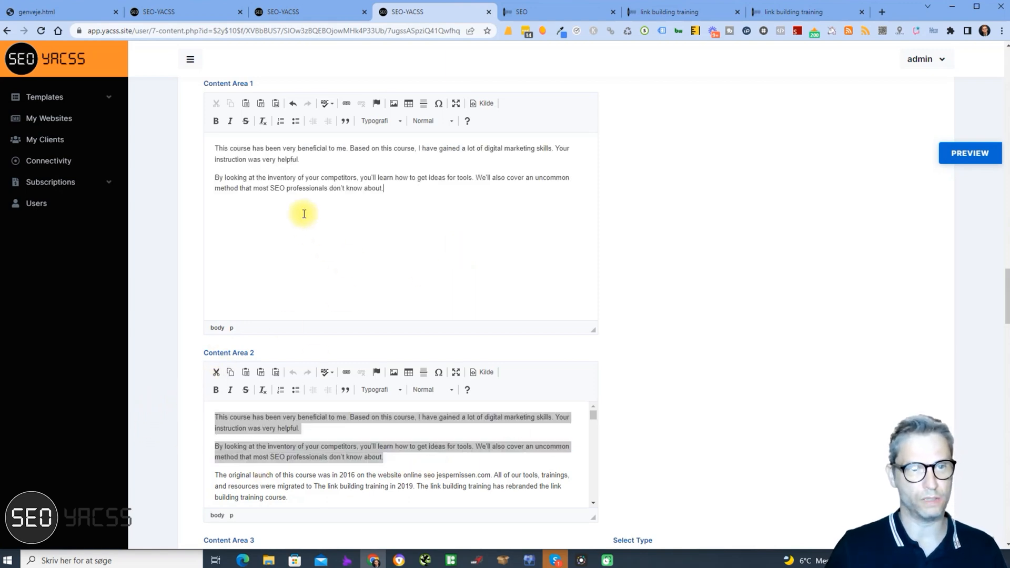
Replace all text in Content Area 2 with the two copied paragraphs
{"action": "scroll", "coordinate": [302, 214], "scroll_direction": "down", "scroll_amount": 3}
{"action": "left_click", "coordinate": [221, 289]}
{"action": "key", "text": "ctrl+a"}
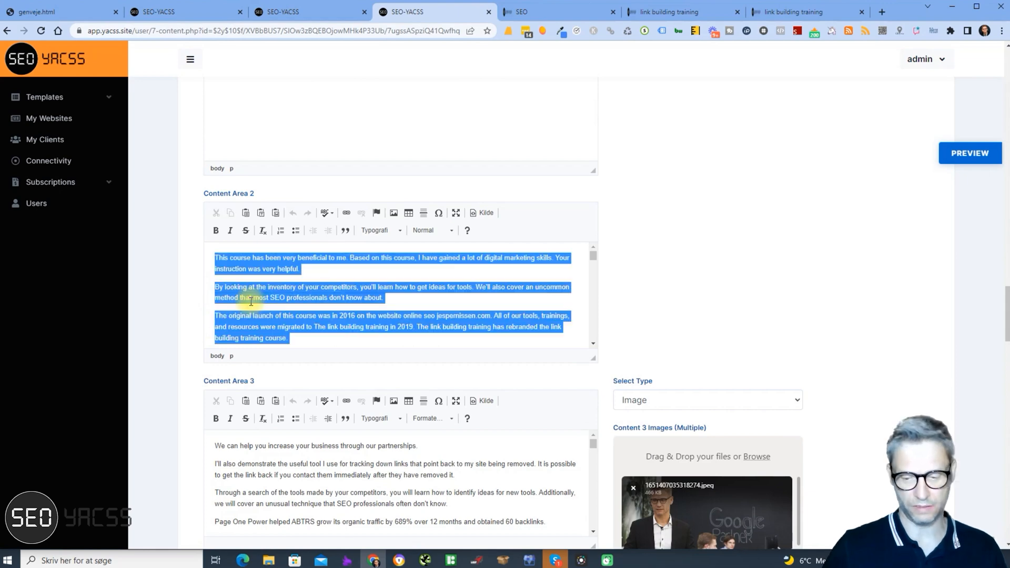
{"action": "key", "text": "BackSpace"}
{"action": "key", "text": "ctrl+v"}
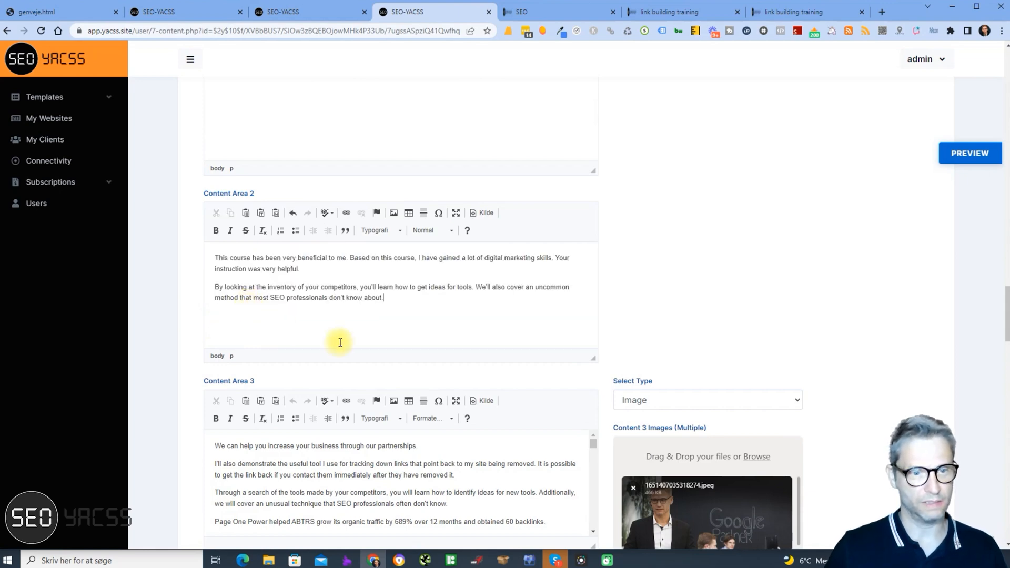
Replace the text in Content Areas 3 and 4 with the same two copied paragraphs
{"action": "scroll", "coordinate": [338, 342], "scroll_direction": "down", "scroll_amount": 4}
{"action": "left_click", "coordinate": [348, 266]}
{"action": "key", "text": "ctrl+a"}
{"action": "key", "text": "ctrl+v"}
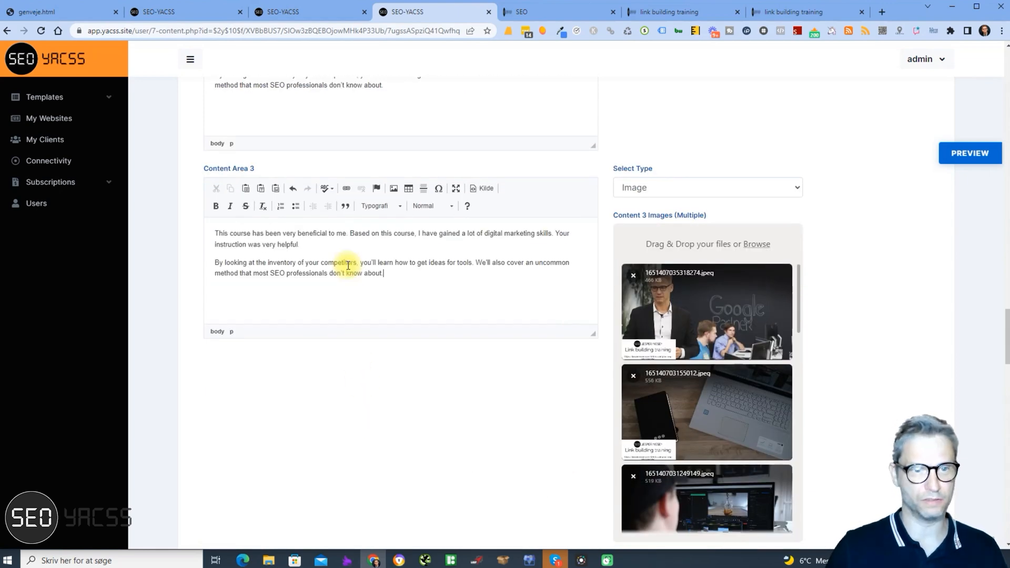
{"action": "scroll", "coordinate": [406, 294], "scroll_direction": "down", "scroll_amount": 7}
{"action": "left_click", "coordinate": [344, 354]}
{"action": "key", "text": "ctrl+a"}
{"action": "key", "text": "BackSpace"}
{"action": "key", "text": "ctrl+v"}
Replace the text in Content Areas 5, 6 and 7 with the same two copied paragraphs
{"action": "scroll", "coordinate": [344, 422], "scroll_direction": "down", "scroll_amount": 5}
{"action": "left_click", "coordinate": [342, 286]}
{"action": "key", "text": "ctrl+a"}
{"action": "key", "text": "ctrl+v"}
{"action": "scroll", "coordinate": [338, 297], "scroll_direction": "down", "scroll_amount": 8}
{"action": "left_click", "coordinate": [321, 304]}
{"action": "key", "text": "ctrl+a"}
{"action": "key", "text": "ctrl+v"}
{"action": "scroll", "coordinate": [334, 329], "scroll_direction": "down", "scroll_amount": 3}
{"action": "left_click", "coordinate": [323, 379]}
{"action": "key", "text": "ctrl+a"}
{"action": "key", "text": "ctrl+v"}
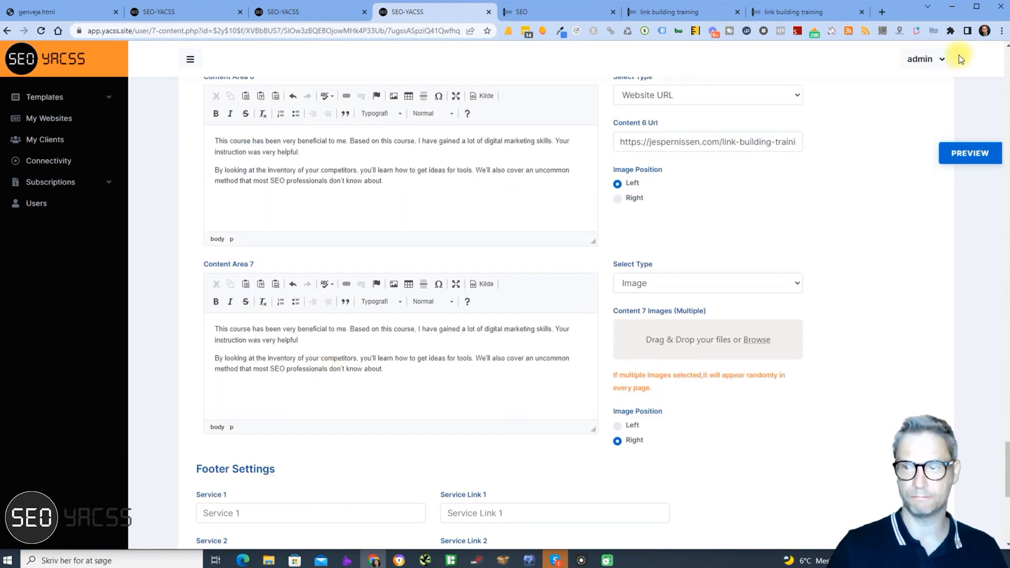
Preview the page again, examine its keyword headings, shortened texts and embeds, and close the preview
{"action": "left_click", "coordinate": [978, 150]}
{"action": "scroll", "coordinate": [897, 250], "scroll_direction": "down", "scroll_amount": 15}
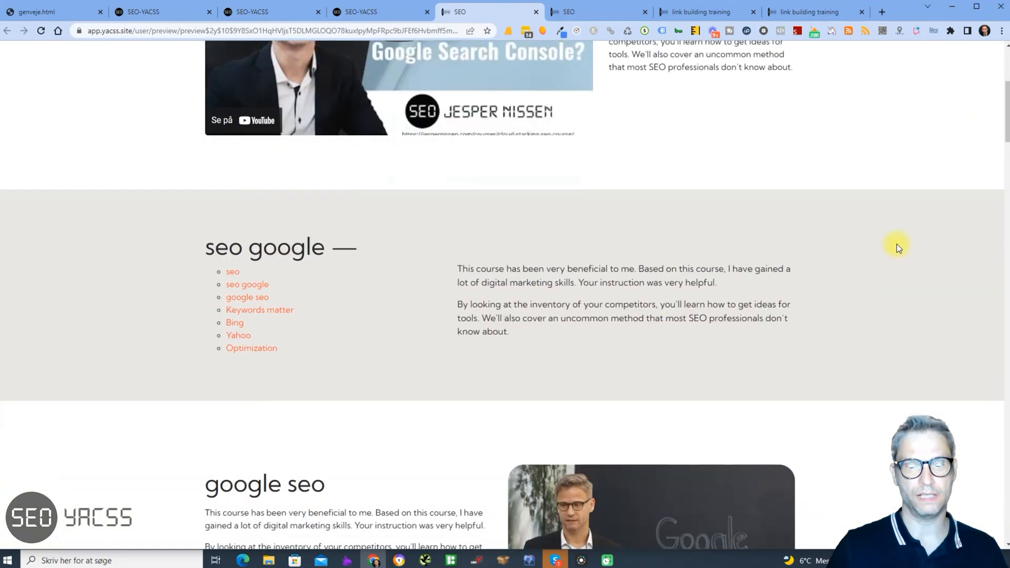
{"action": "scroll", "coordinate": [899, 243], "scroll_direction": "down", "scroll_amount": 4}
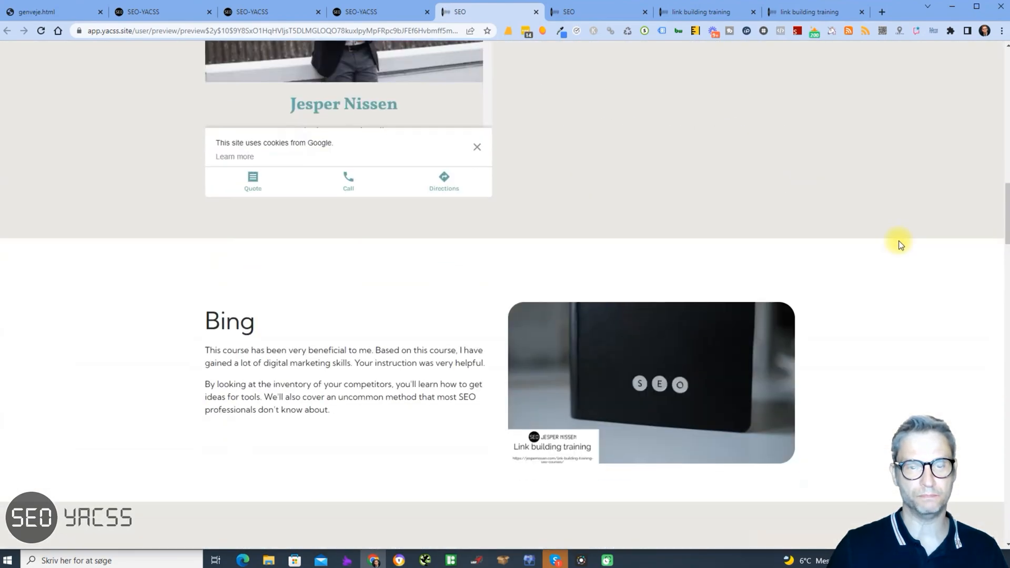
{"action": "scroll", "coordinate": [899, 243], "scroll_direction": "down", "scroll_amount": 17}
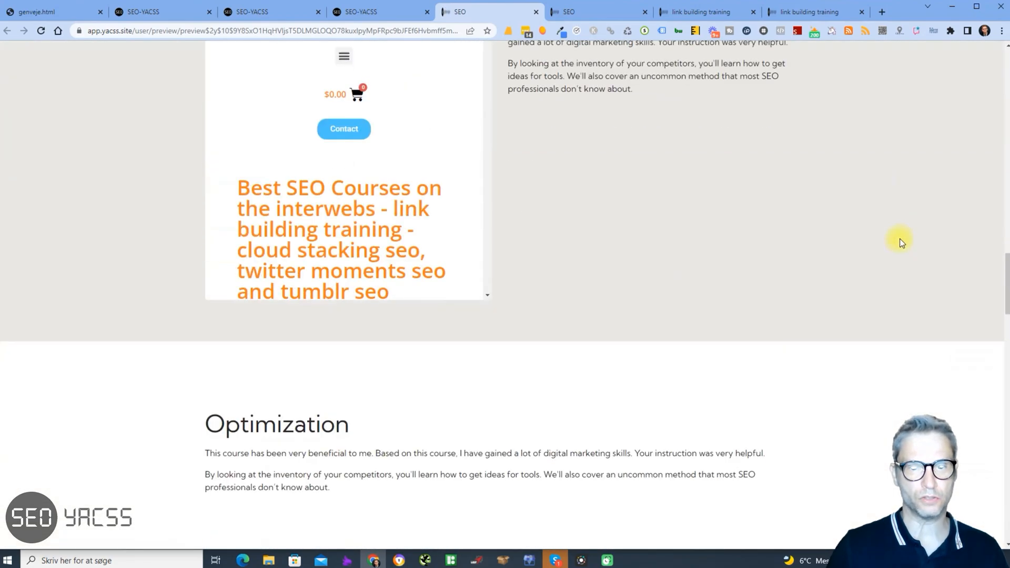
{"action": "scroll", "coordinate": [421, 223], "scroll_direction": "up", "scroll_amount": 20}
{"action": "scroll", "coordinate": [392, 255], "scroll_direction": "down", "scroll_amount": 6}
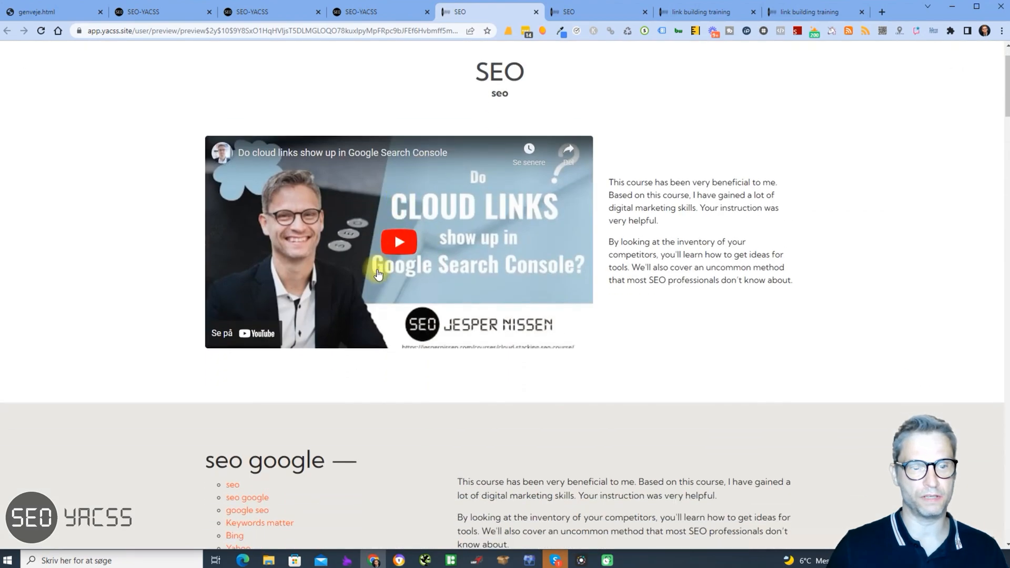
{"action": "scroll", "coordinate": [826, 231], "scroll_direction": "up", "scroll_amount": 6}
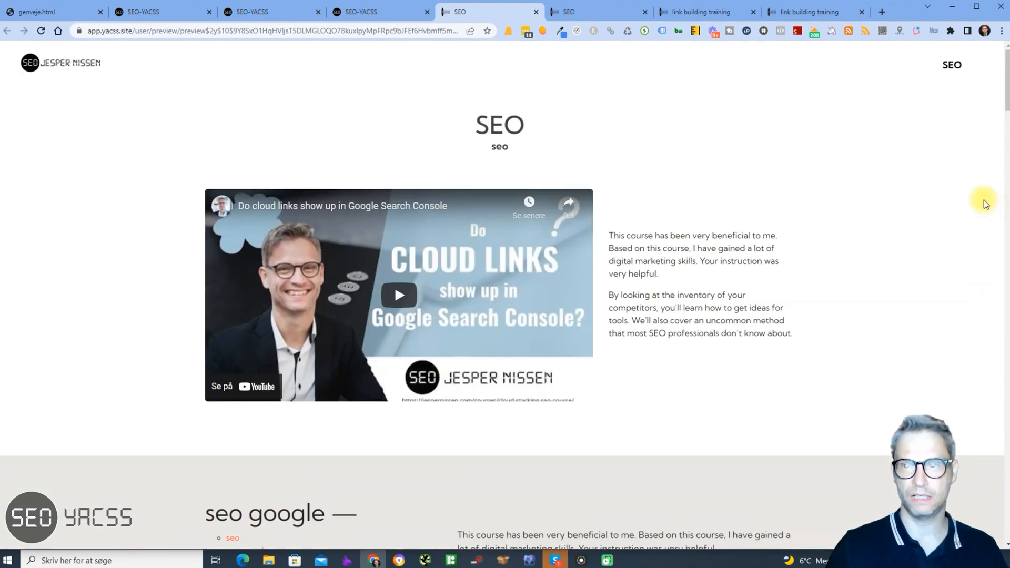
{"action": "left_click", "coordinate": [536, 12]}
Generate the HTML files of the single-page SEO website
{"action": "scroll", "coordinate": [832, 324], "scroll_direction": "down", "scroll_amount": 6}
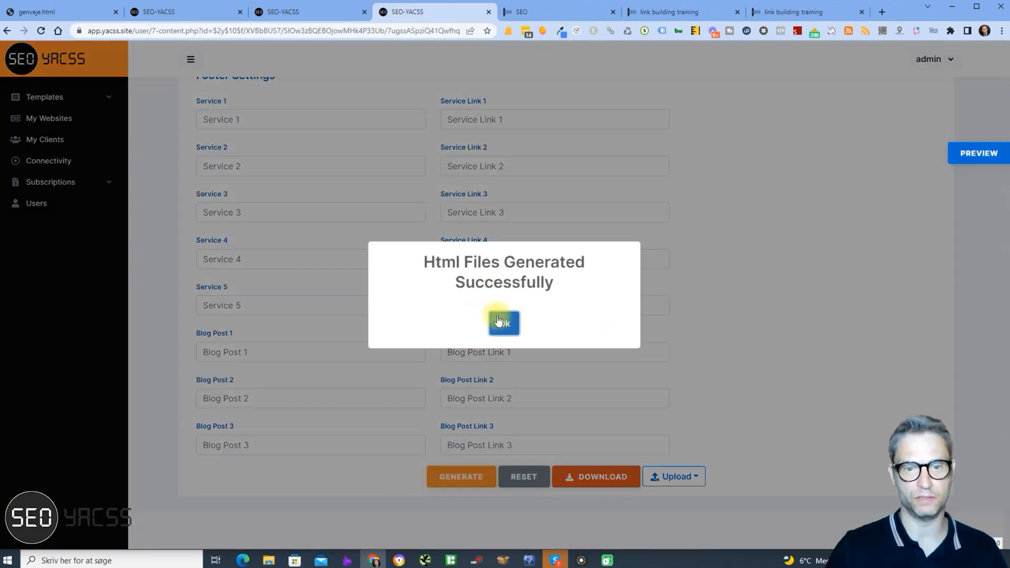
{"action": "left_click", "coordinate": [505, 322]}
Open the AWS S3 upload page for the generated website and view the selectable clients
{"action": "left_click", "coordinate": [671, 476]}
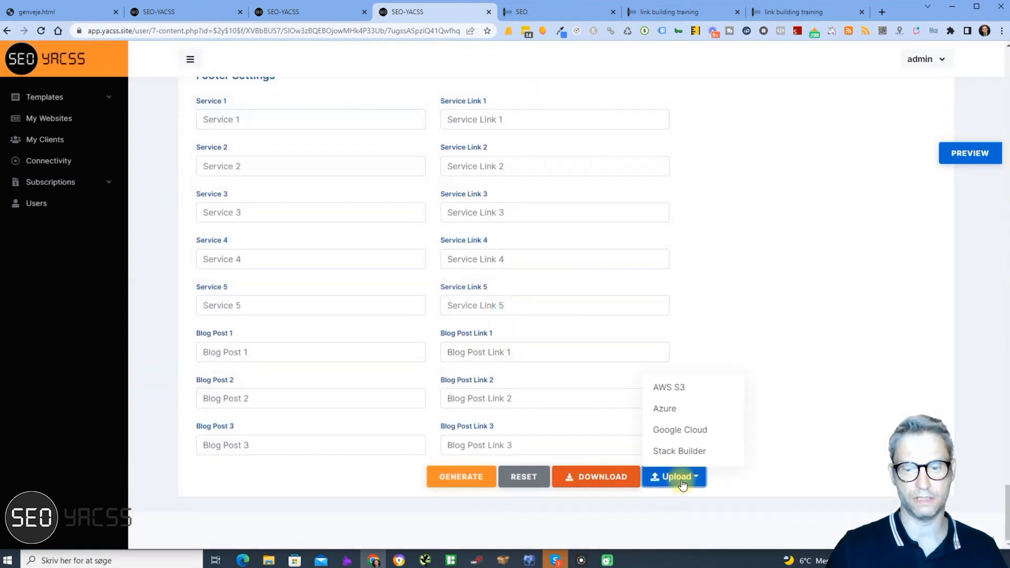
{"action": "left_click", "coordinate": [655, 388]}
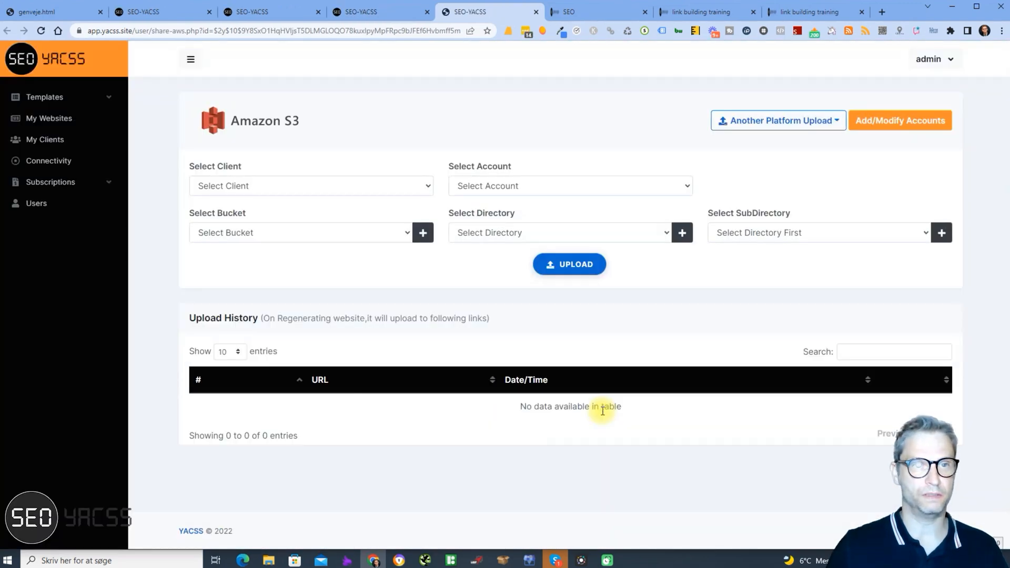
{"action": "left_click", "coordinate": [243, 186]}
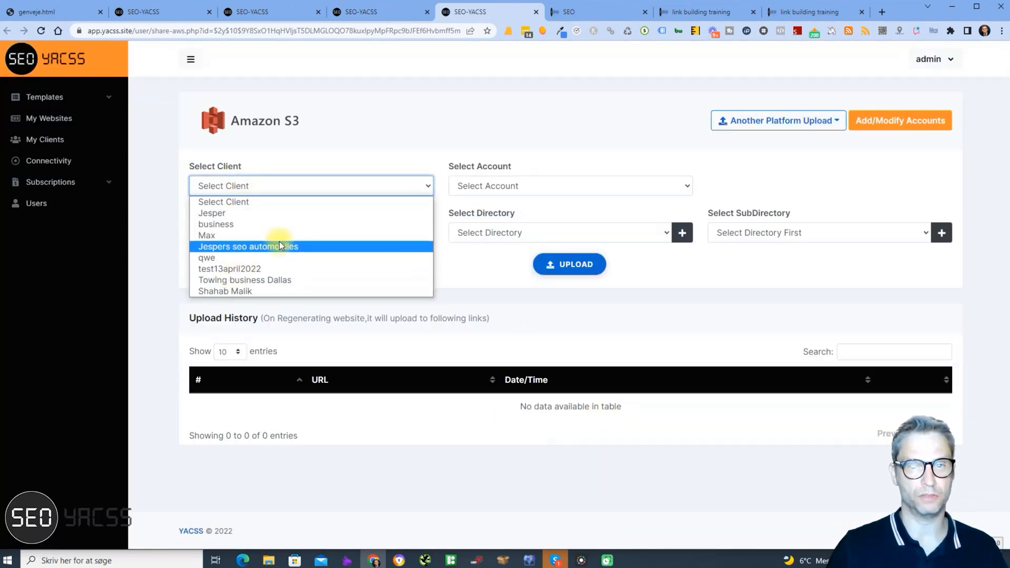
{"action": "left_click", "coordinate": [1004, 302]}
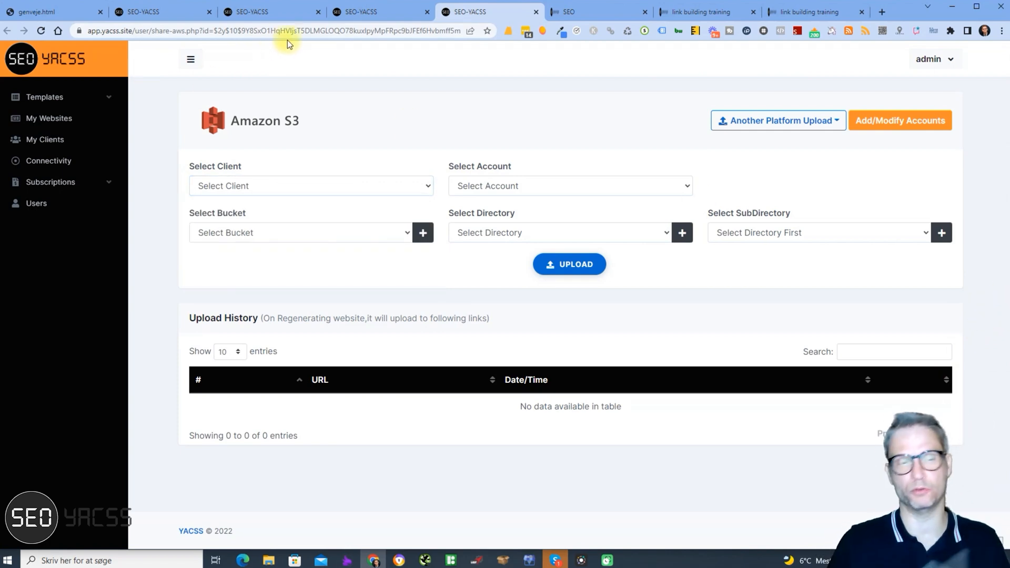
Go to the My Websites list and examine the actions available for the SEO website
{"action": "left_click", "coordinate": [88, 120]}
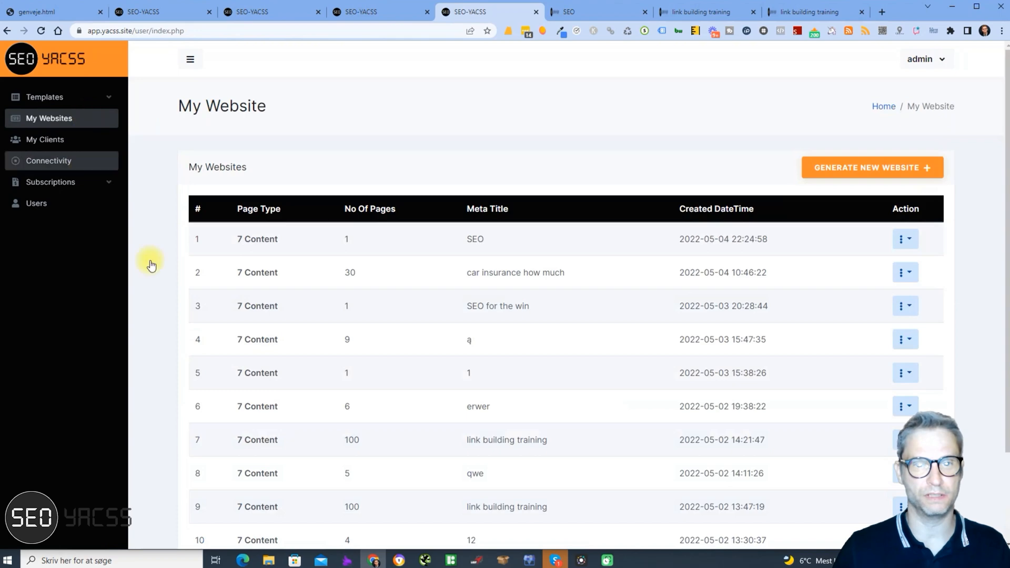
{"action": "left_click", "coordinate": [485, 242]}
{"action": "double_click", "coordinate": [482, 242]}
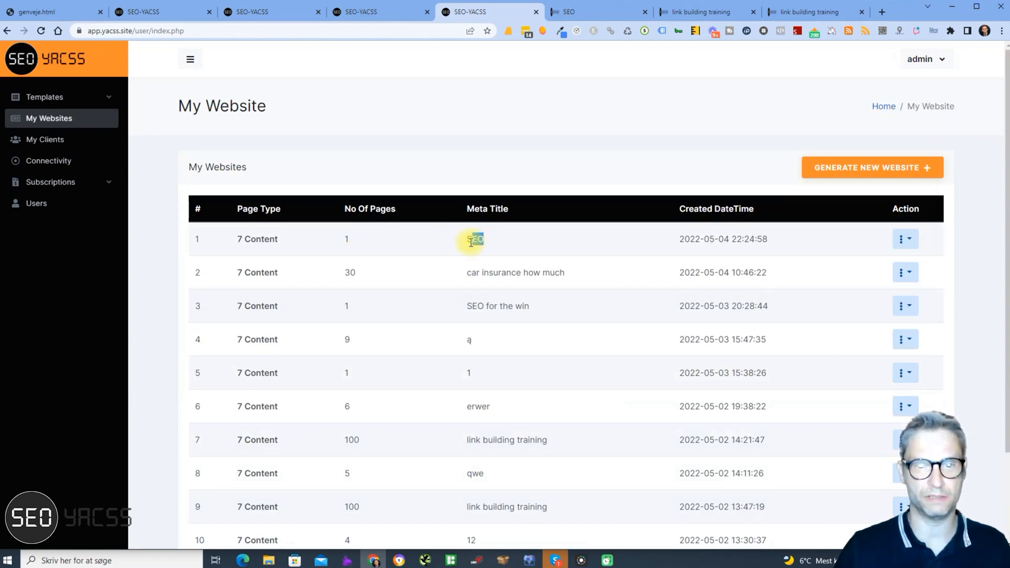
{"action": "left_click", "coordinate": [919, 245]}
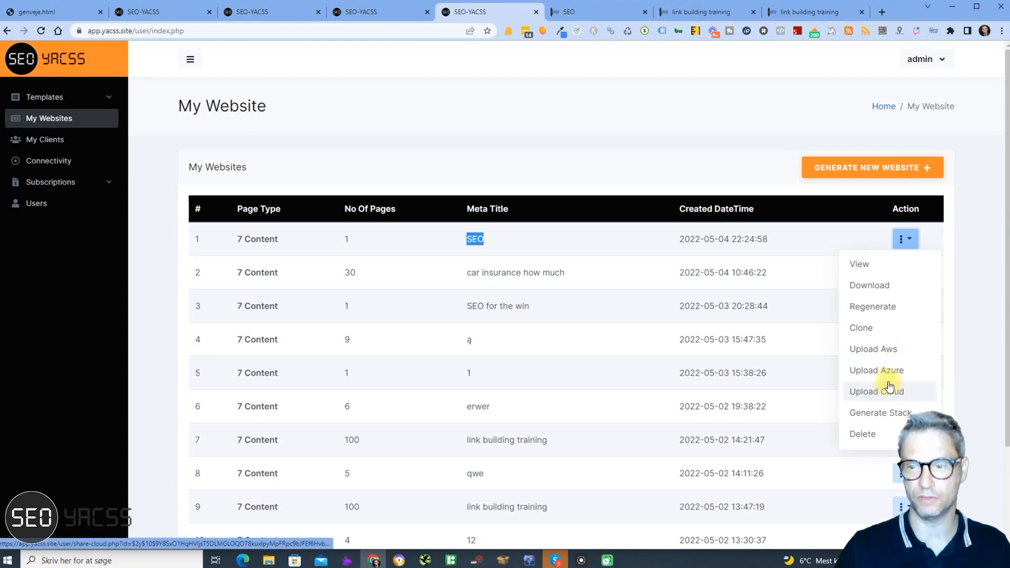
{"action": "left_click", "coordinate": [966, 388]}
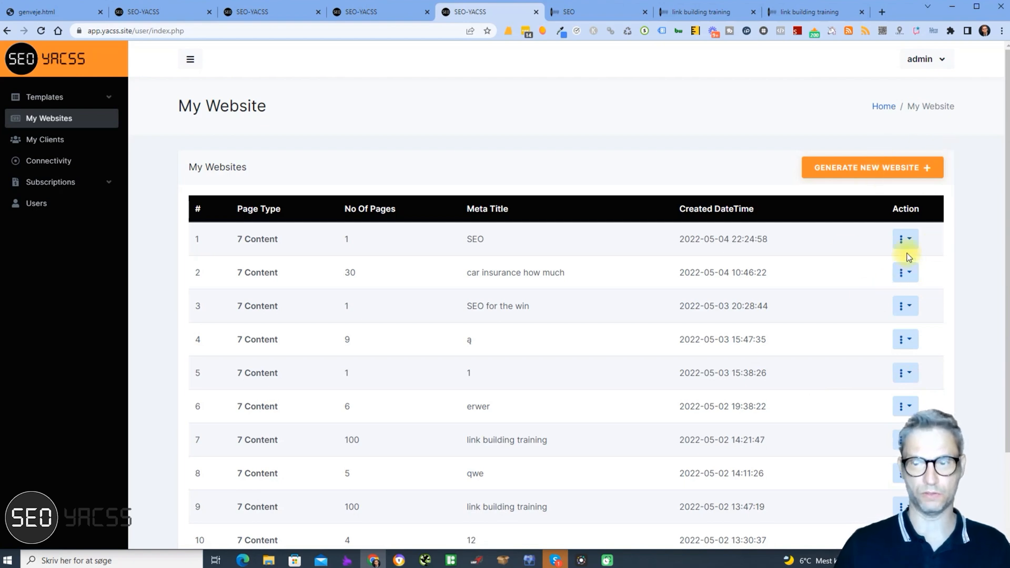
{"action": "left_click", "coordinate": [904, 239]}
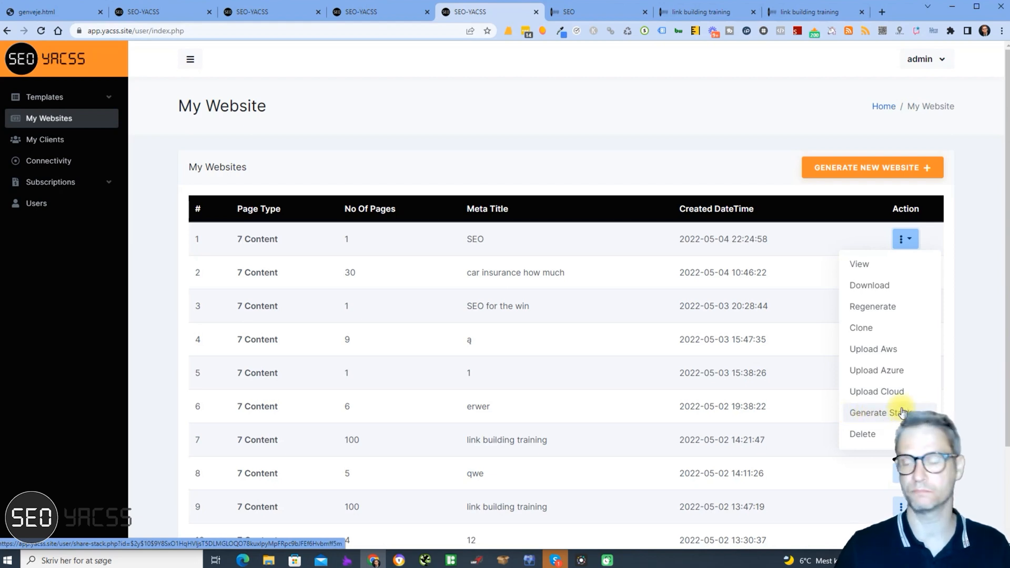
{"action": "left_click", "coordinate": [971, 389]}
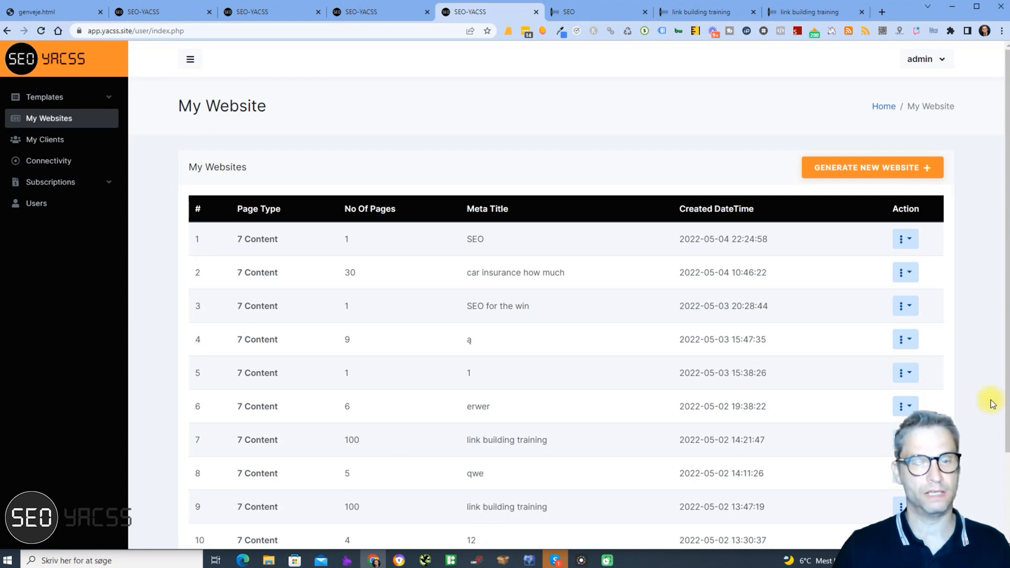
Open the clone form for the 100-page "link building training" website in row 7, down to its footer settings
{"action": "scroll", "coordinate": [991, 401], "scroll_direction": "down", "scroll_amount": 1}
{"action": "scroll", "coordinate": [992, 401], "scroll_direction": "up", "scroll_amount": 1}
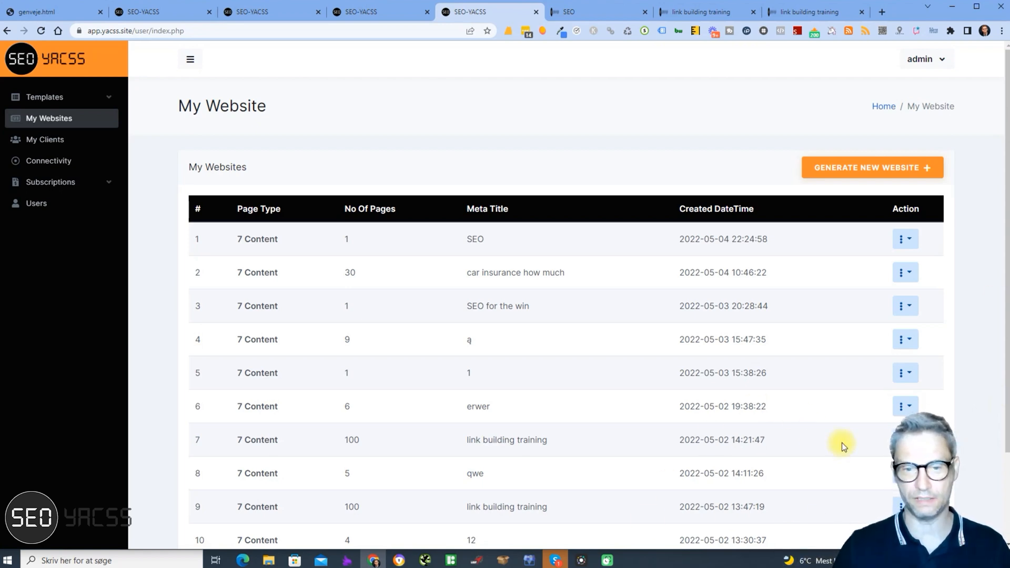
{"action": "scroll", "coordinate": [308, 339], "scroll_direction": "down", "scroll_amount": 2}
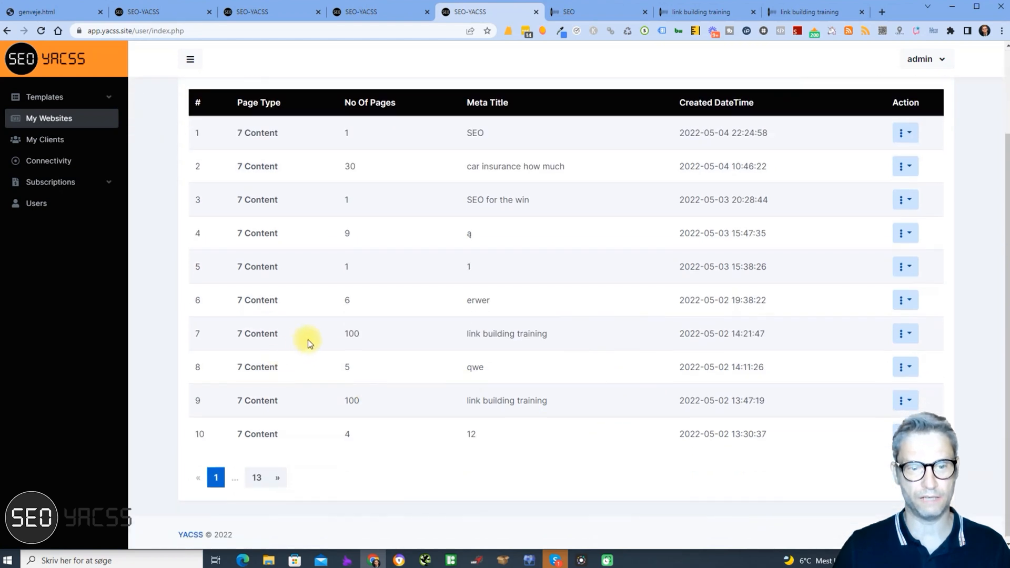
{"action": "left_click", "coordinate": [918, 338]}
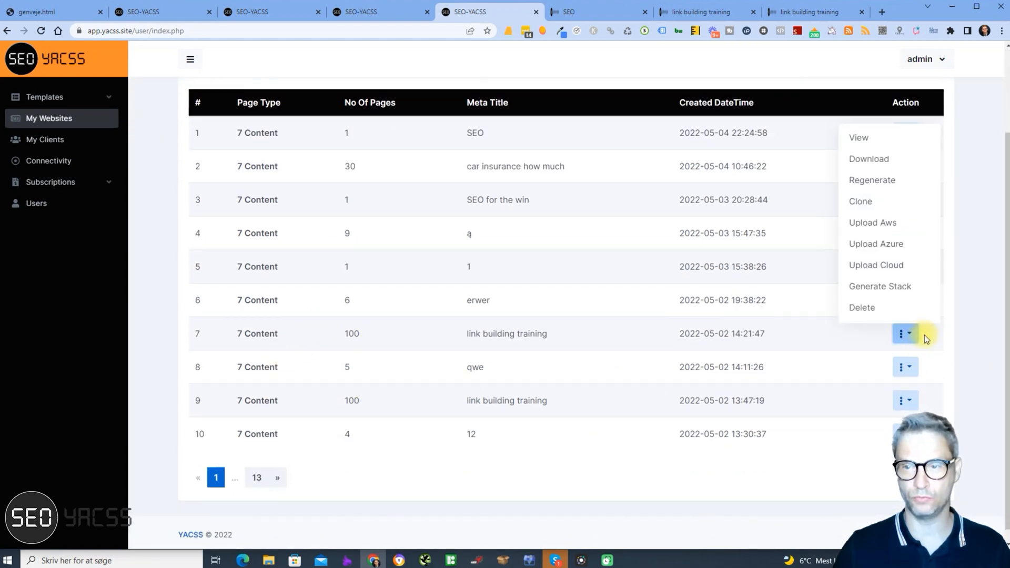
{"action": "left_click", "coordinate": [889, 200]}
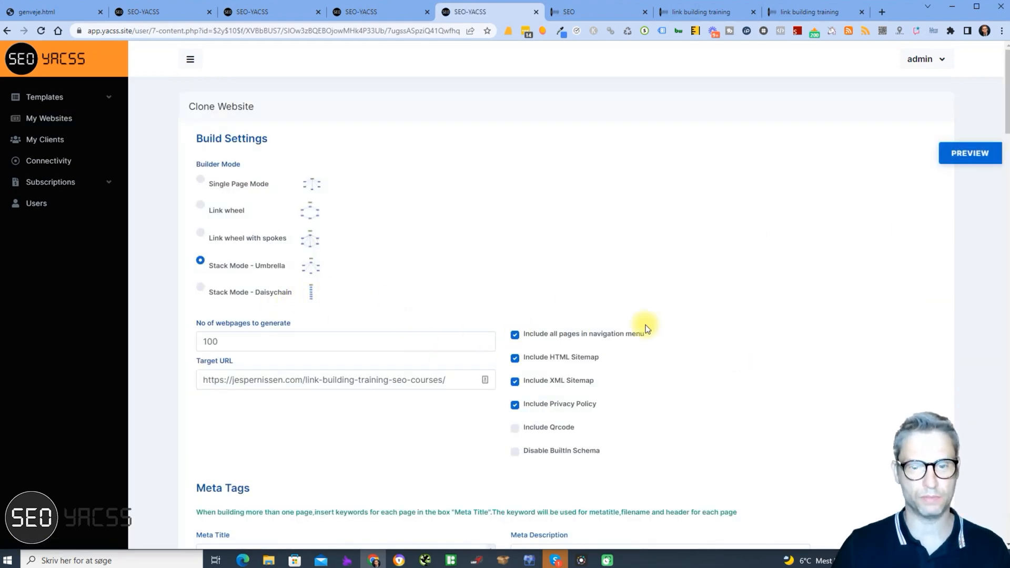
{"action": "scroll", "coordinate": [794, 327], "scroll_direction": "down", "scroll_amount": 20}
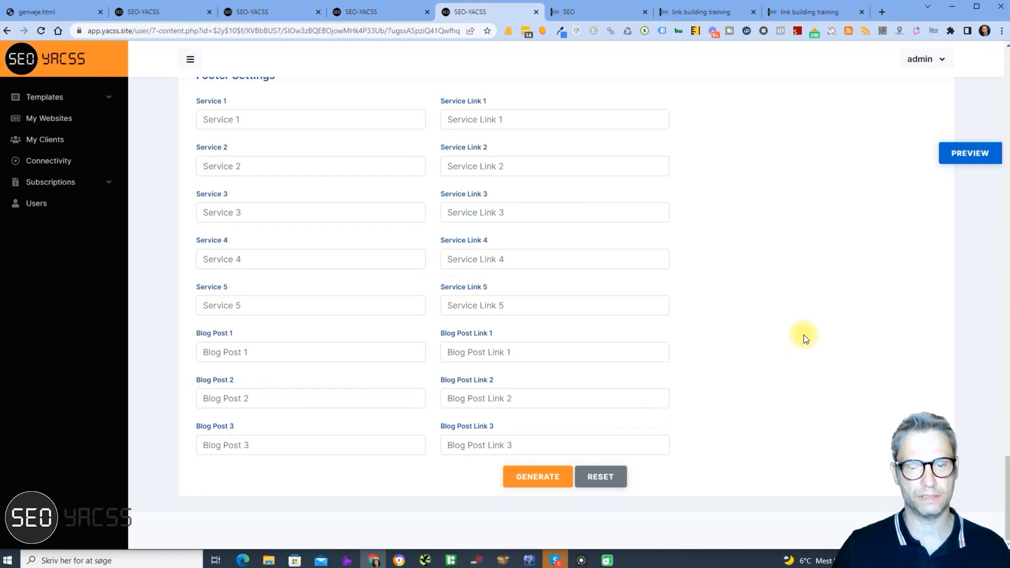
Generate the HTML files of the cloned 100-page link building training website
{"action": "scroll", "coordinate": [570, 499], "scroll_direction": "up", "scroll_amount": 15}
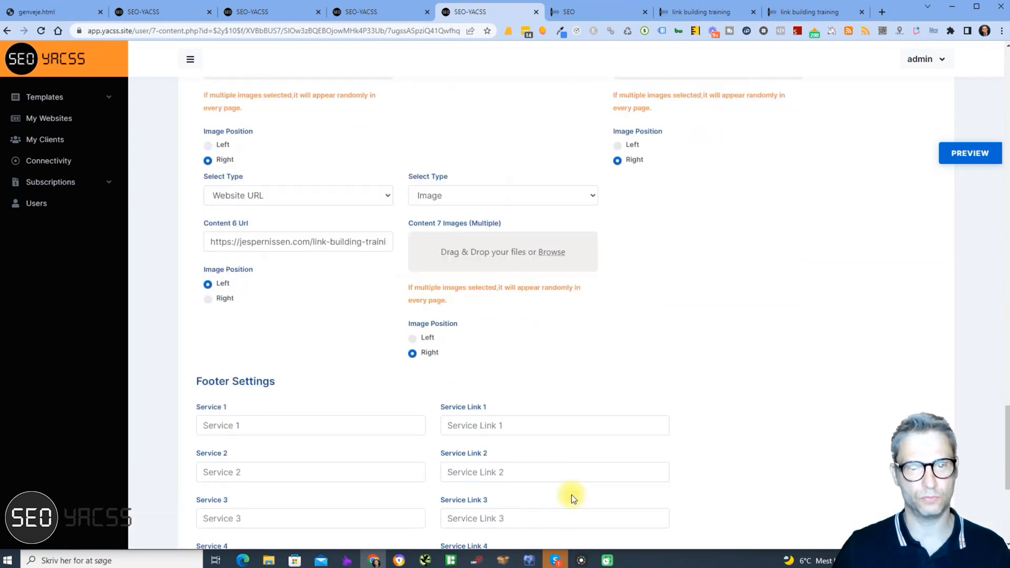
{"action": "scroll", "coordinate": [571, 496], "scroll_direction": "down", "scroll_amount": 15}
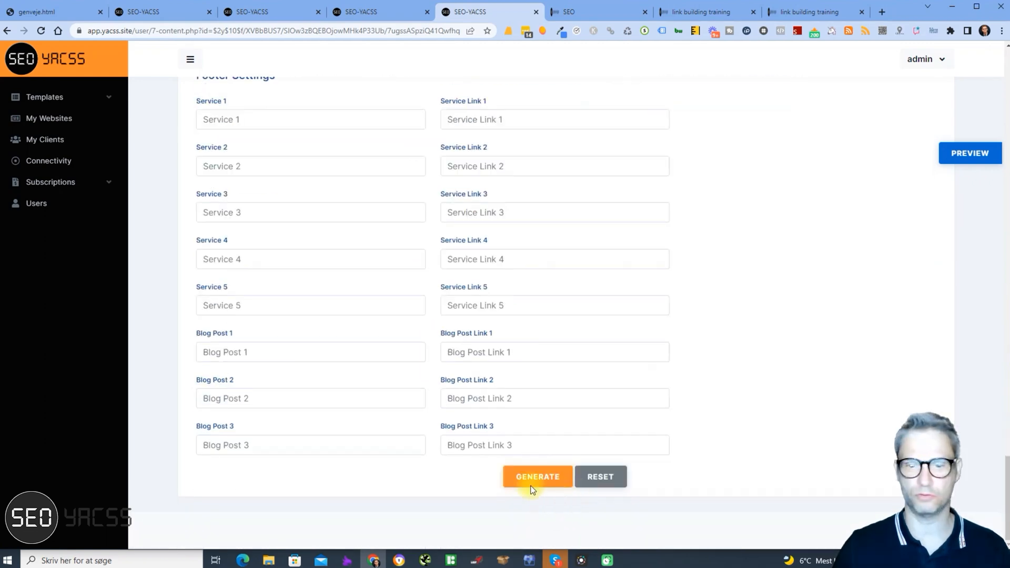
{"action": "left_click", "coordinate": [529, 478]}
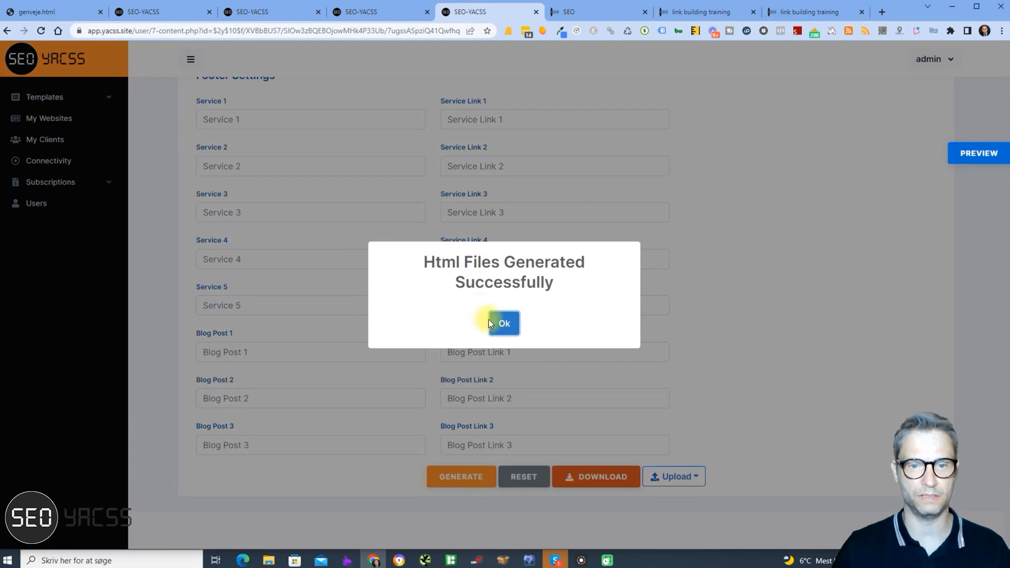
{"action": "left_click", "coordinate": [500, 321]}
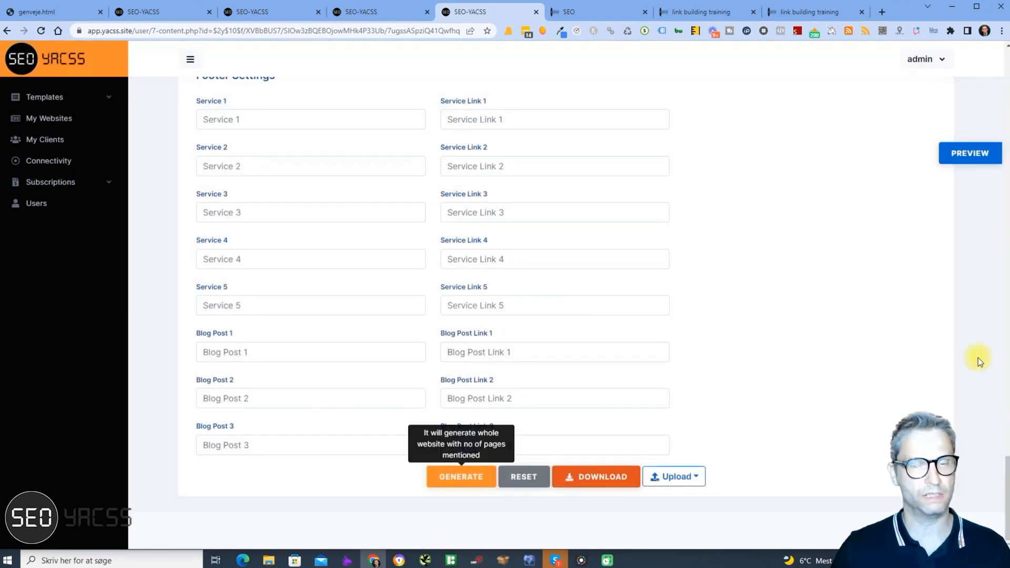
Open the Stack Builder upload page for the generated website and examine its AWS, Azure and Cloud source rows
{"action": "scroll", "coordinate": [977, 357], "scroll_direction": "up", "scroll_amount": 15}
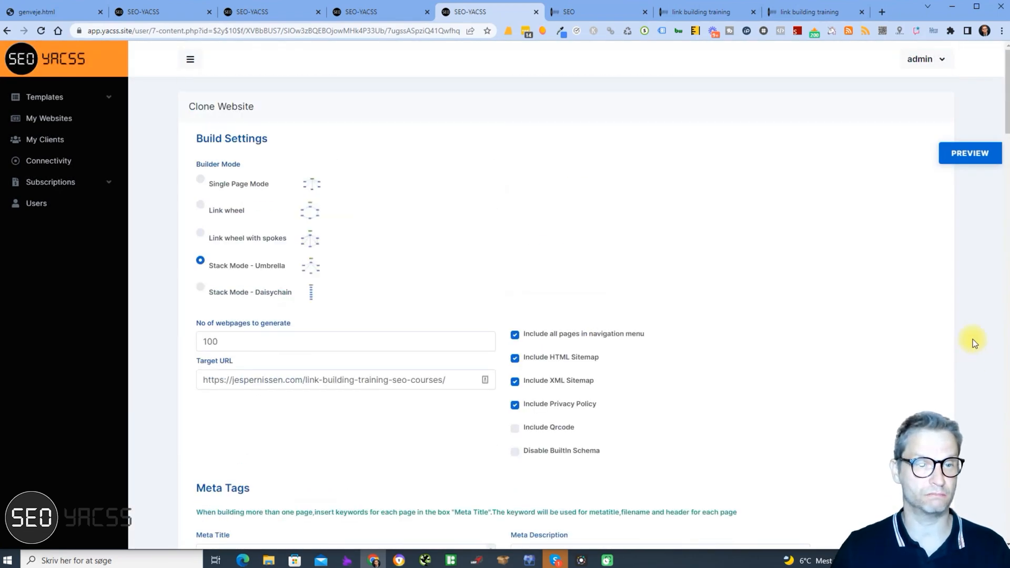
{"action": "scroll", "coordinate": [974, 343], "scroll_direction": "down", "scroll_amount": 6}
{"action": "scroll", "coordinate": [974, 340], "scroll_direction": "down", "scroll_amount": 10}
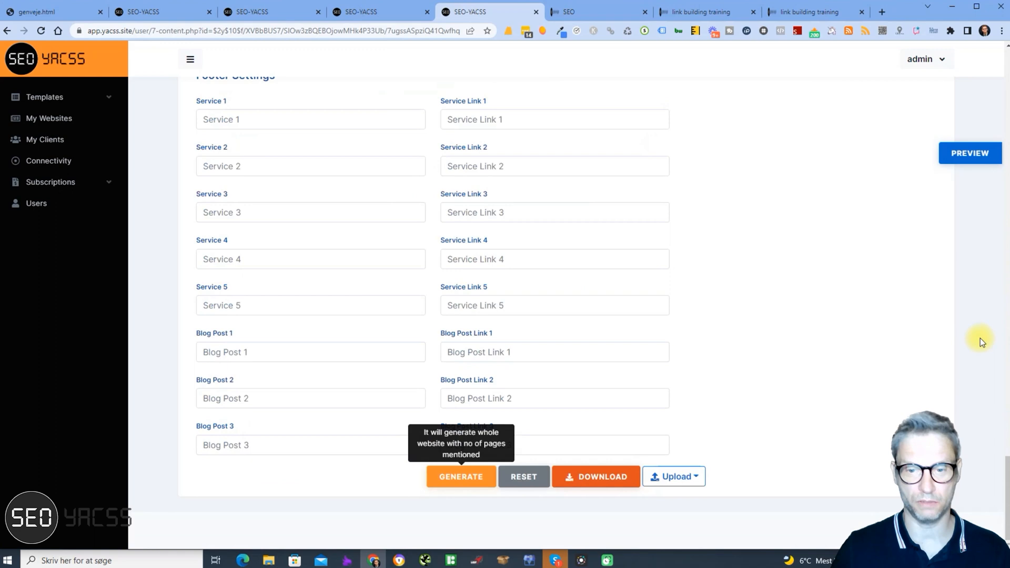
{"action": "left_click", "coordinate": [693, 478]}
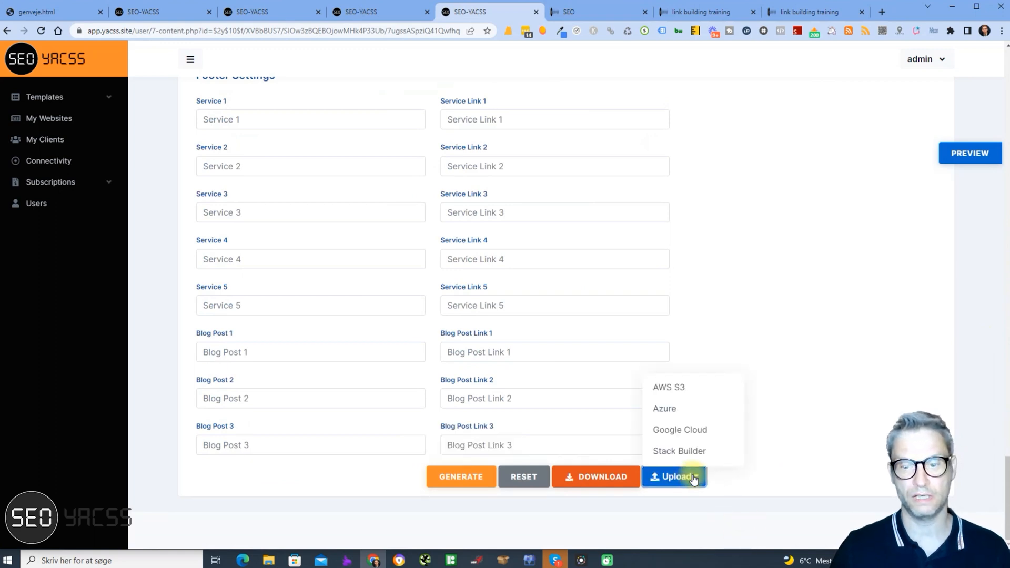
{"action": "left_click", "coordinate": [678, 451]}
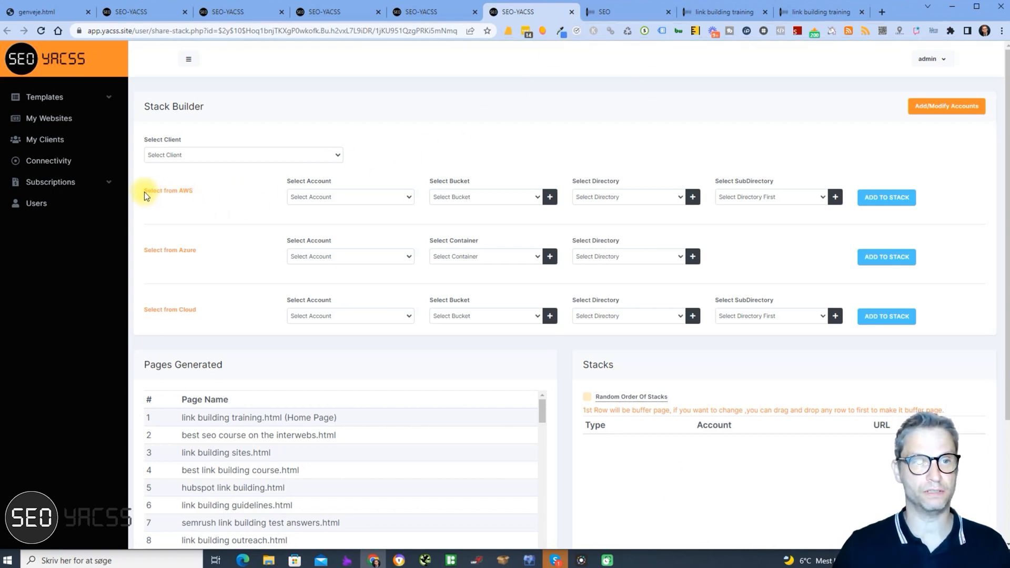
{"action": "left_click_drag", "start_coordinate": [150, 194], "coordinate": [175, 194]}
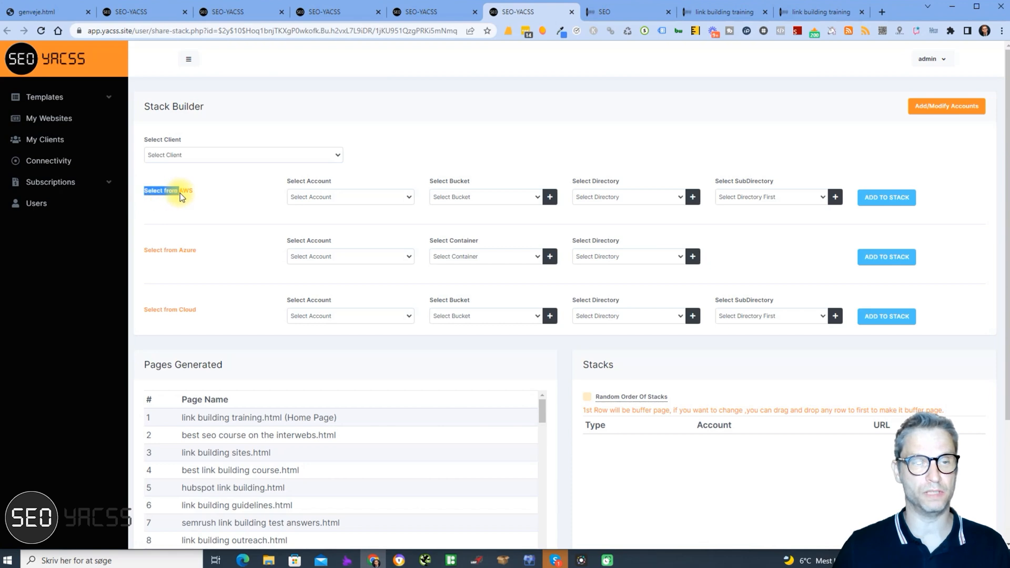
{"action": "left_click_drag", "start_coordinate": [143, 250], "coordinate": [187, 250]}
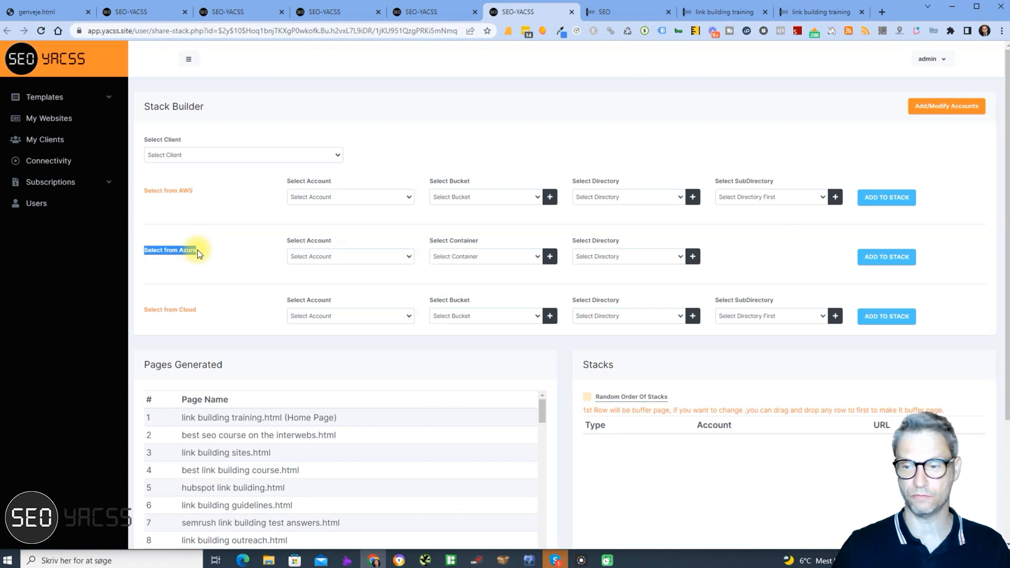
{"action": "left_click", "coordinate": [143, 310]}
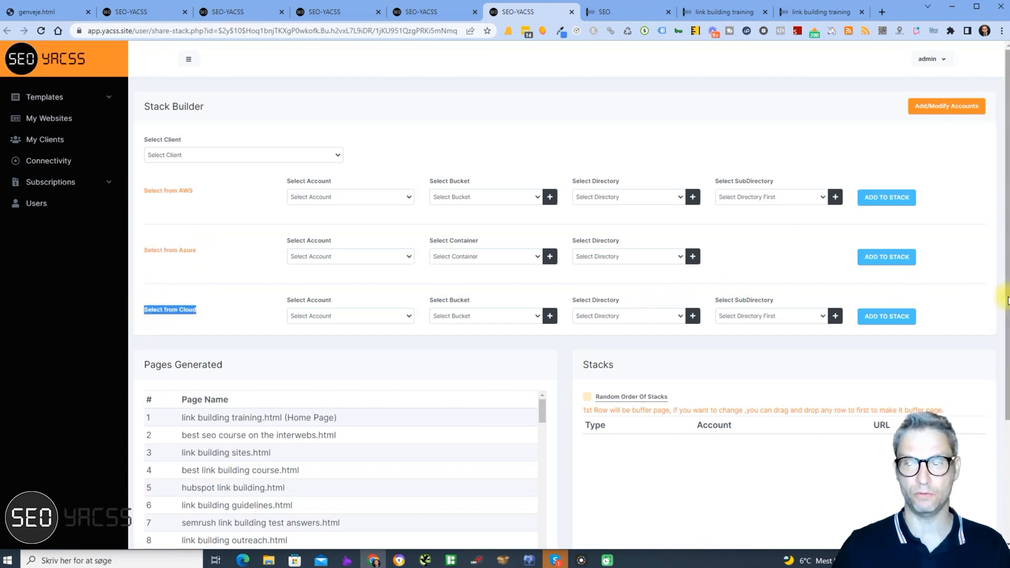
{"action": "left_click", "coordinate": [981, 160]}
Select the client test13april2022, its test AWS account and the bucket newbucketmay420222 for the stack
{"action": "left_click", "coordinate": [265, 154]}
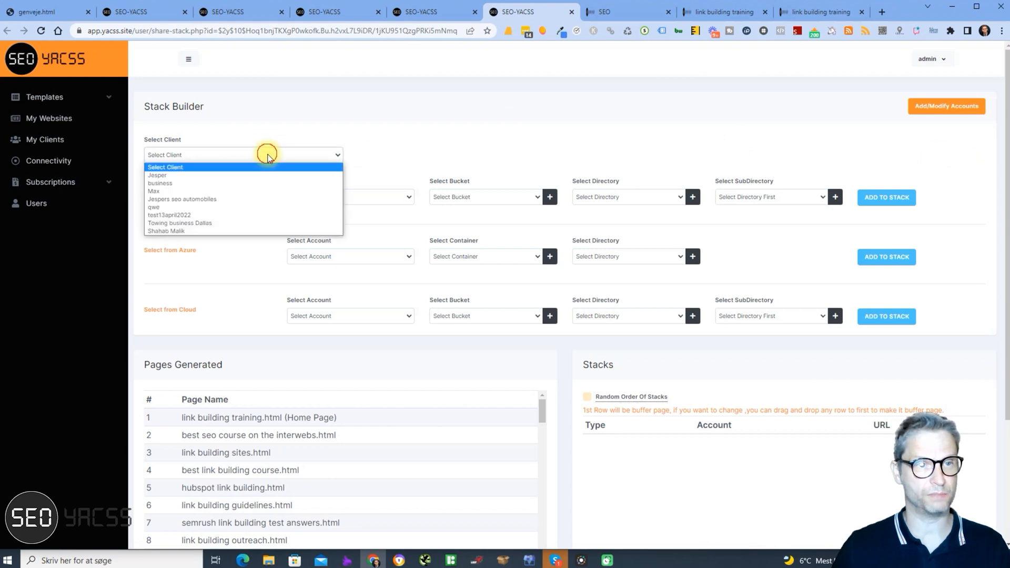
{"action": "left_click", "coordinate": [253, 213]}
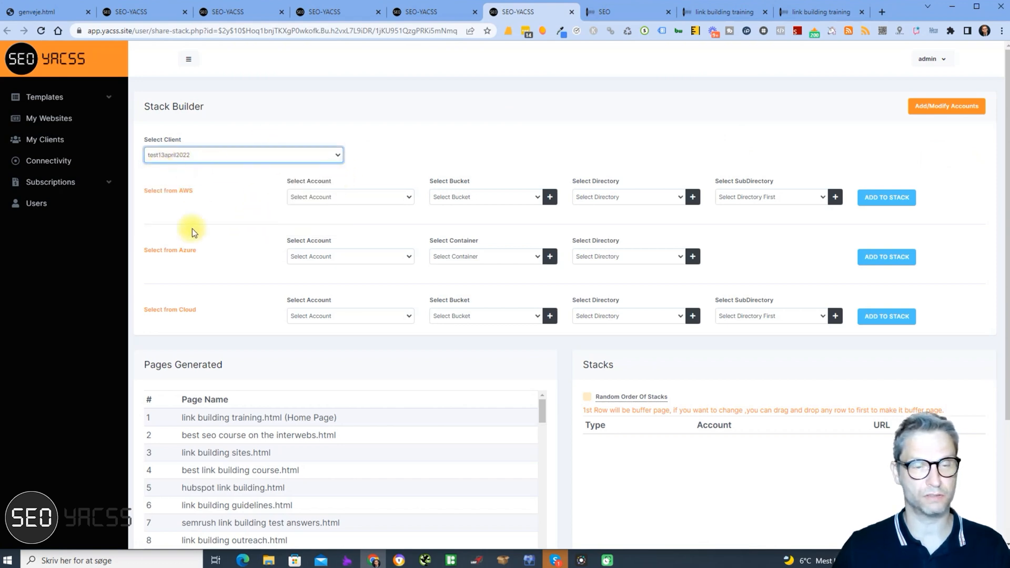
{"action": "left_click", "coordinate": [369, 198]}
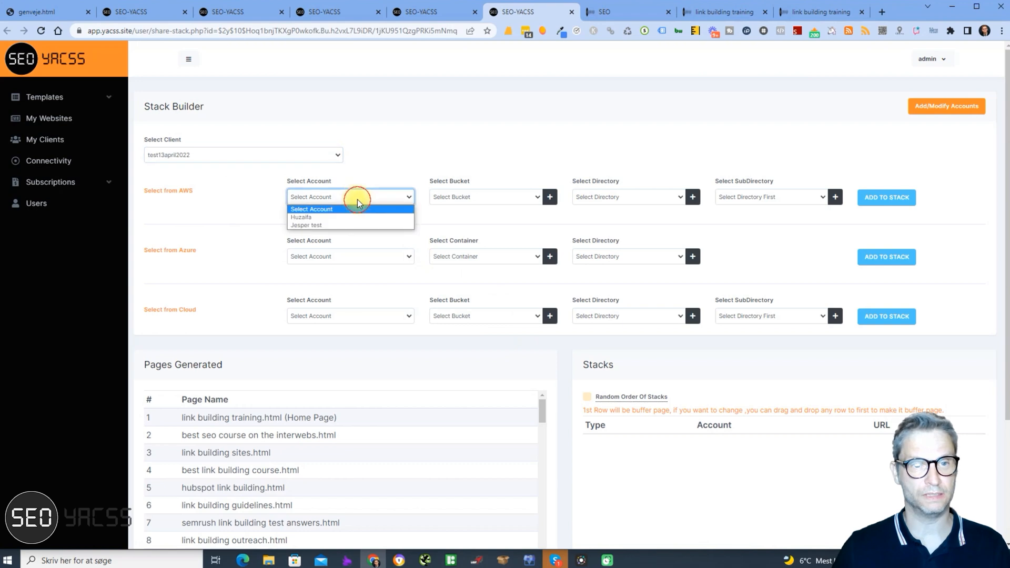
{"action": "left_click", "coordinate": [340, 225]}
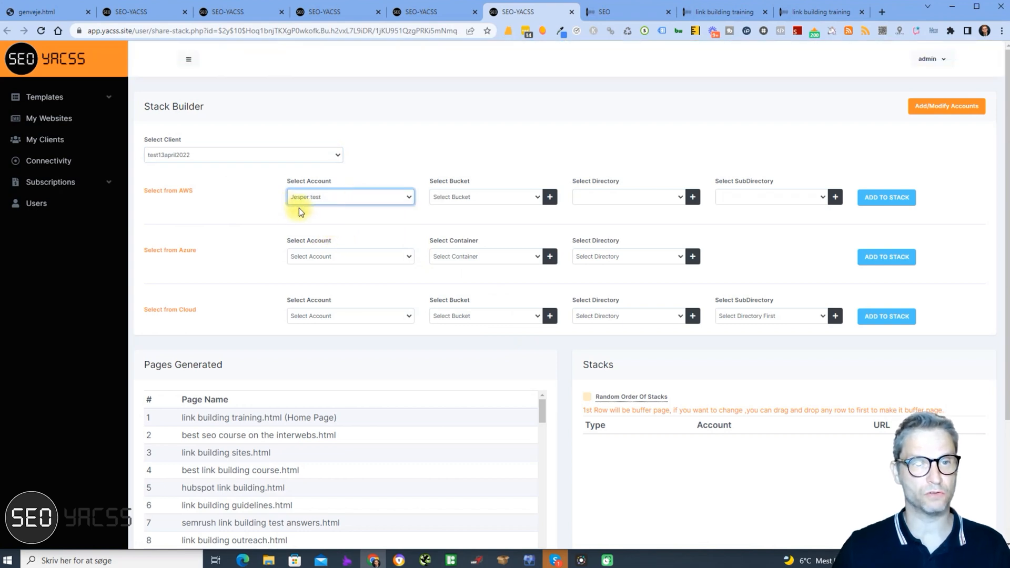
{"action": "left_click", "coordinate": [504, 201]}
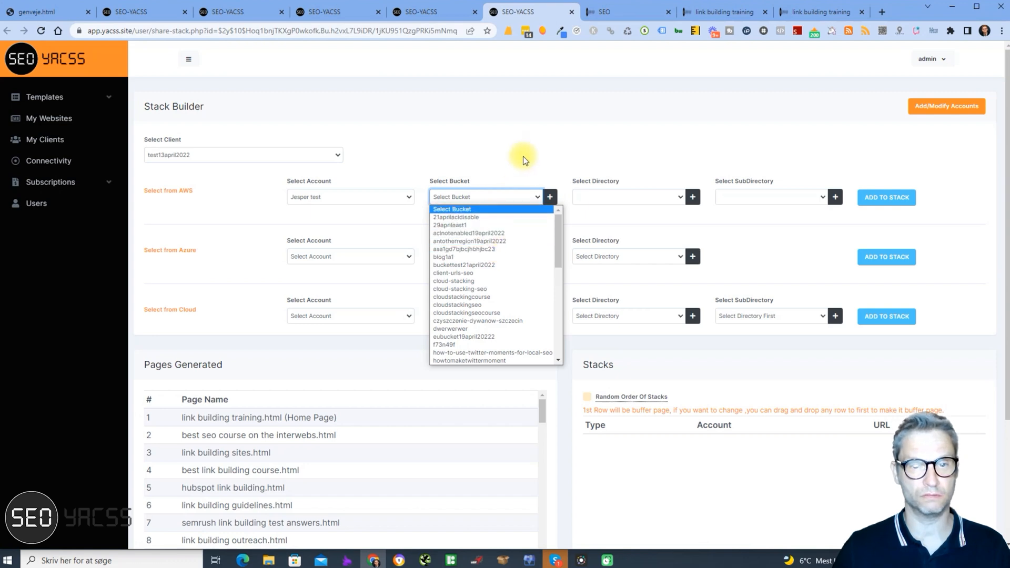
{"action": "scroll", "coordinate": [507, 235], "scroll_direction": "down", "scroll_amount": 5}
{"action": "scroll", "coordinate": [507, 235], "scroll_direction": "up", "scroll_amount": 1}
{"action": "scroll", "coordinate": [501, 352], "scroll_direction": "up", "scroll_amount": 3}
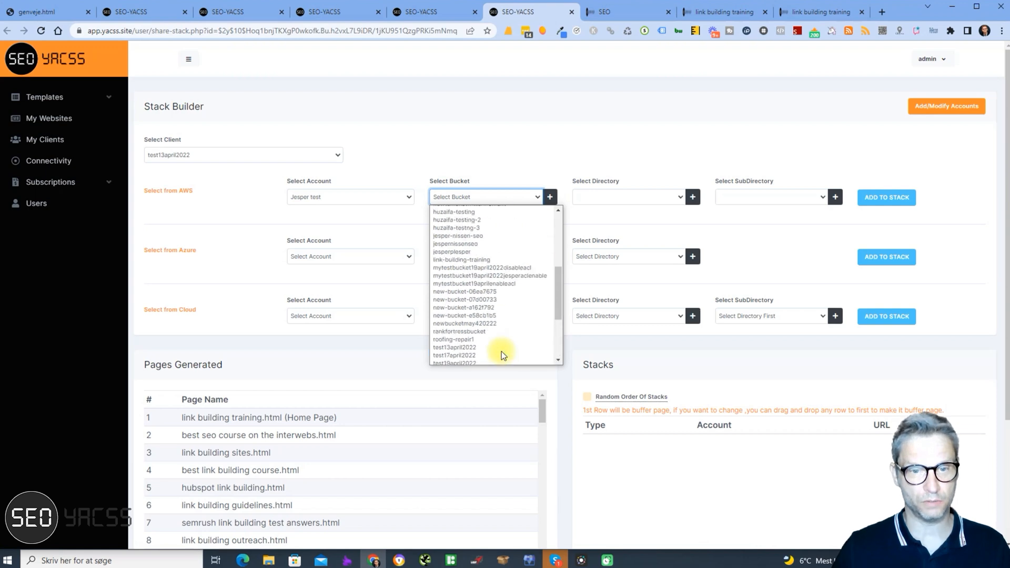
{"action": "left_click", "coordinate": [495, 325]}
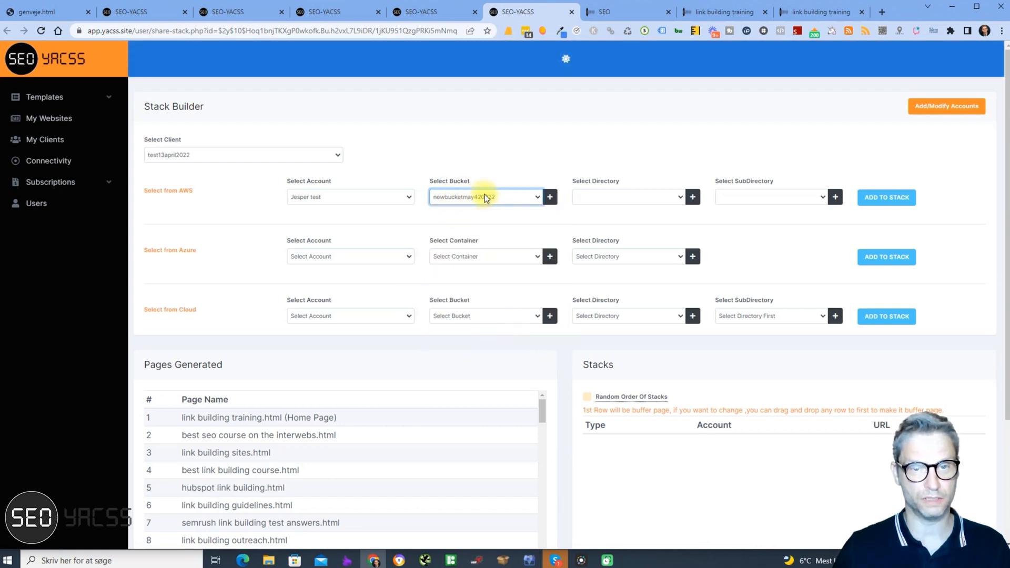
Create the AWS directory "seo" in the selected bucket and add it to the stack
{"action": "left_click", "coordinate": [652, 197]}
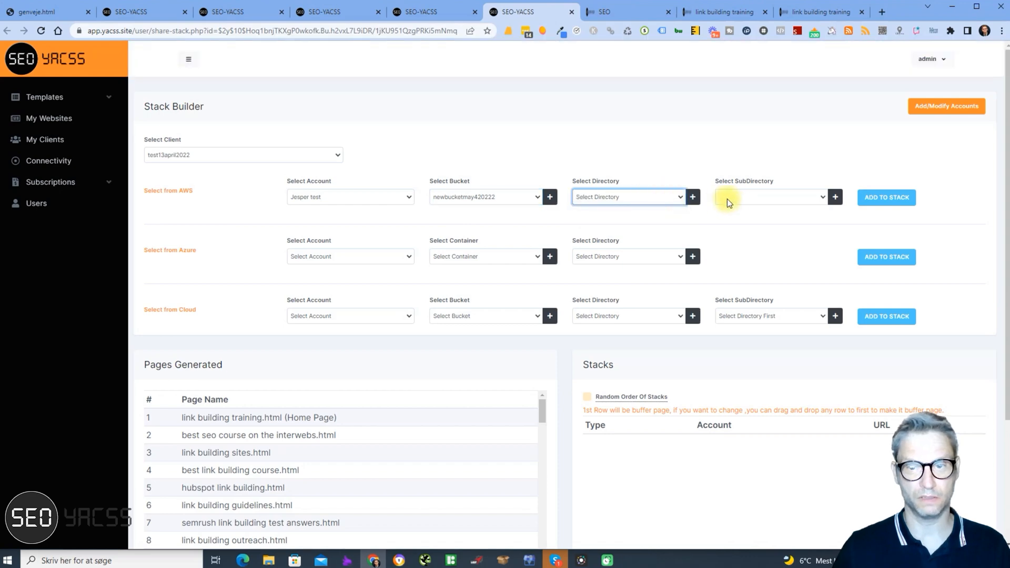
{"action": "left_click", "coordinate": [693, 197]}
{"action": "left_click", "coordinate": [416, 319]}
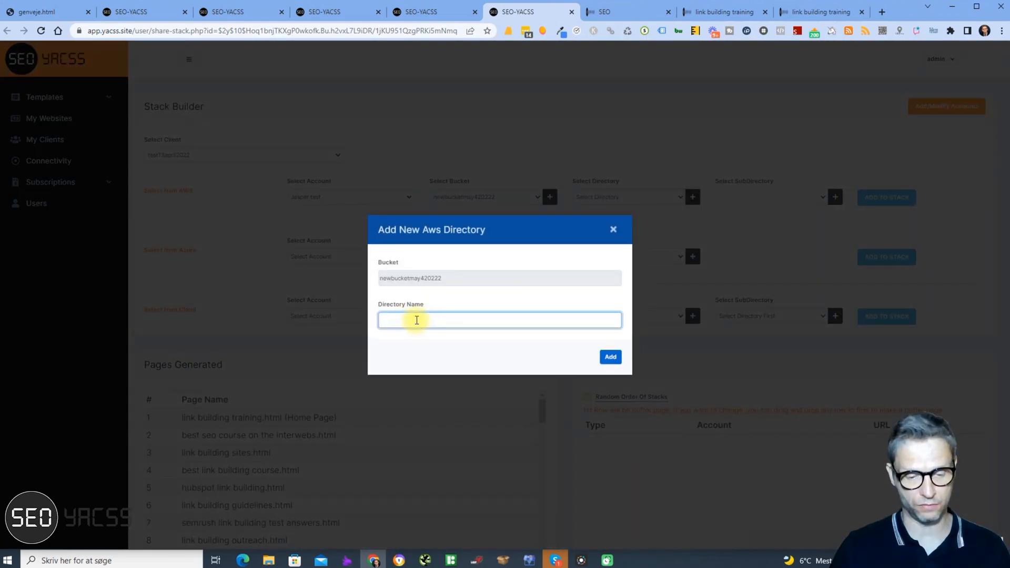
{"action": "left_click", "coordinate": [610, 358]}
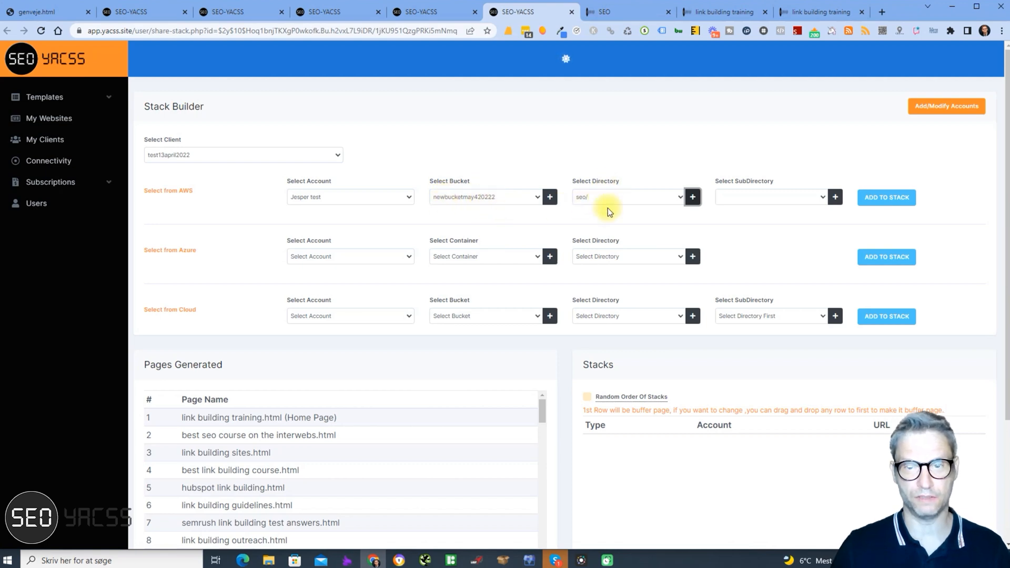
{"action": "left_click", "coordinate": [902, 200]}
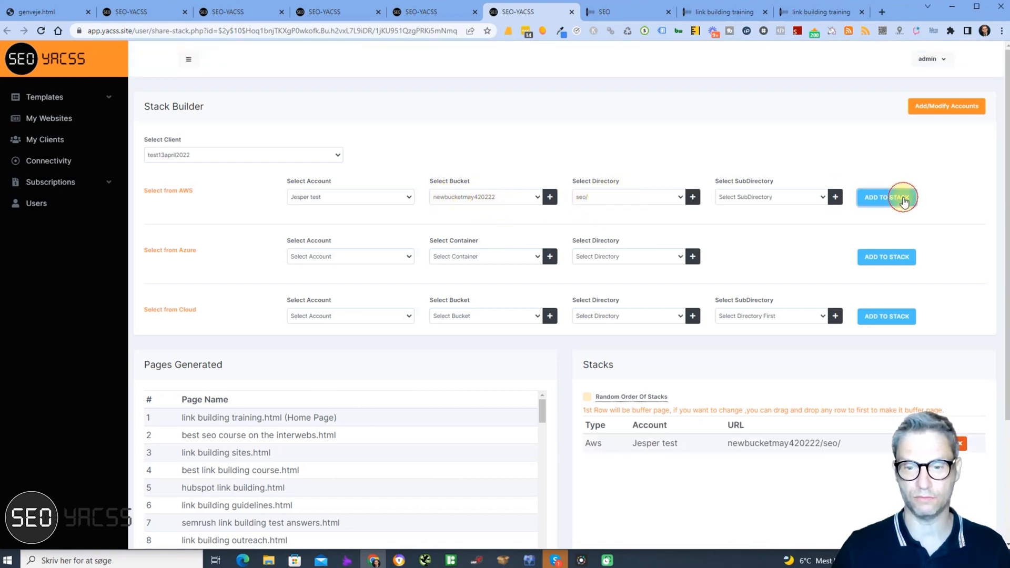
{"action": "scroll", "coordinate": [884, 231], "scroll_direction": "down", "scroll_amount": 2}
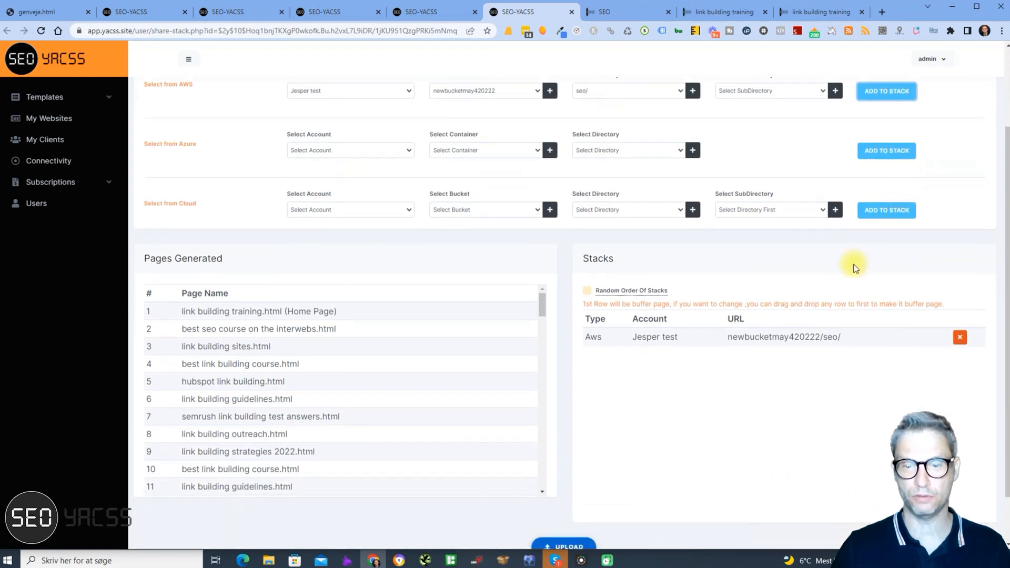
{"action": "left_click_drag", "start_coordinate": [845, 341], "coordinate": [778, 338]}
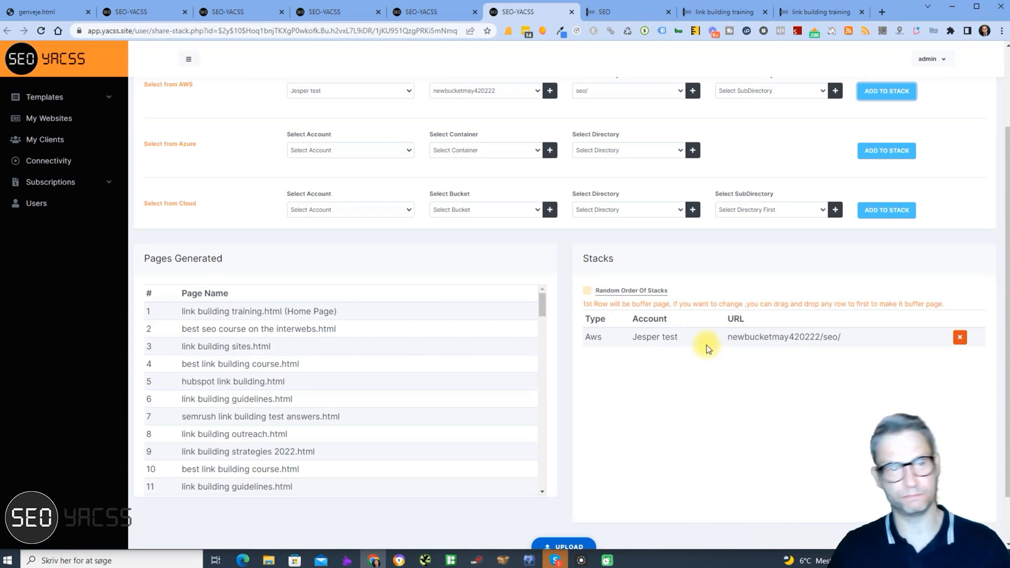
Create a second AWS directory "seo-optimization" in the same bucket, select it and add it to the stack
{"action": "scroll", "coordinate": [706, 345], "scroll_direction": "up", "scroll_amount": 1}
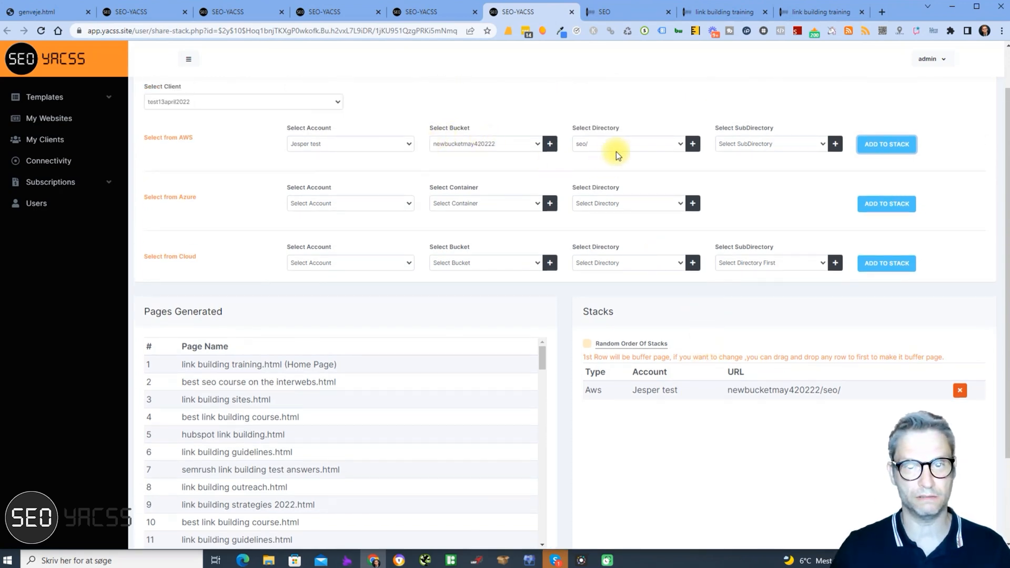
{"action": "left_click", "coordinate": [693, 144]}
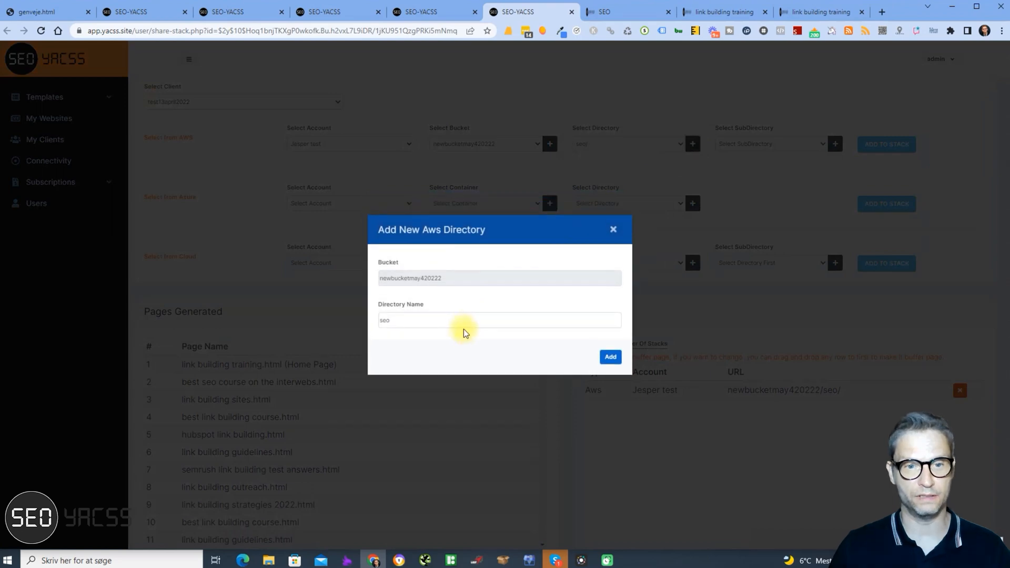
{"action": "left_click", "coordinate": [469, 321]}
{"action": "type", "text": "-optimization"}
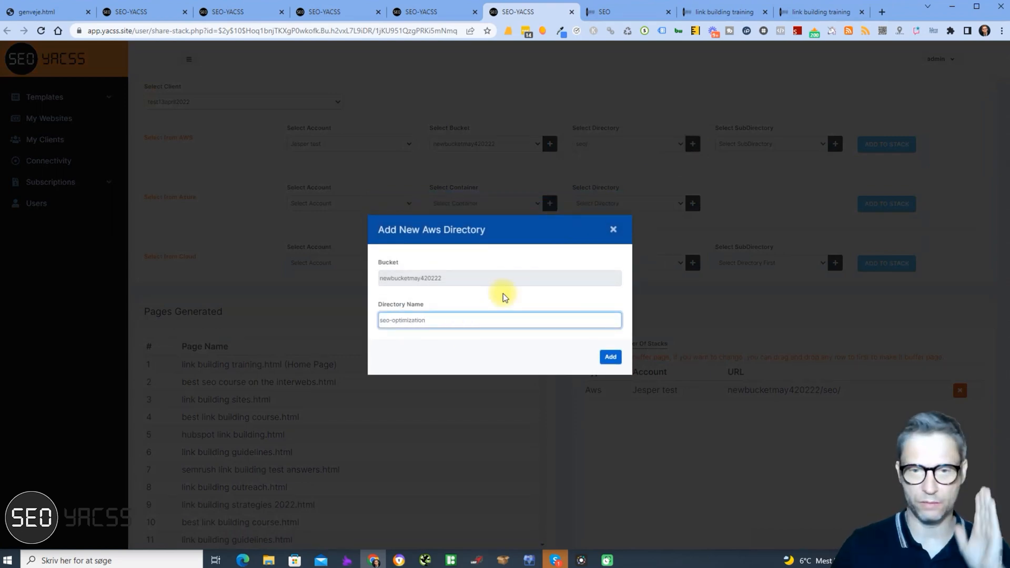
{"action": "left_click", "coordinate": [610, 359]}
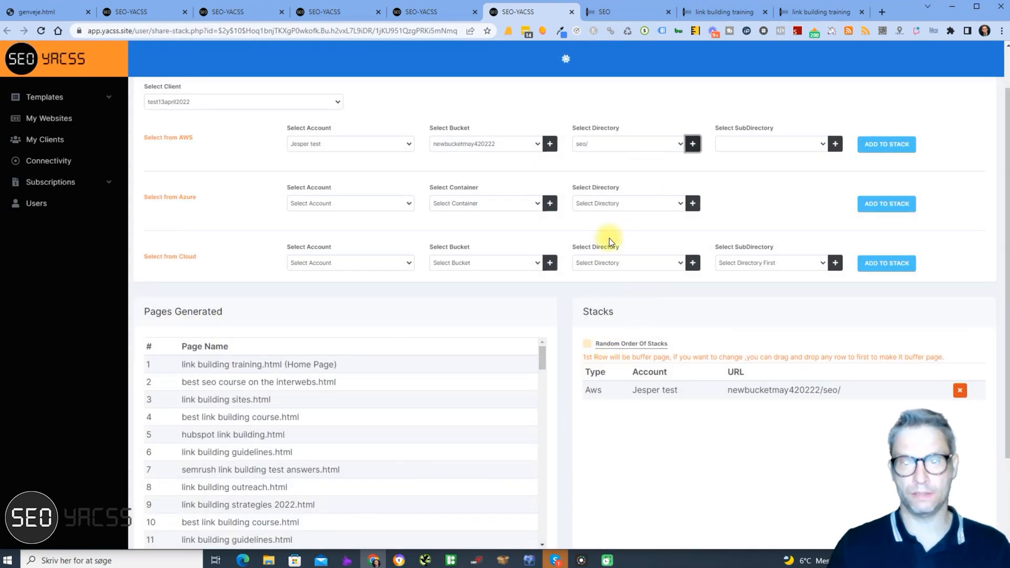
{"action": "left_click", "coordinate": [667, 142]}
{"action": "left_click", "coordinate": [656, 171]}
{"action": "left_click", "coordinate": [889, 148]}
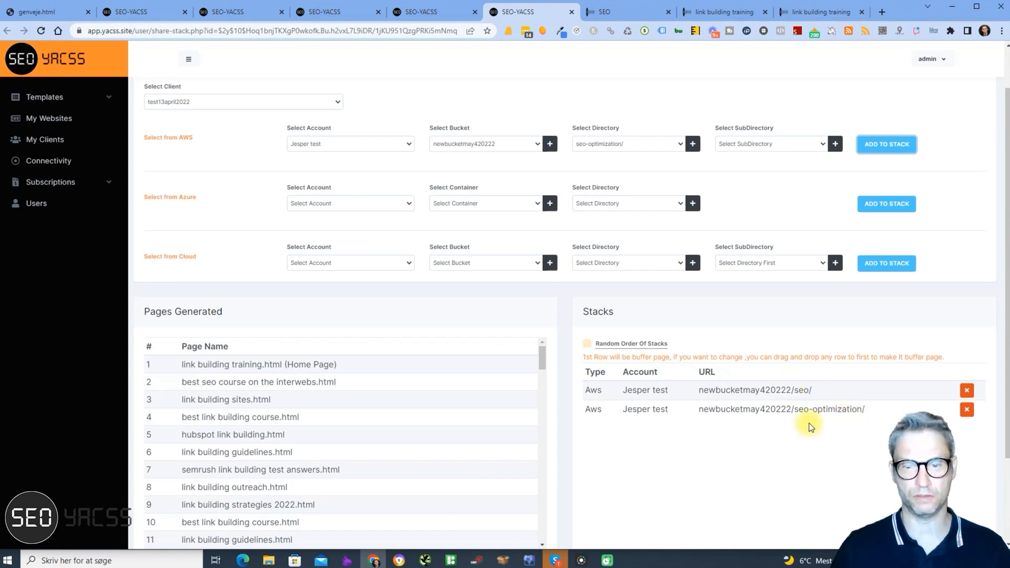
Switch to the first client in the list and select its Azure account with the container blgo
{"action": "left_click", "coordinate": [371, 202]}
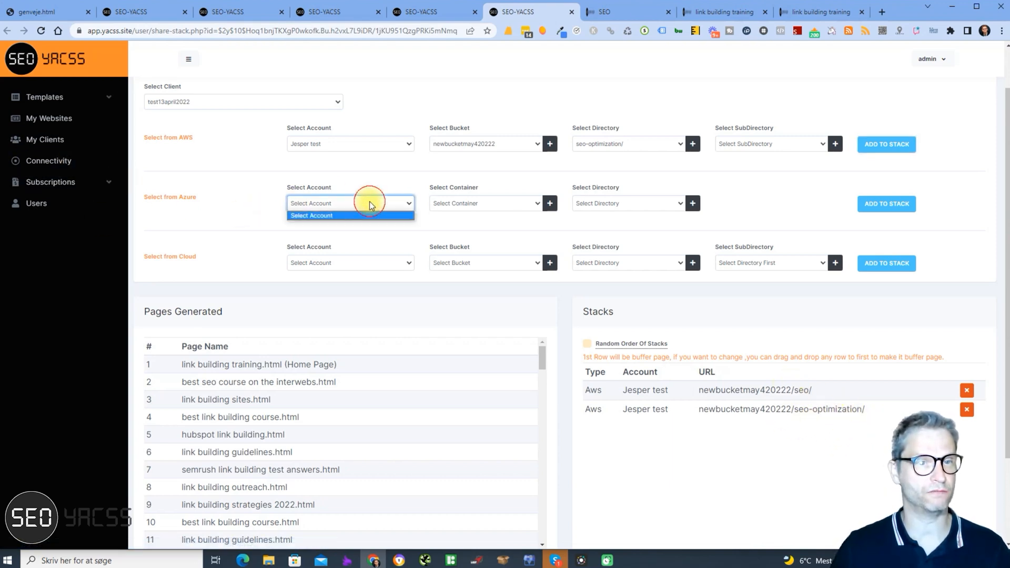
{"action": "left_click", "coordinate": [210, 102]}
{"action": "left_click", "coordinate": [210, 122]}
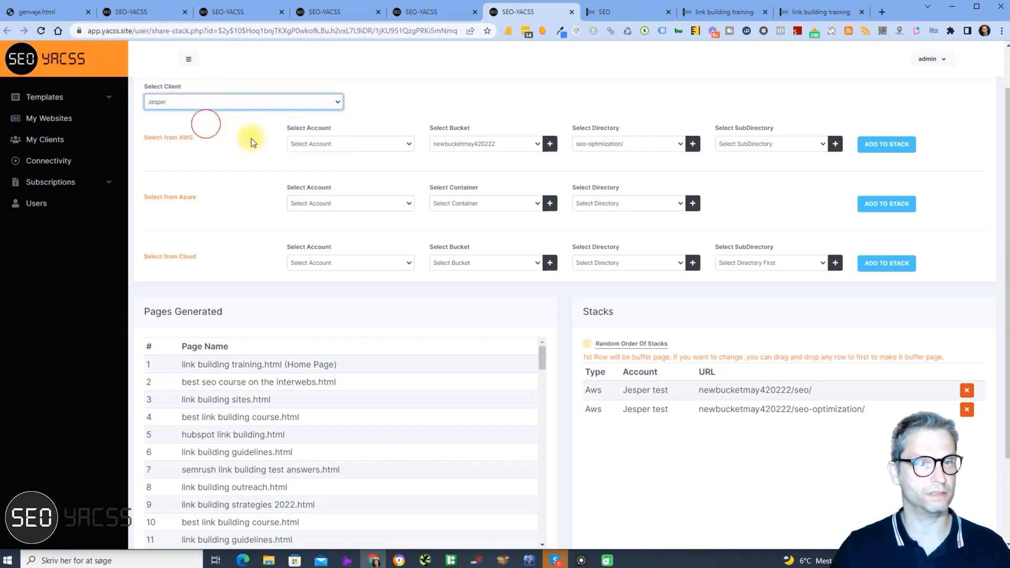
{"action": "left_click", "coordinate": [319, 203]}
{"action": "left_click", "coordinate": [318, 226]}
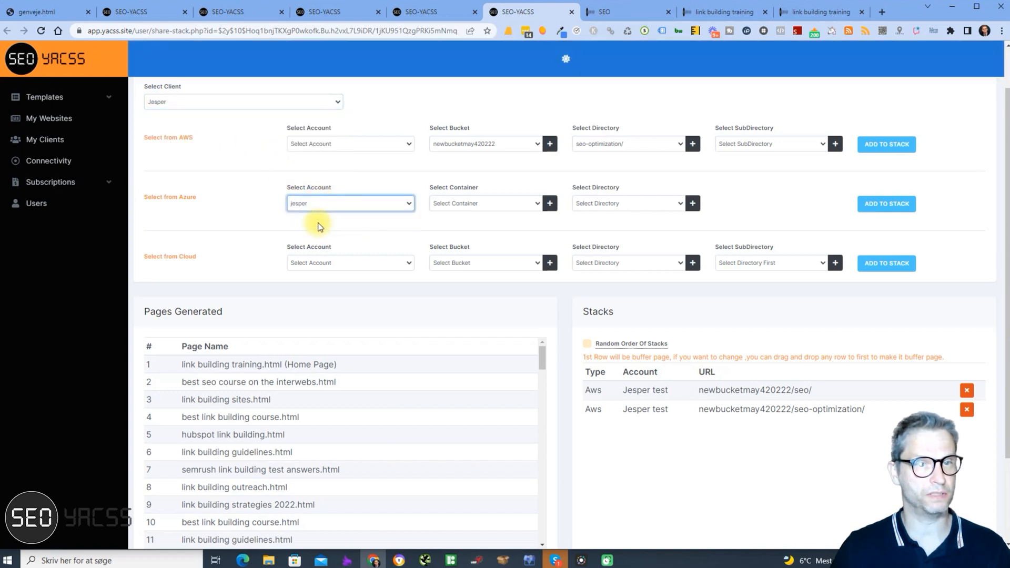
{"action": "left_click", "coordinate": [506, 204]}
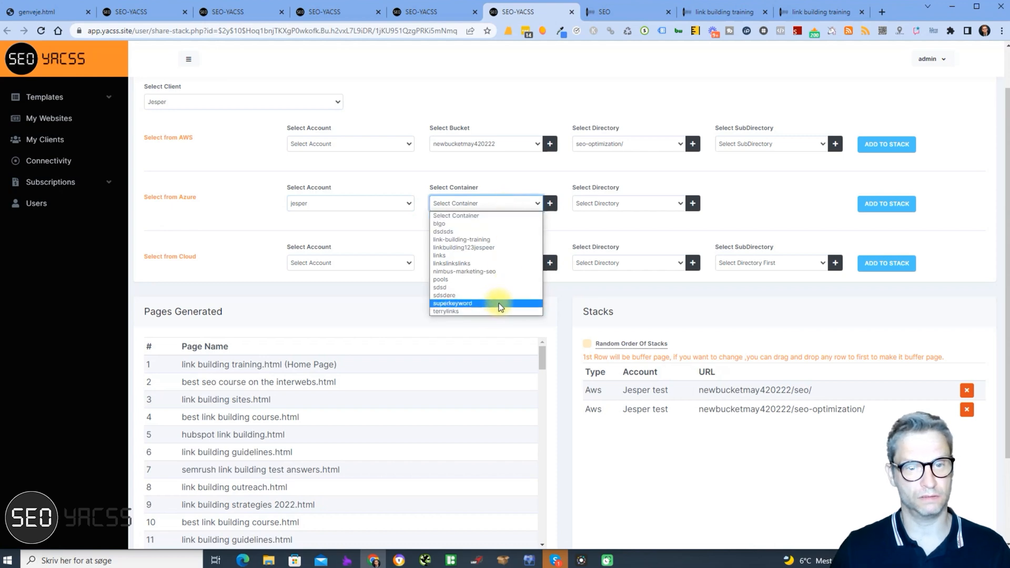
{"action": "left_click", "coordinate": [449, 223]}
Create the Azure directory "seo" in the blgo container
{"action": "left_click", "coordinate": [642, 205]}
{"action": "left_click", "coordinate": [640, 204]}
{"action": "left_click", "coordinate": [640, 203]}
{"action": "left_click", "coordinate": [719, 202]}
{"action": "left_click", "coordinate": [683, 203]}
{"action": "left_click", "coordinate": [691, 205]}
{"action": "left_click", "coordinate": [482, 340]}
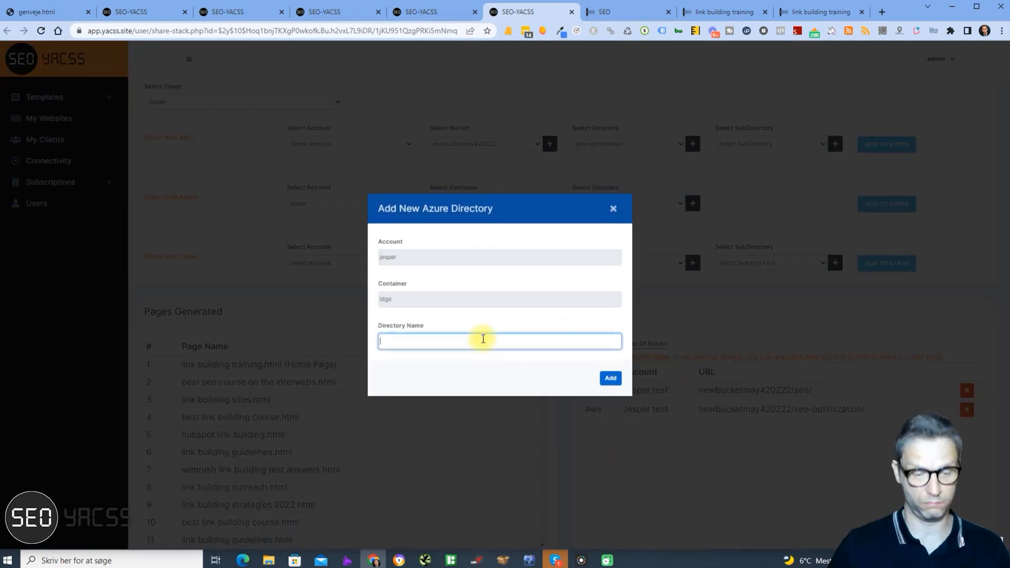
{"action": "left_click", "coordinate": [611, 378]}
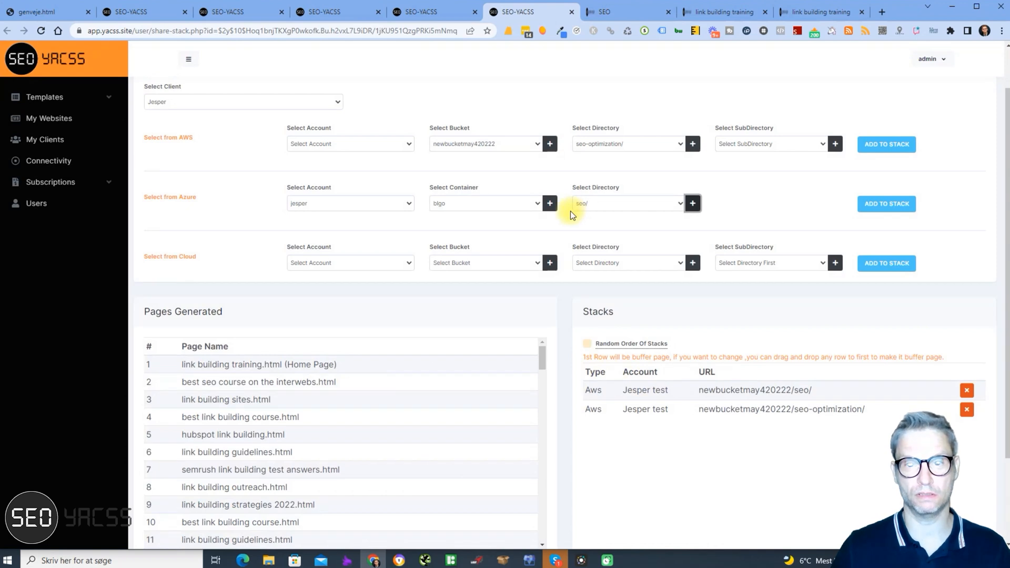
Add the Azure directory blgo/seo to the stack and select the account for Google Cloud
{"action": "left_click", "coordinate": [892, 206]}
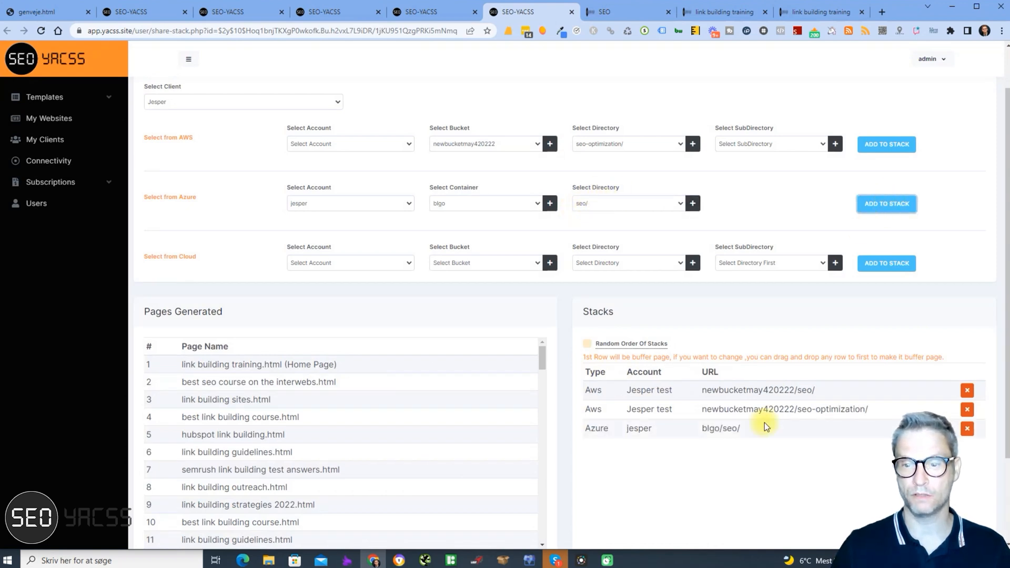
{"action": "left_click", "coordinate": [308, 263]}
{"action": "left_click", "coordinate": [330, 283]}
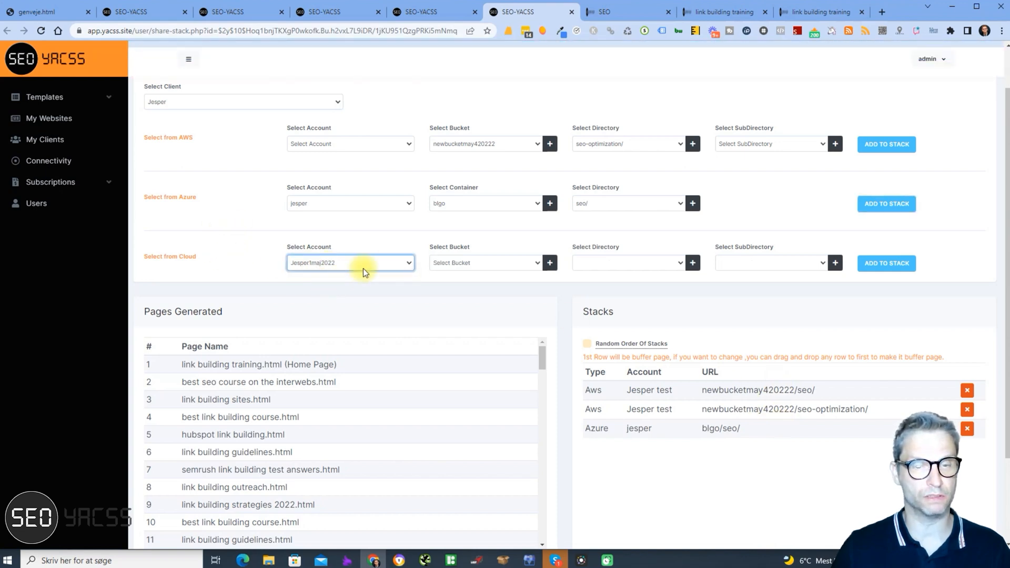
Select the Google Cloud bucket 29april2022 and look through its directories
{"action": "left_click", "coordinate": [529, 265]}
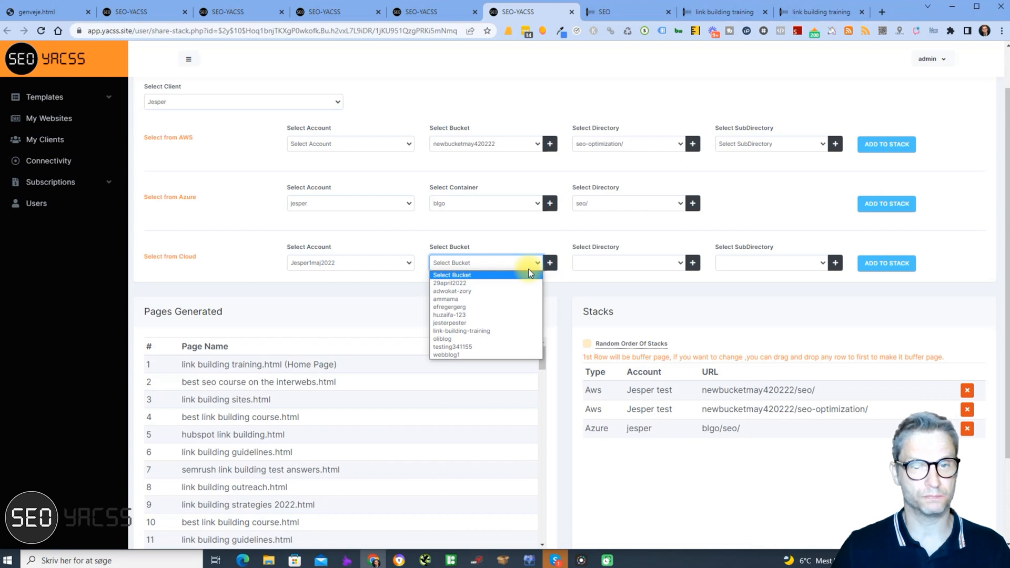
{"action": "left_click", "coordinate": [475, 283]}
{"action": "left_click", "coordinate": [655, 264]}
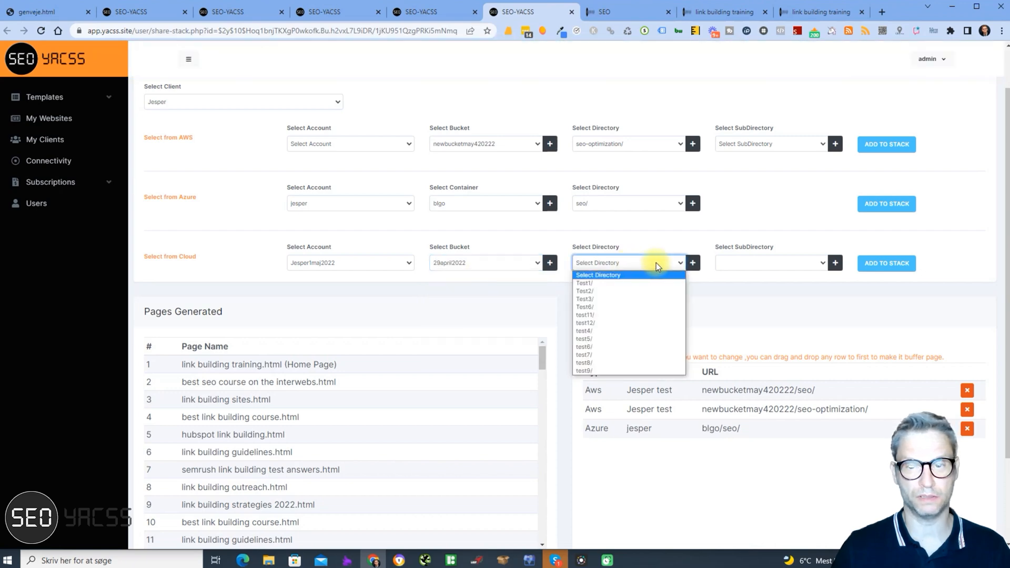
{"action": "left_click", "coordinate": [505, 262]}
Try the name "seo" for a new Google Cloud bucket, and create the bucket as "seo_optimization" instead
{"action": "left_click", "coordinate": [554, 266]}
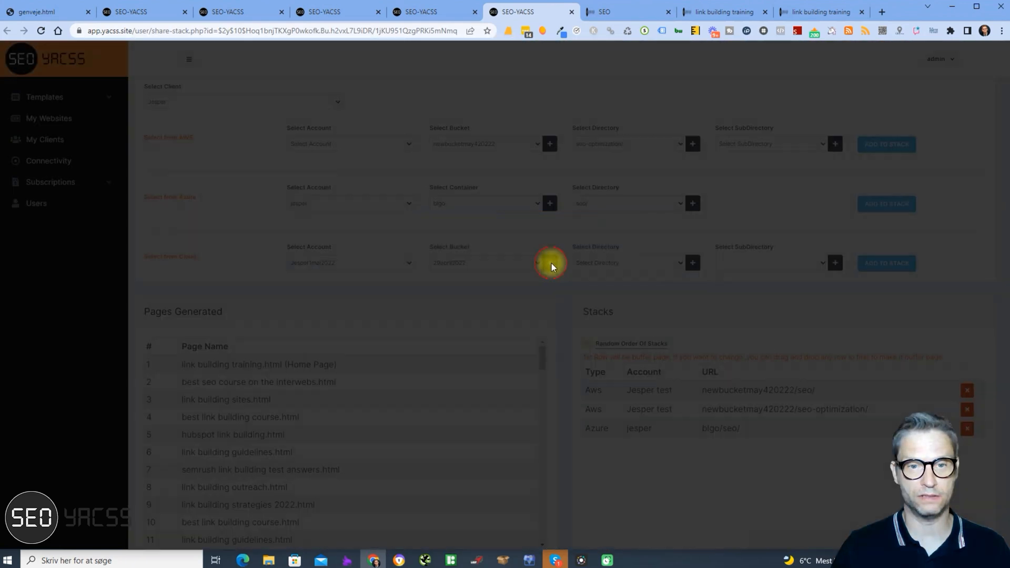
{"action": "left_click", "coordinate": [488, 309]}
{"action": "type", "text": "seo"}
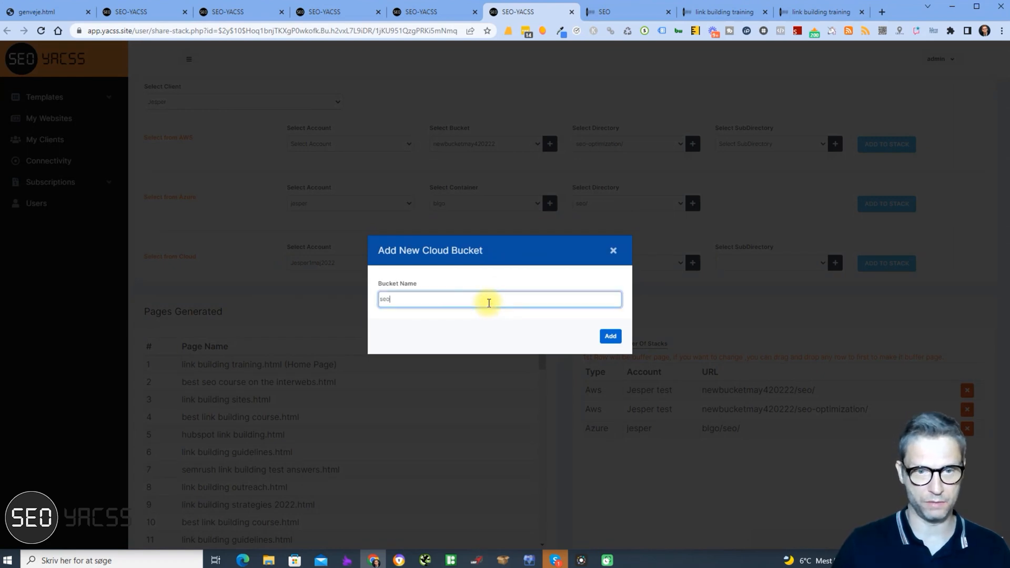
{"action": "left_click", "coordinate": [606, 336]}
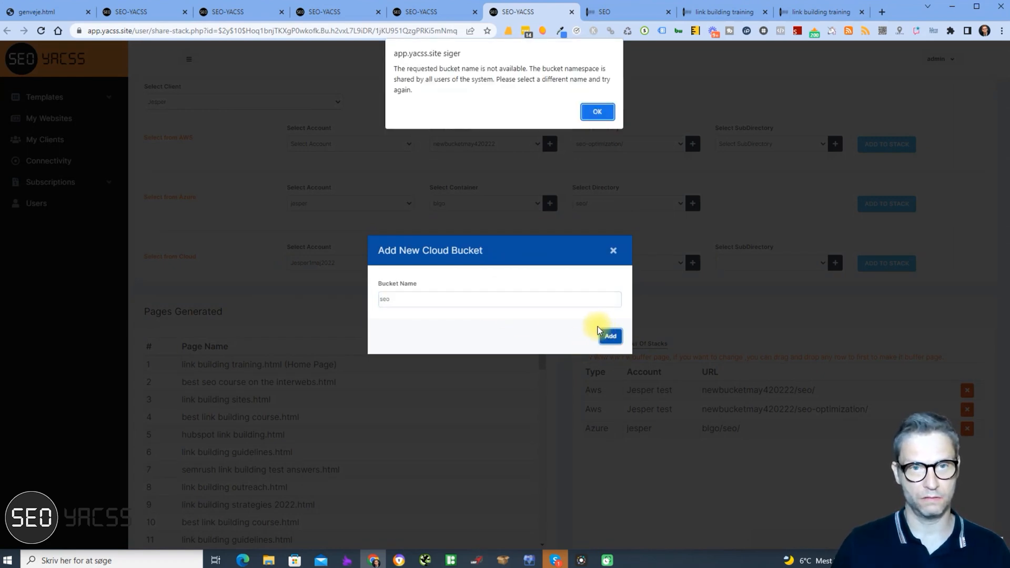
{"action": "left_click", "coordinate": [598, 107]}
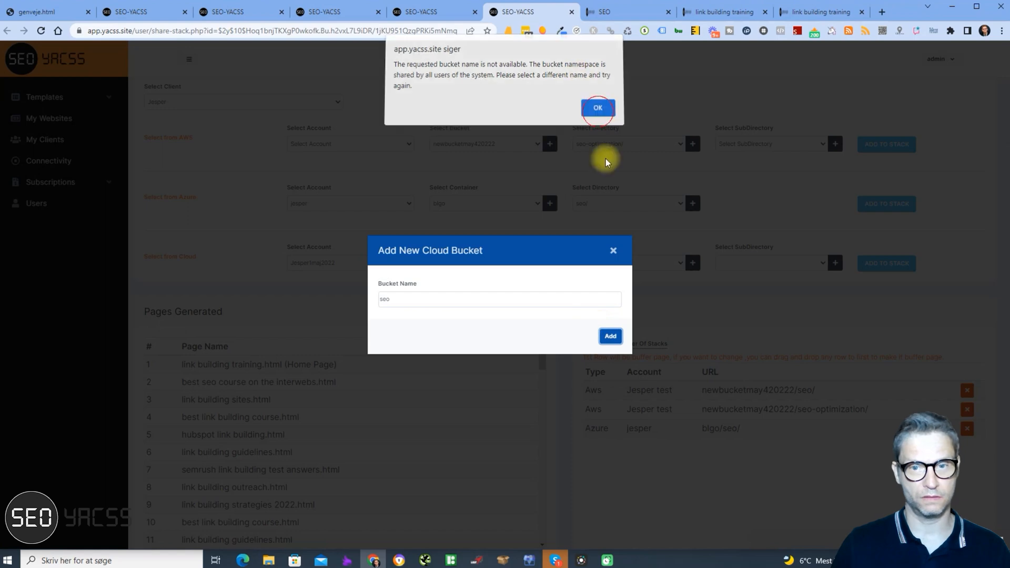
{"action": "left_click", "coordinate": [402, 300]}
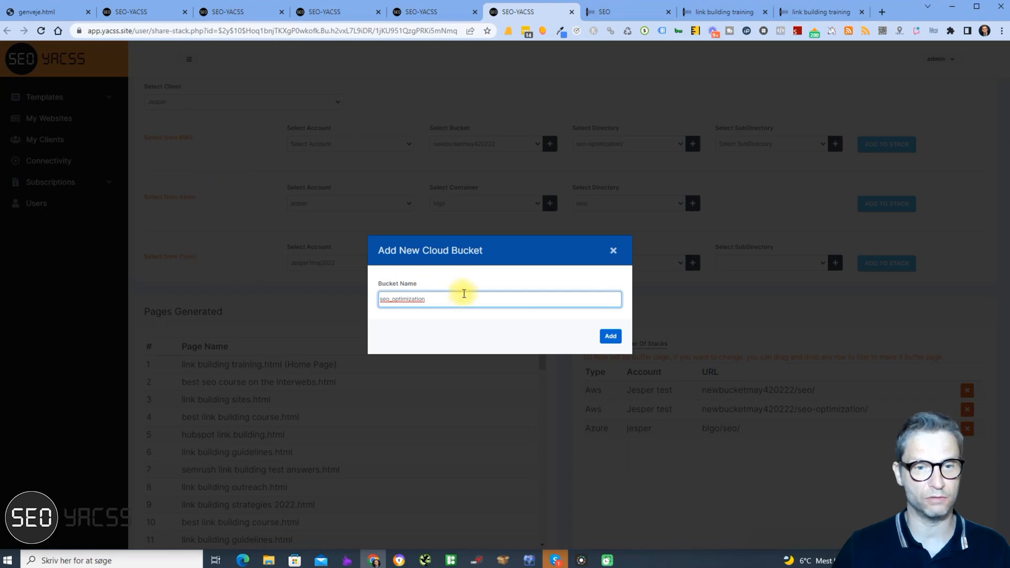
{"action": "left_click", "coordinate": [611, 336]}
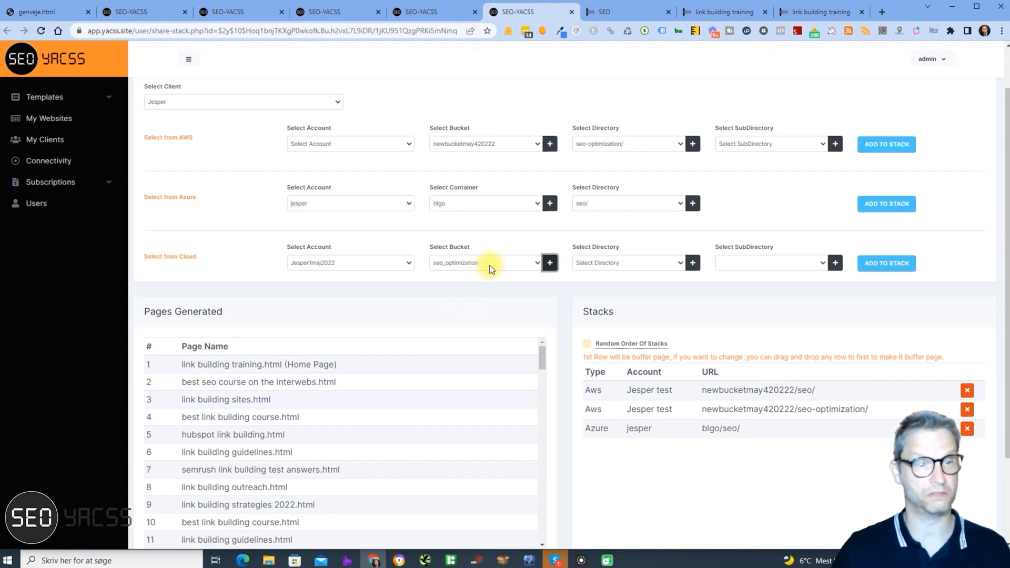
Create the directory "seo" in the seo_optimization bucket and add it to the stack
{"action": "left_click", "coordinate": [655, 268]}
{"action": "left_click", "coordinate": [695, 262]}
{"action": "left_click", "coordinate": [693, 261]}
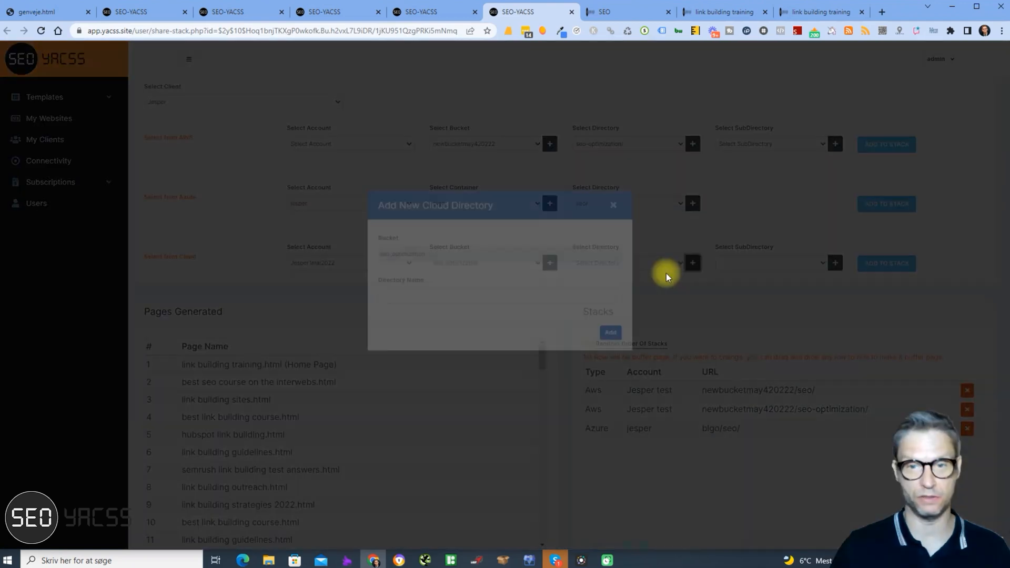
{"action": "left_click", "coordinate": [496, 319]}
{"action": "type", "text": "seo"}
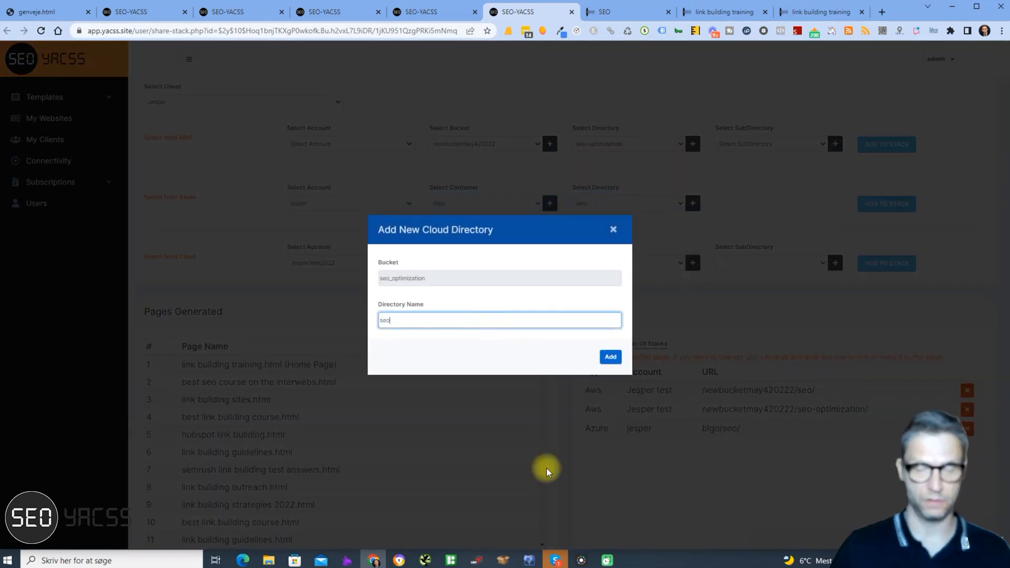
{"action": "left_click", "coordinate": [610, 357]}
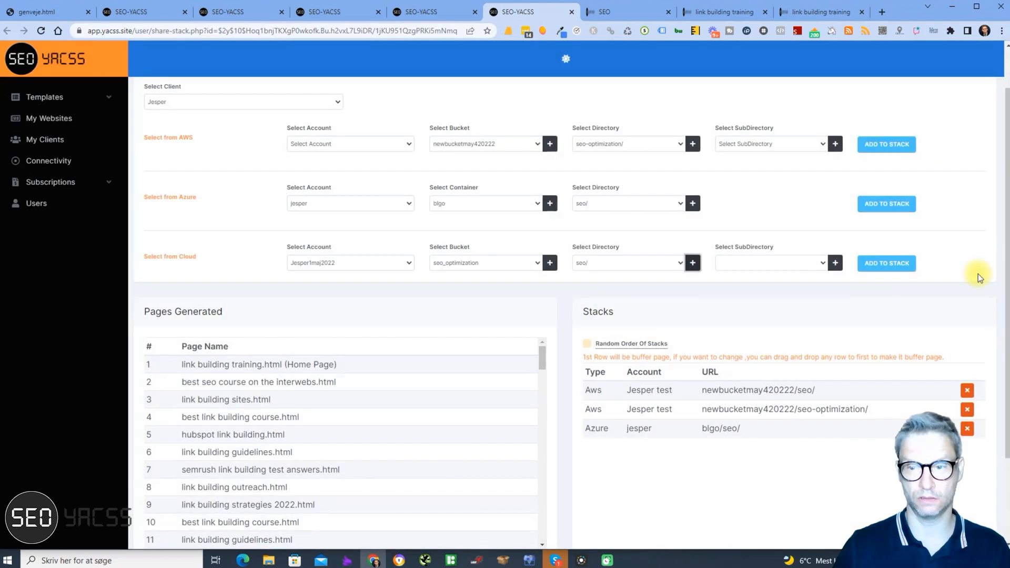
{"action": "left_click", "coordinate": [897, 263]}
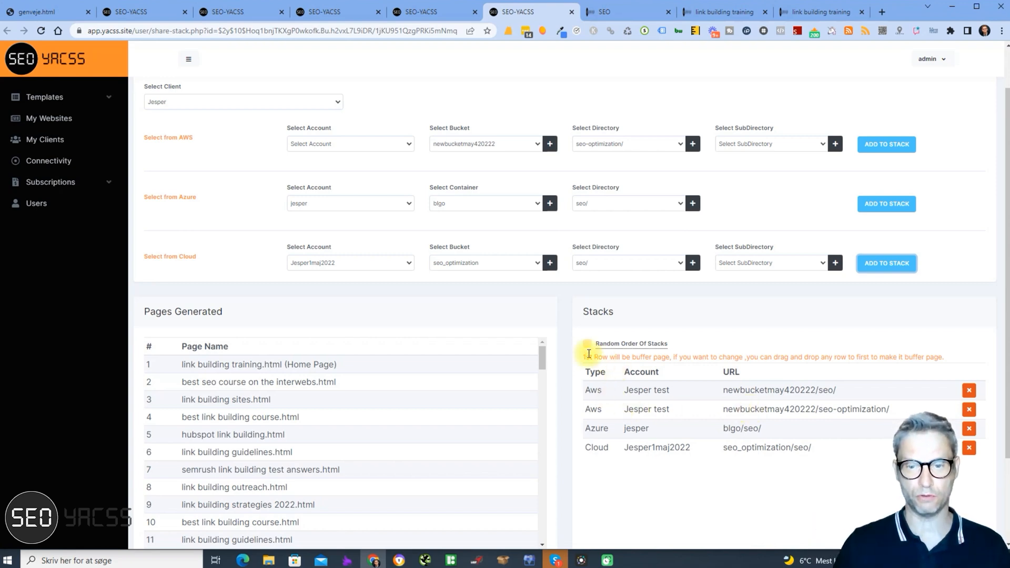
Move the Azure row to first place in the stack as buffer page and back below the first AWS row
{"action": "left_click_drag", "start_coordinate": [590, 356], "coordinate": [744, 355]}
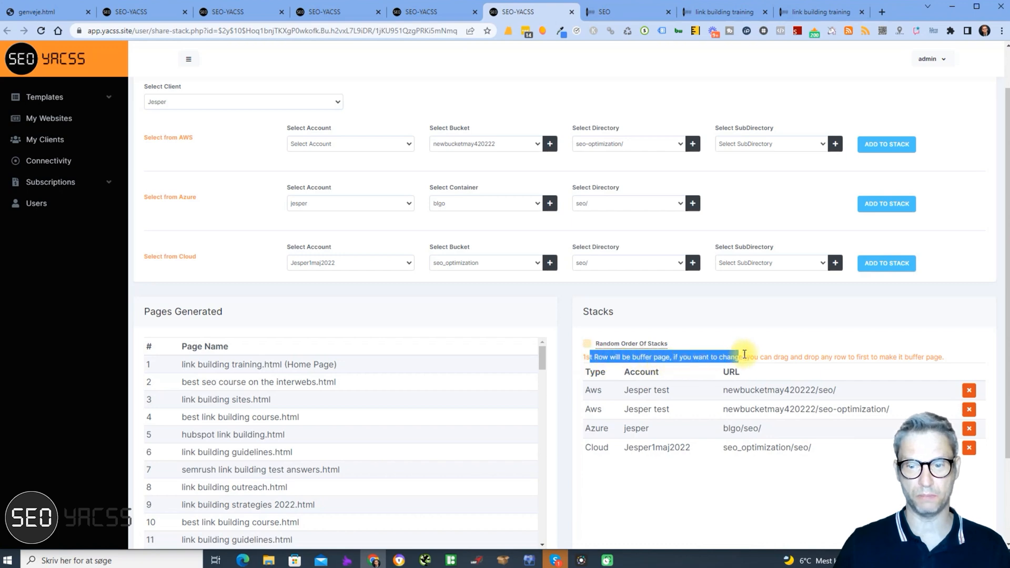
{"action": "left_click", "coordinate": [820, 356]}
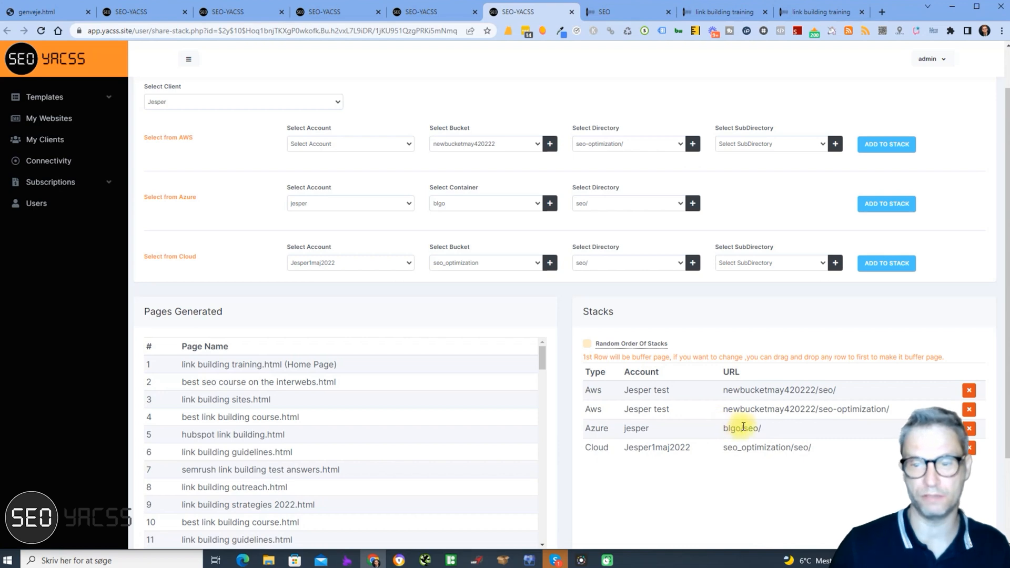
{"action": "left_click_drag", "start_coordinate": [734, 427], "coordinate": [736, 384]}
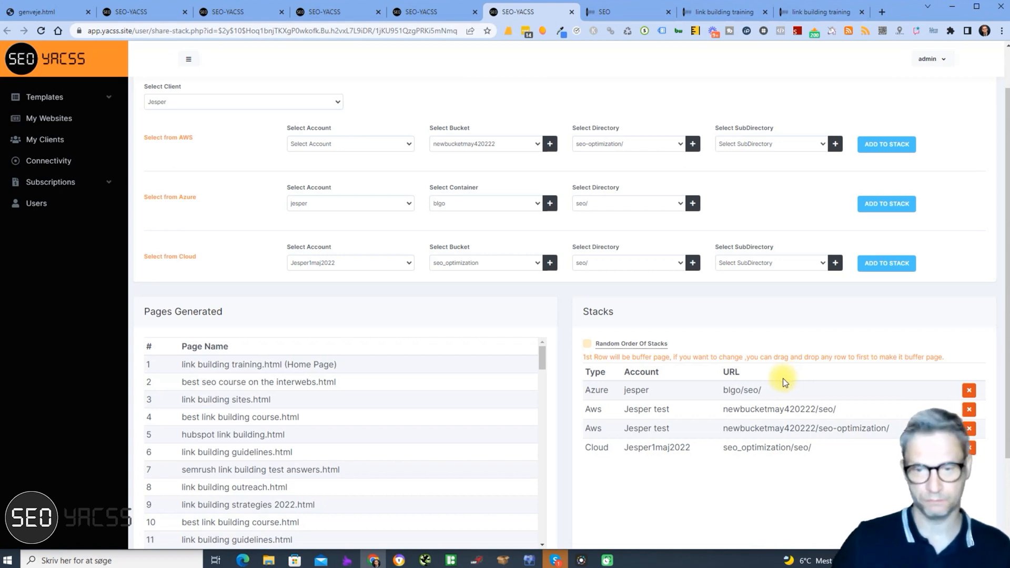
{"action": "left_click_drag", "start_coordinate": [730, 392], "coordinate": [728, 408]}
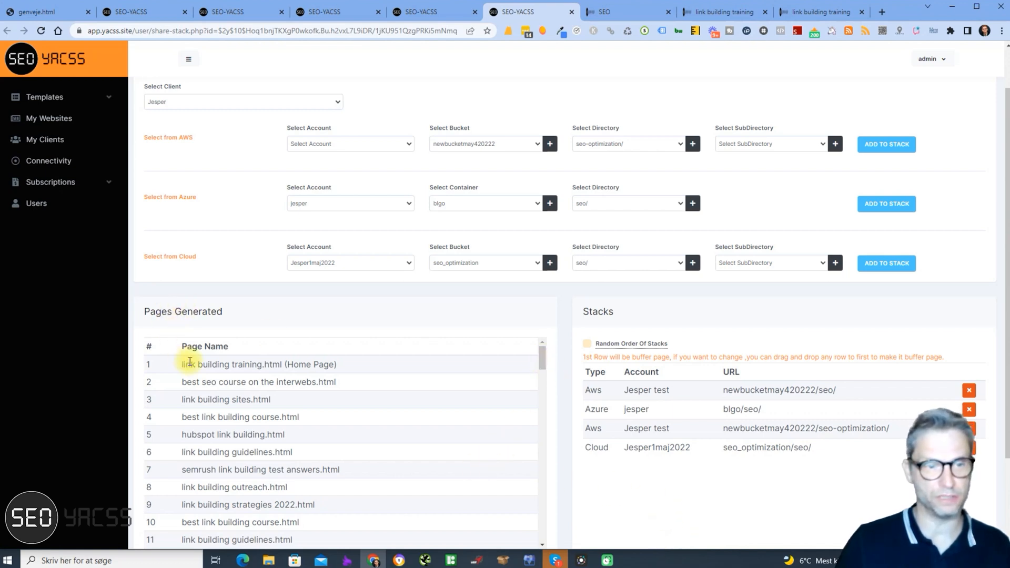
Examine the full list of generated pages beside the stack
{"action": "left_click_drag", "start_coordinate": [147, 309], "coordinate": [228, 311]}
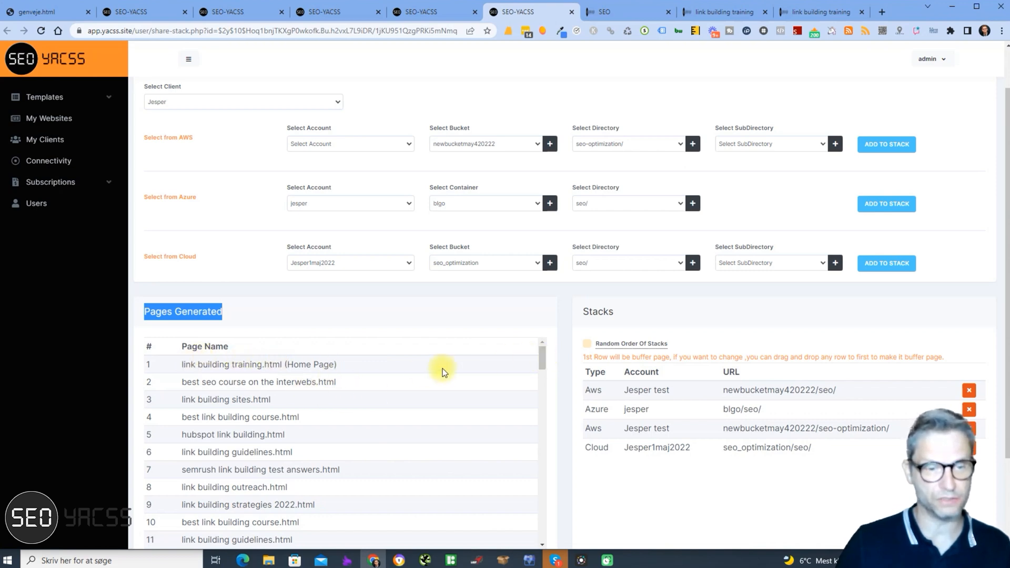
{"action": "scroll", "coordinate": [345, 381], "scroll_direction": "down", "scroll_amount": 20}
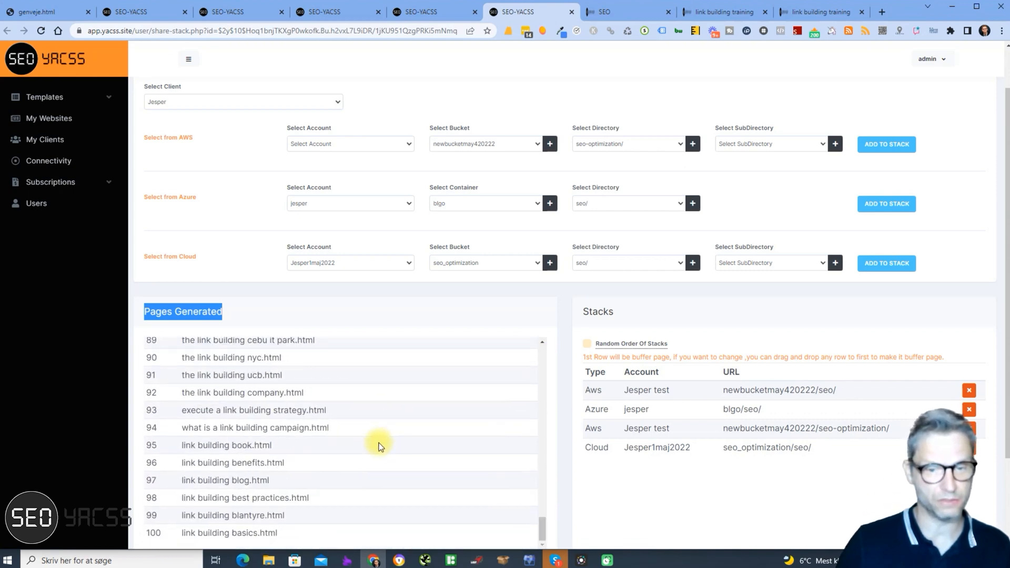
{"action": "scroll", "coordinate": [374, 457], "scroll_direction": "down", "scroll_amount": 1}
{"action": "scroll", "coordinate": [363, 489], "scroll_direction": "up", "scroll_amount": 3}
{"action": "scroll", "coordinate": [364, 447], "scroll_direction": "up", "scroll_amount": 20}
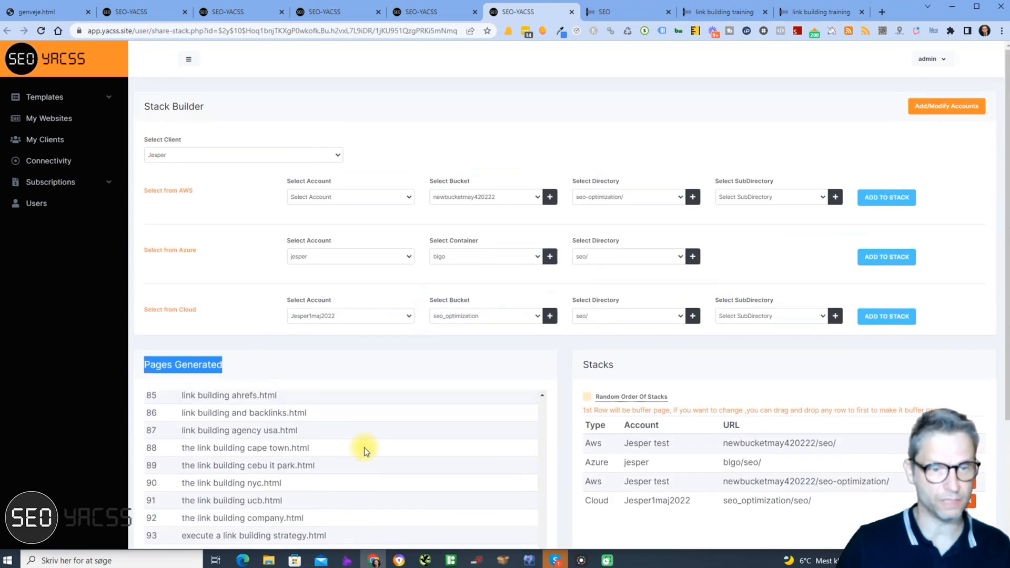
{"action": "scroll", "coordinate": [537, 364], "scroll_direction": "down", "scroll_amount": 2}
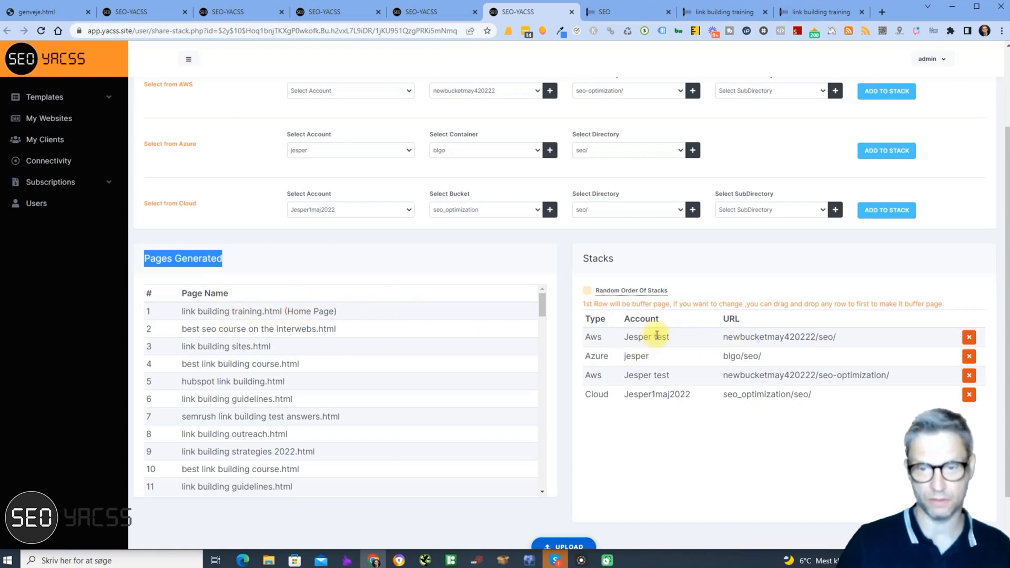
{"action": "left_click", "coordinate": [213, 322]}
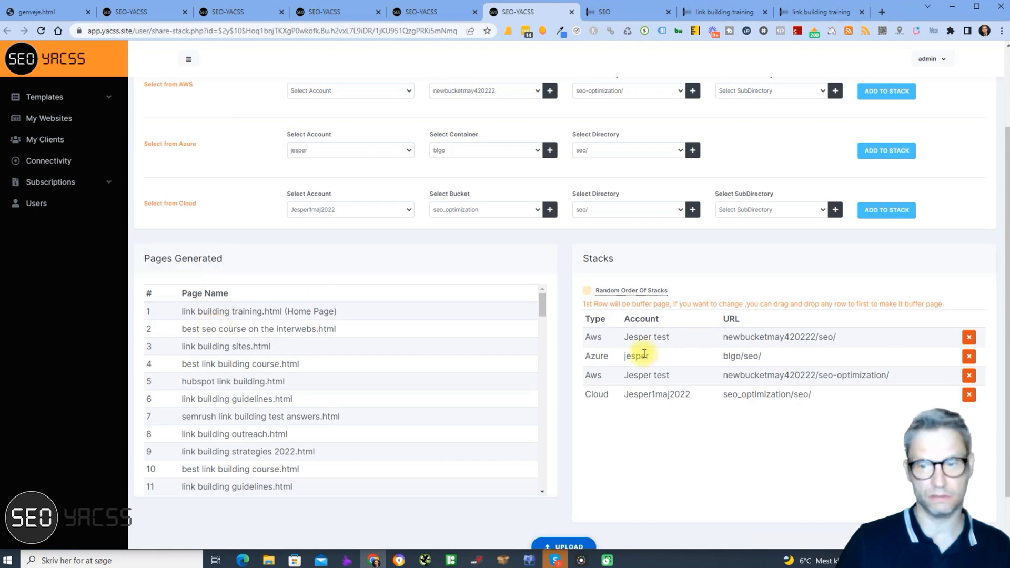
Make the Azure row the first row of the stack and enable Random Order Of Stacks
{"action": "left_click_drag", "start_coordinate": [717, 363], "coordinate": [671, 339]}
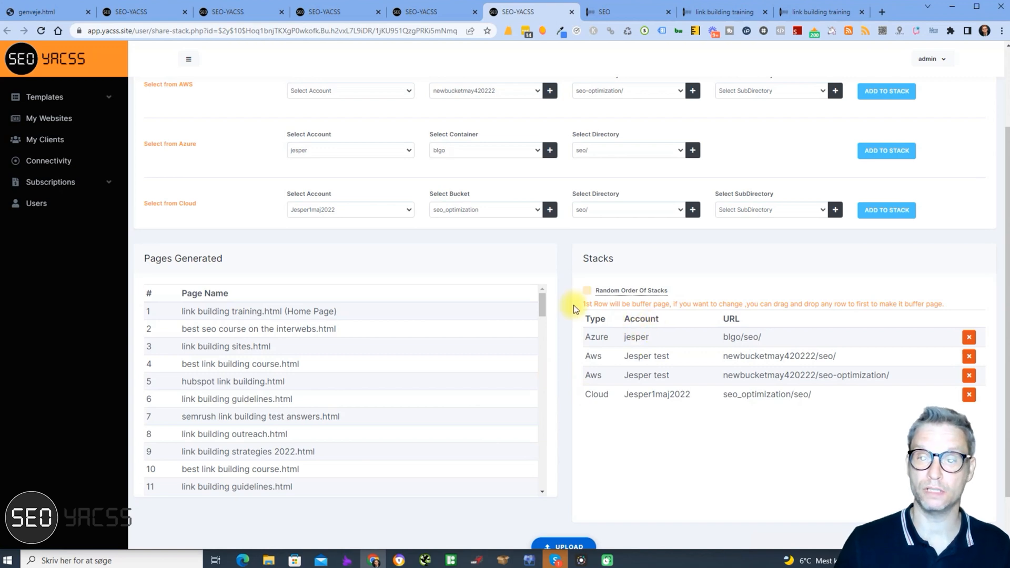
{"action": "left_click", "coordinate": [587, 291]}
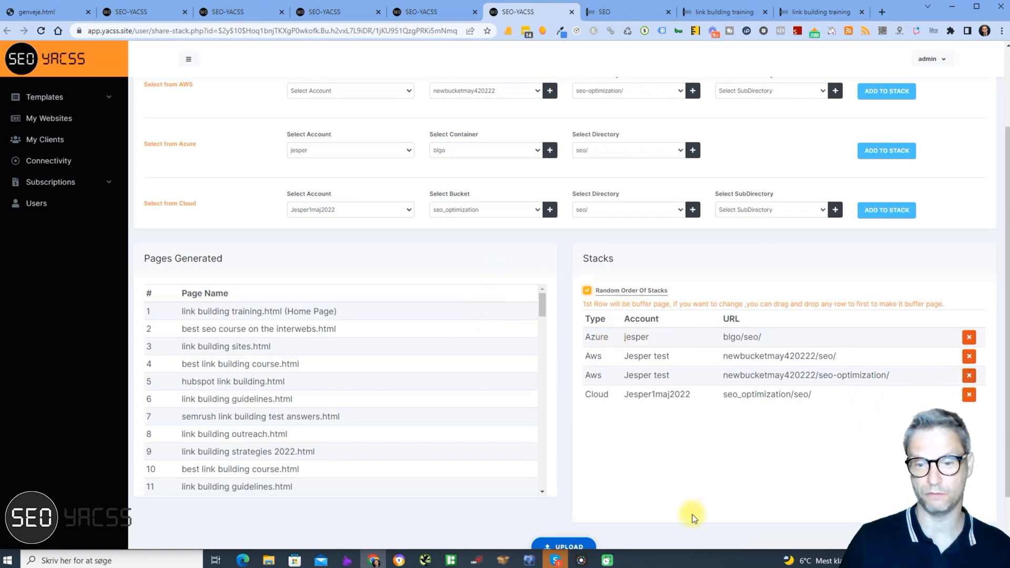
Upload the generated pages to the cloud stack and acknowledge the completed generation
{"action": "scroll", "coordinate": [692, 516], "scroll_direction": "down", "scroll_amount": 1}
{"action": "scroll", "coordinate": [693, 506], "scroll_direction": "up", "scroll_amount": 3}
{"action": "scroll", "coordinate": [698, 503], "scroll_direction": "down", "scroll_amount": 3}
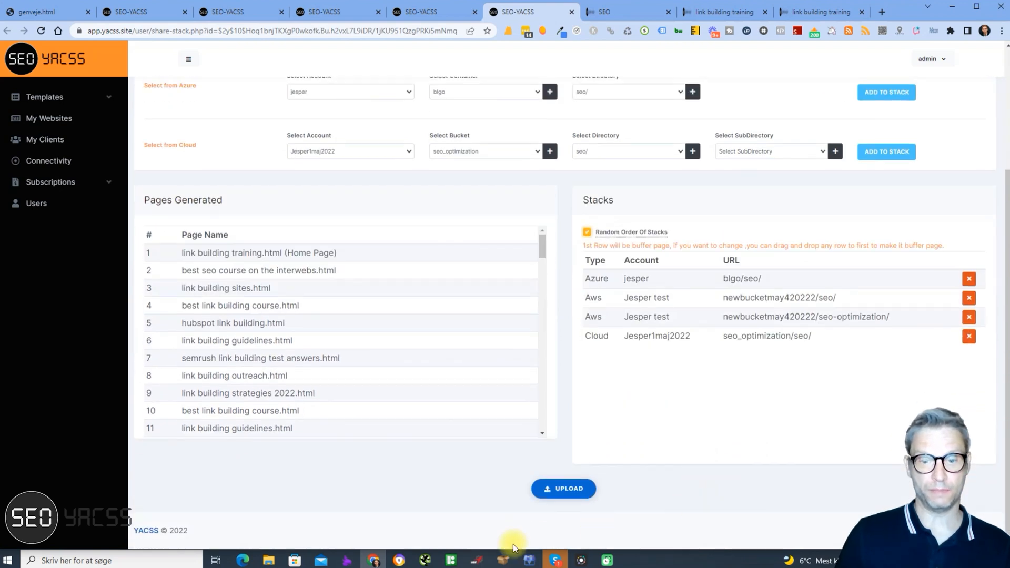
{"action": "left_click", "coordinate": [554, 488]}
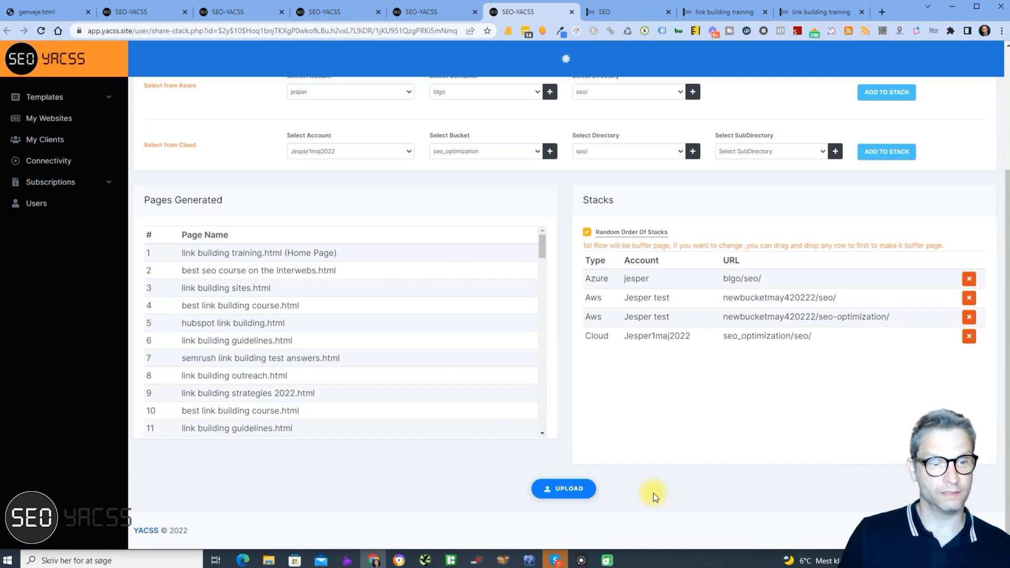
{"action": "scroll", "coordinate": [801, 183], "scroll_direction": "up", "scroll_amount": 3}
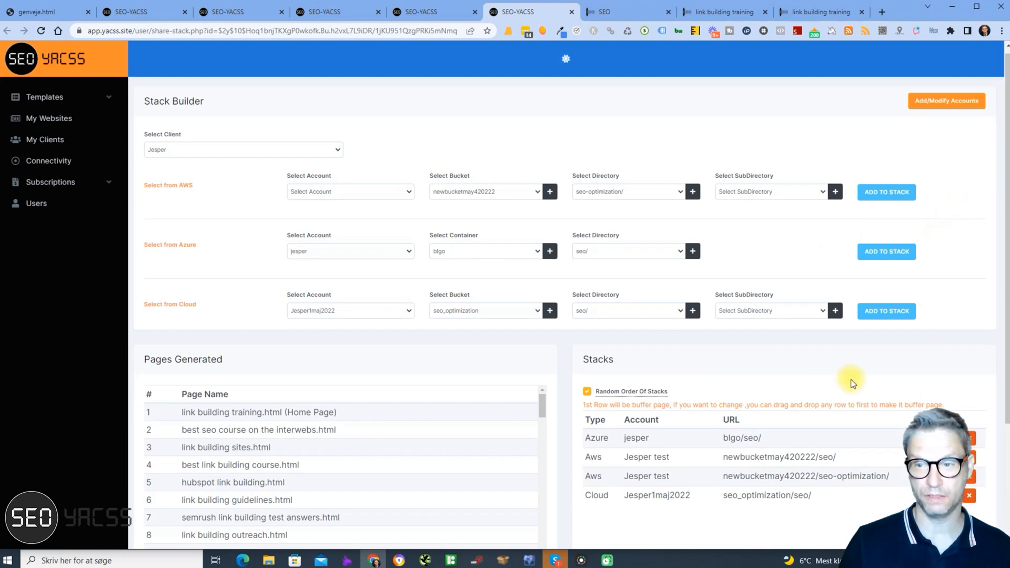
{"action": "scroll", "coordinate": [913, 263], "scroll_direction": "down", "scroll_amount": 2}
{"action": "scroll", "coordinate": [913, 263], "scroll_direction": "up", "scroll_amount": 2}
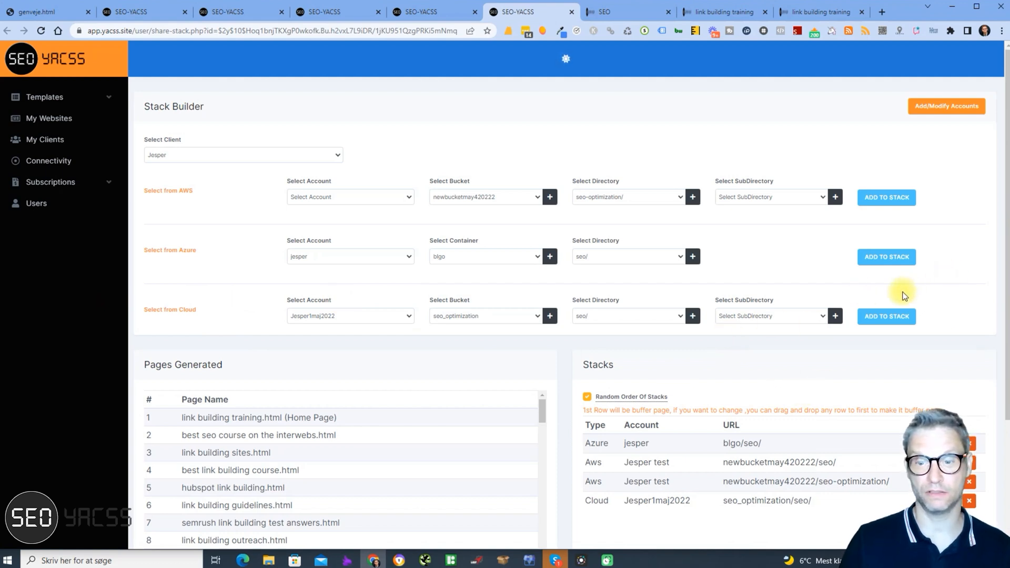
{"action": "scroll", "coordinate": [784, 466], "scroll_direction": "down", "scroll_amount": 3}
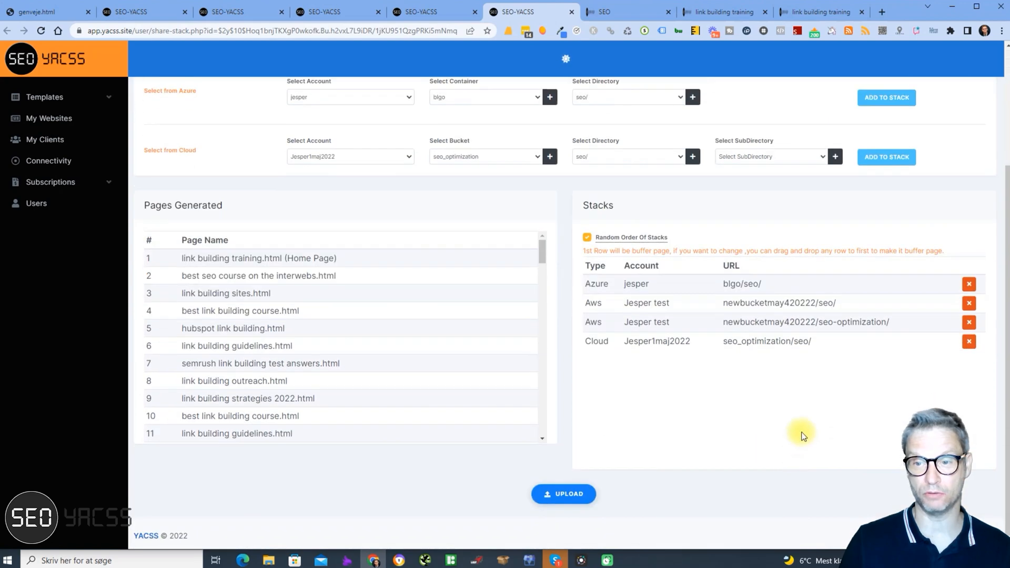
{"action": "scroll", "coordinate": [798, 430], "scroll_direction": "up", "scroll_amount": 2}
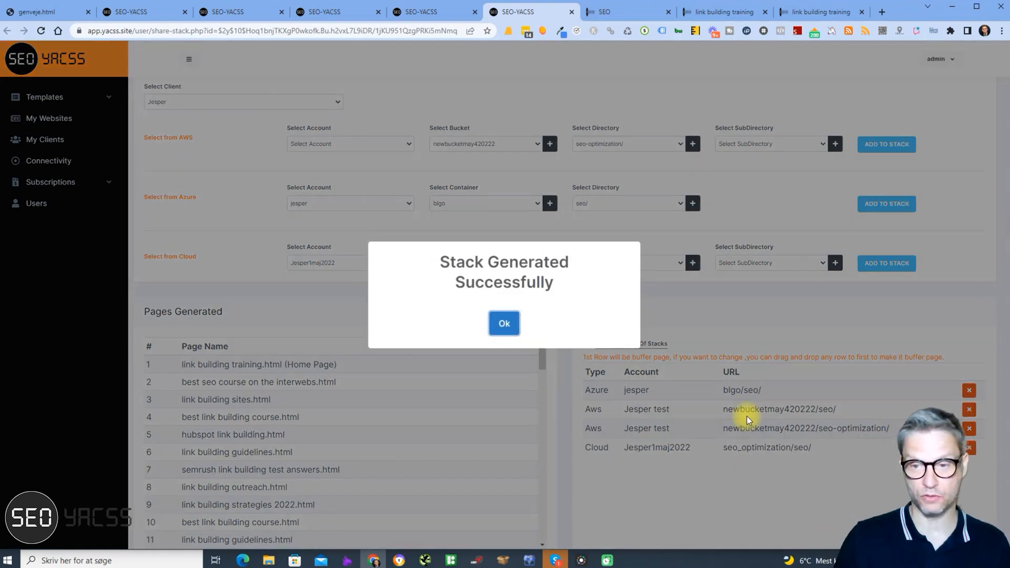
{"action": "left_click", "coordinate": [501, 327]}
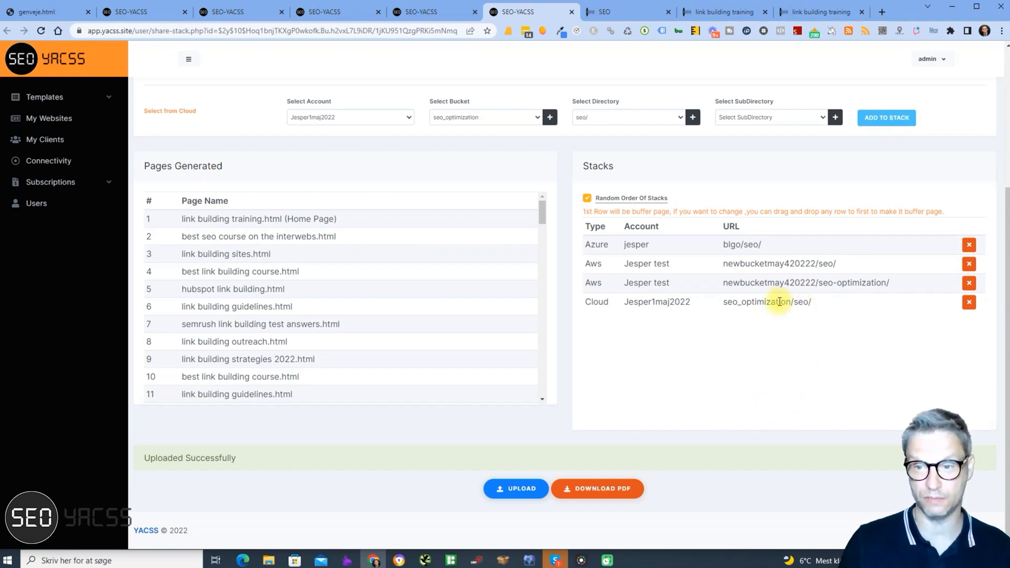
Download the PDF report of the uploaded stack
{"action": "scroll", "coordinate": [822, 383], "scroll_direction": "up", "scroll_amount": 4}
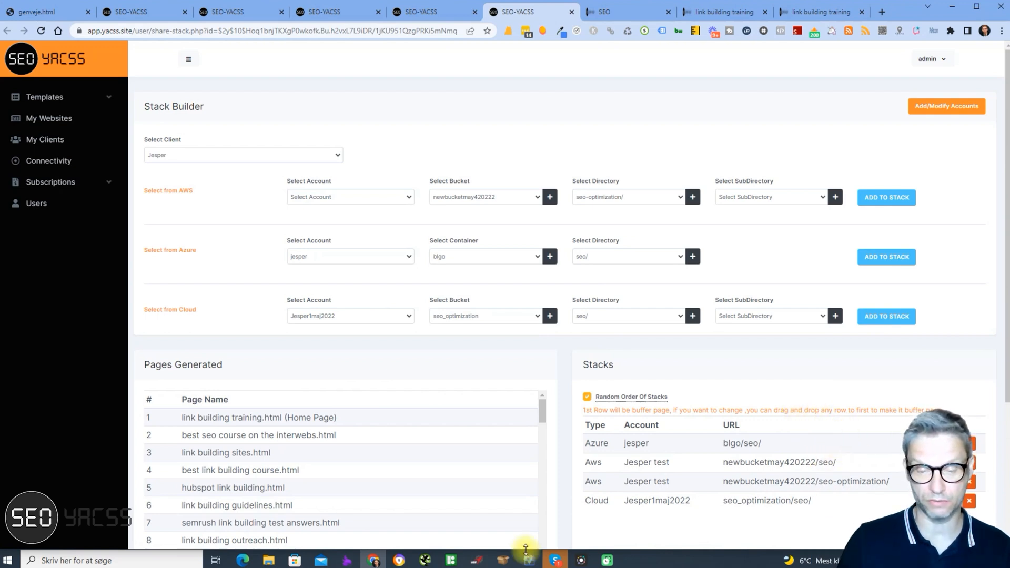
{"action": "scroll", "coordinate": [674, 475], "scroll_direction": "down", "scroll_amount": 2}
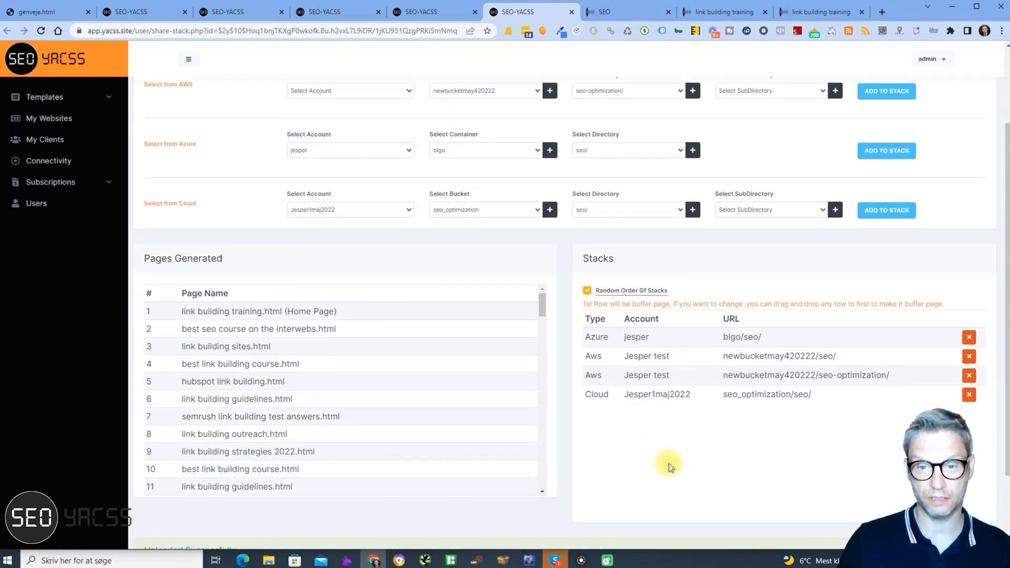
{"action": "scroll", "coordinate": [668, 463], "scroll_direction": "down", "scroll_amount": 2}
{"action": "left_click", "coordinate": [611, 489]}
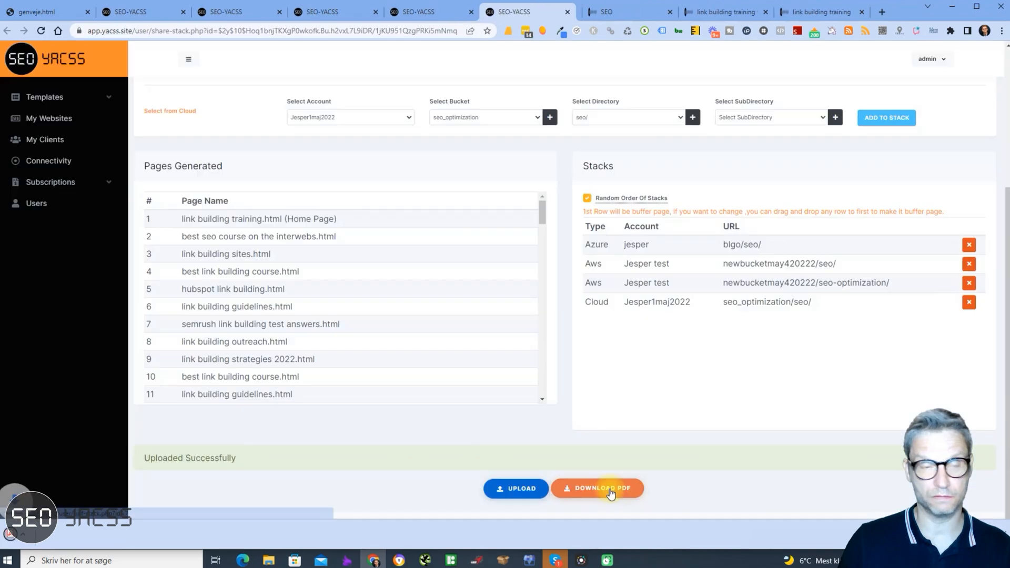
Open the downloaded PDF report and follow its link-building-training.html link to check the page's Azure web address
{"action": "left_click", "coordinate": [55, 539]}
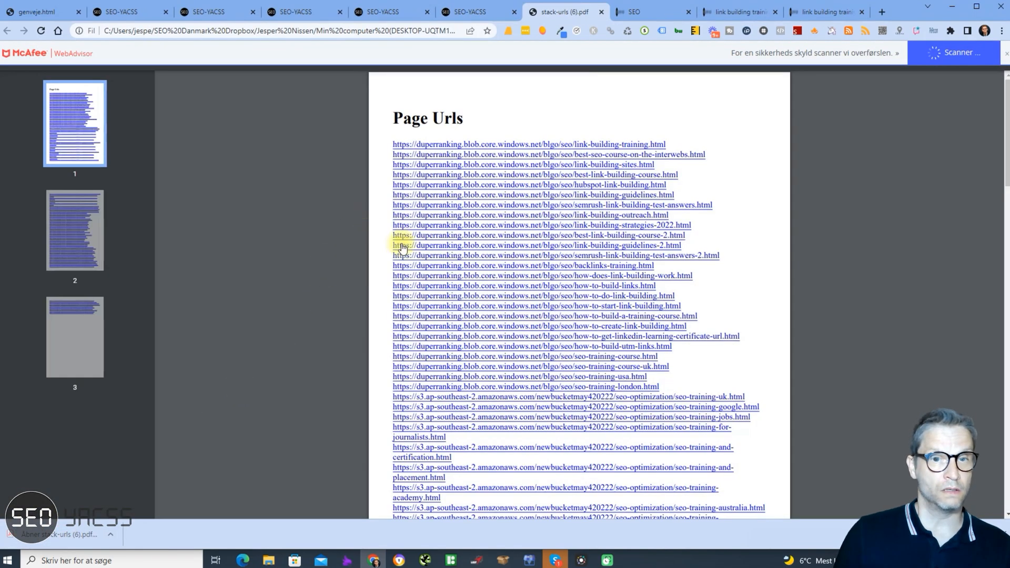
{"action": "left_click", "coordinate": [606, 145]}
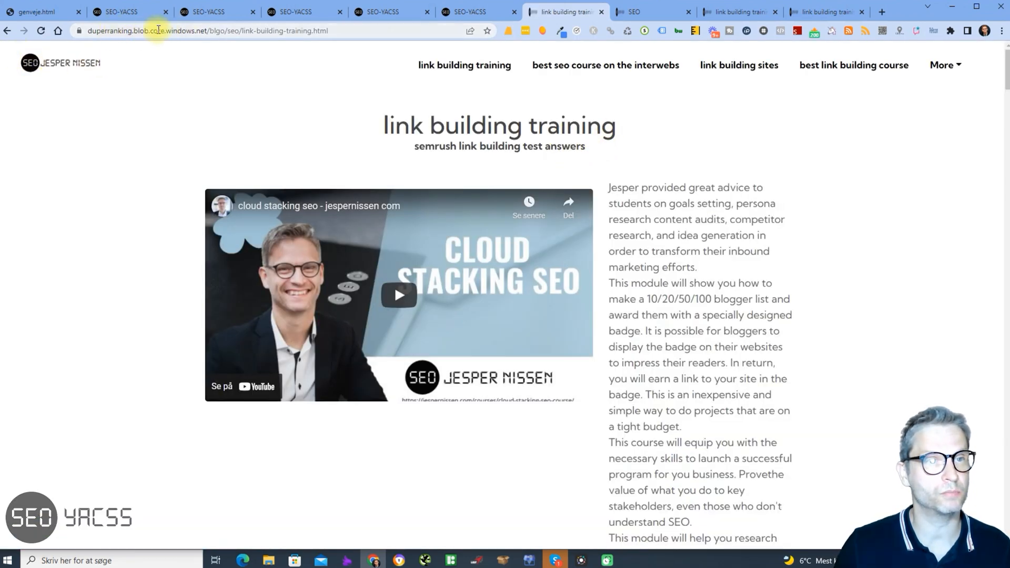
{"action": "double_click", "coordinate": [199, 30]}
{"action": "left_click", "coordinate": [428, 90]}
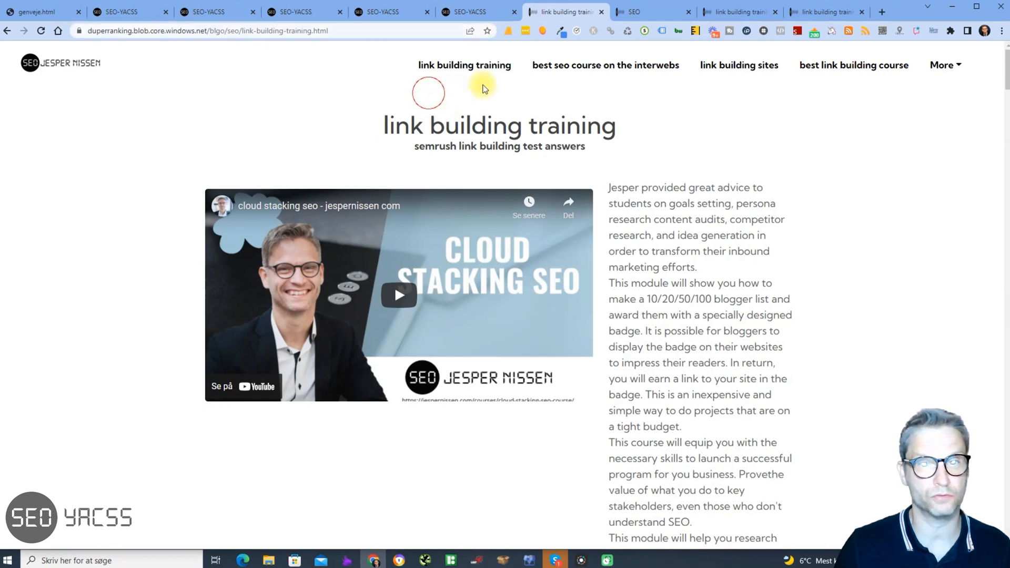
Visit the site's SEO course, link building sites and best link building course pages, then its link building strategies 2022 page
{"action": "left_click", "coordinate": [557, 68]}
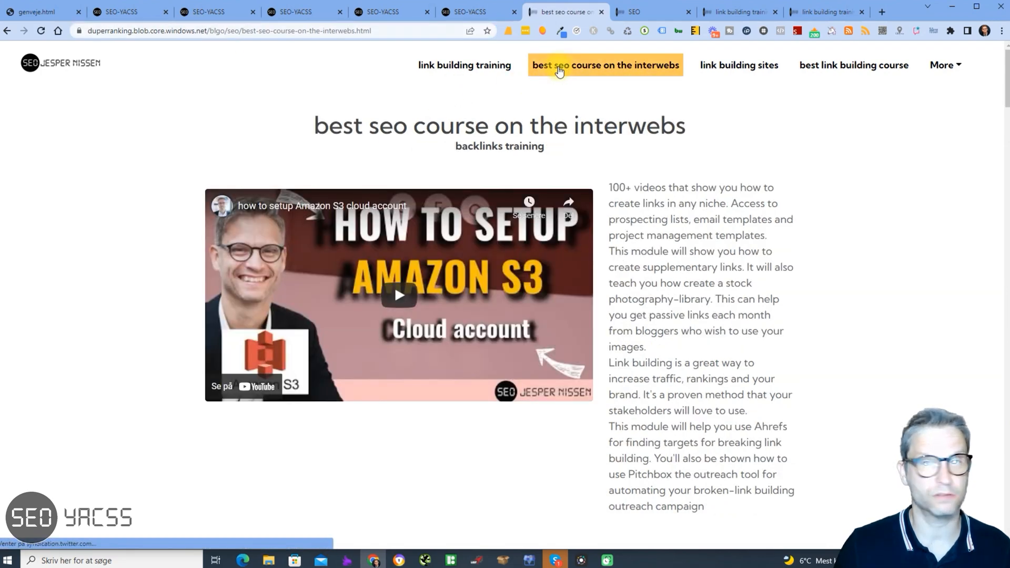
{"action": "left_click", "coordinate": [746, 69]}
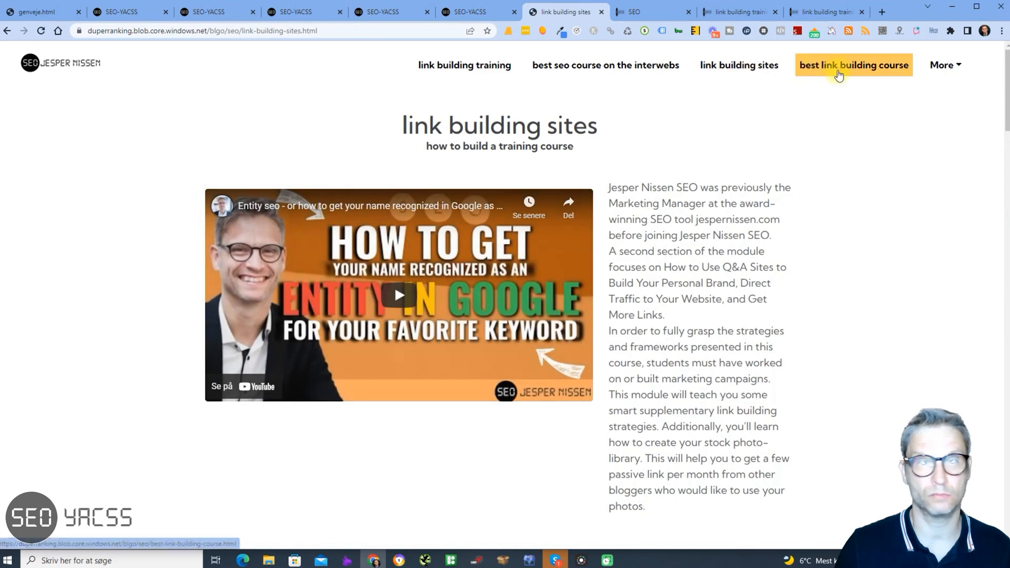
{"action": "left_click", "coordinate": [838, 69]}
{"action": "left_click", "coordinate": [947, 65]}
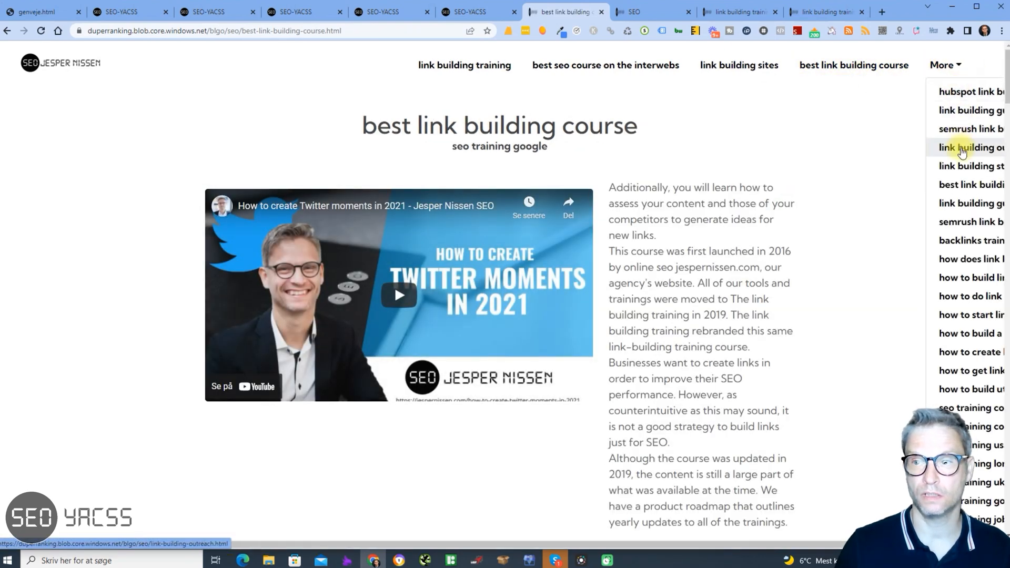
{"action": "left_click", "coordinate": [958, 141]}
Examine the link building strategies 2022 page, including its SEO training for copywriters section and embedded Twitter moment
{"action": "scroll", "coordinate": [591, 293], "scroll_direction": "down", "scroll_amount": 10}
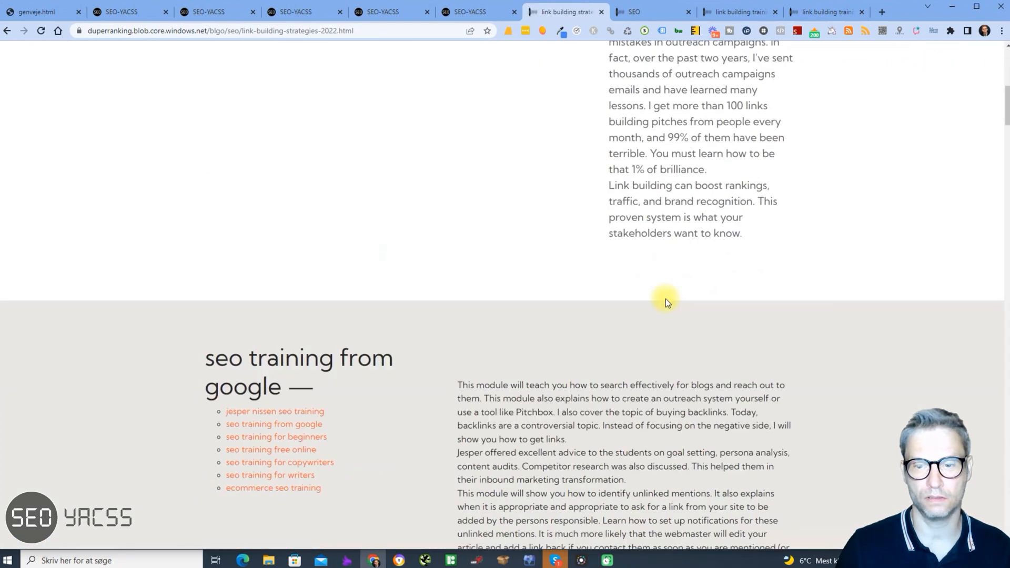
{"action": "left_click", "coordinate": [251, 296]}
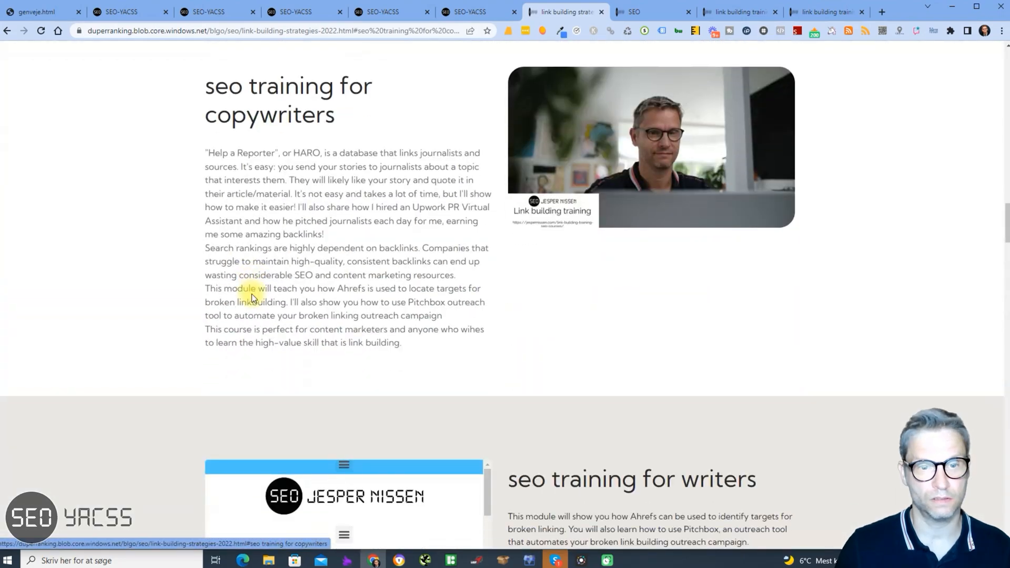
{"action": "scroll", "coordinate": [263, 290], "scroll_direction": "down", "scroll_amount": 9}
{"action": "scroll", "coordinate": [718, 302], "scroll_direction": "down", "scroll_amount": 15}
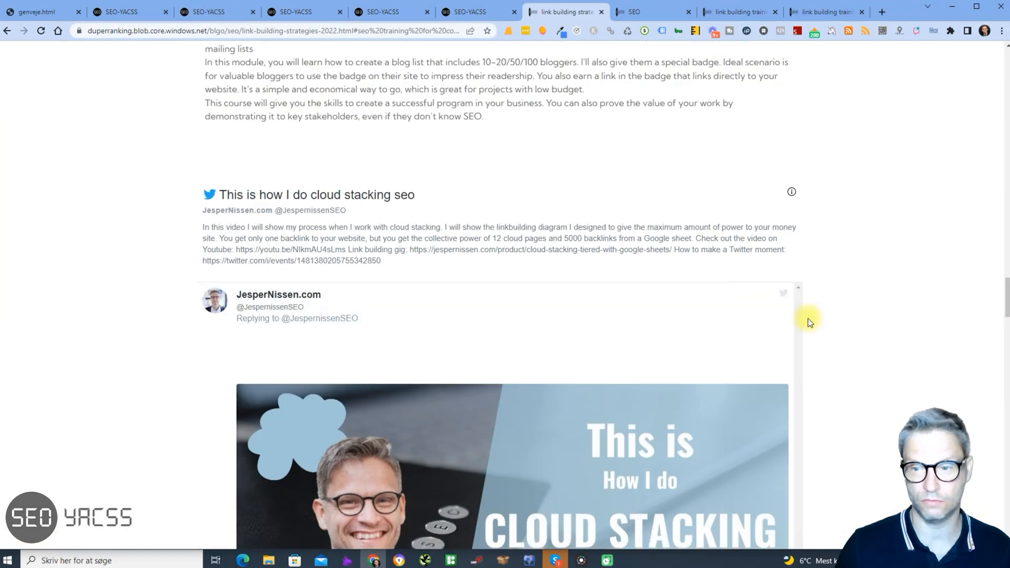
{"action": "scroll", "coordinate": [810, 323], "scroll_direction": "down", "scroll_amount": 1}
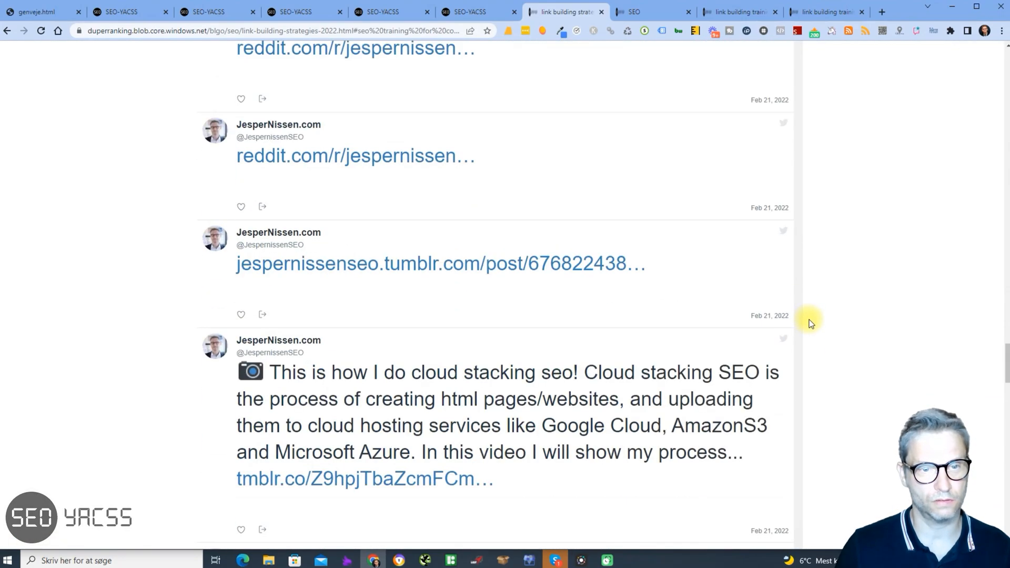
{"action": "scroll", "coordinate": [810, 323], "scroll_direction": "up", "scroll_amount": 20}
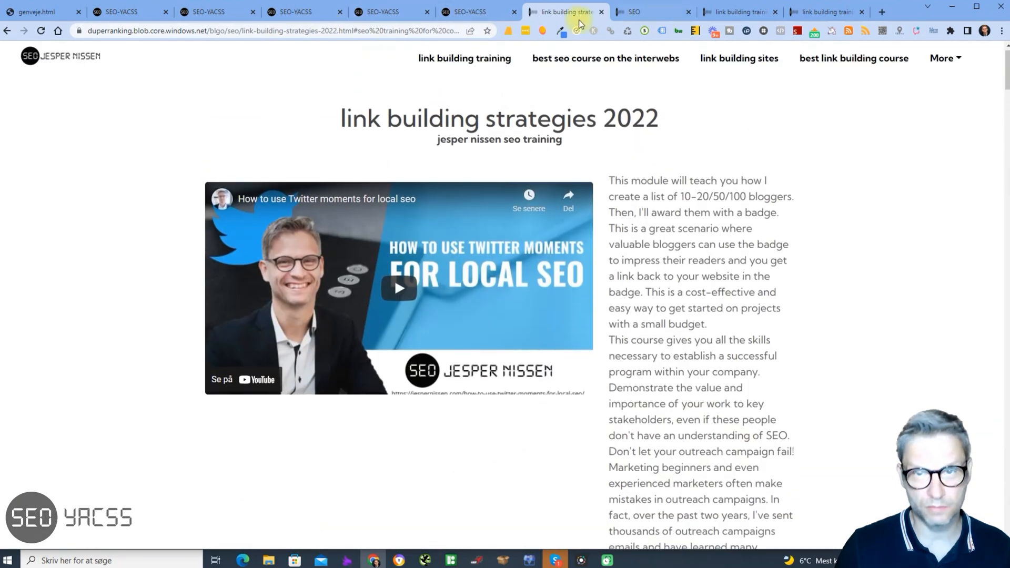
Download the uploaded stack's PDF report again and open the file
{"action": "left_click", "coordinate": [466, 14]}
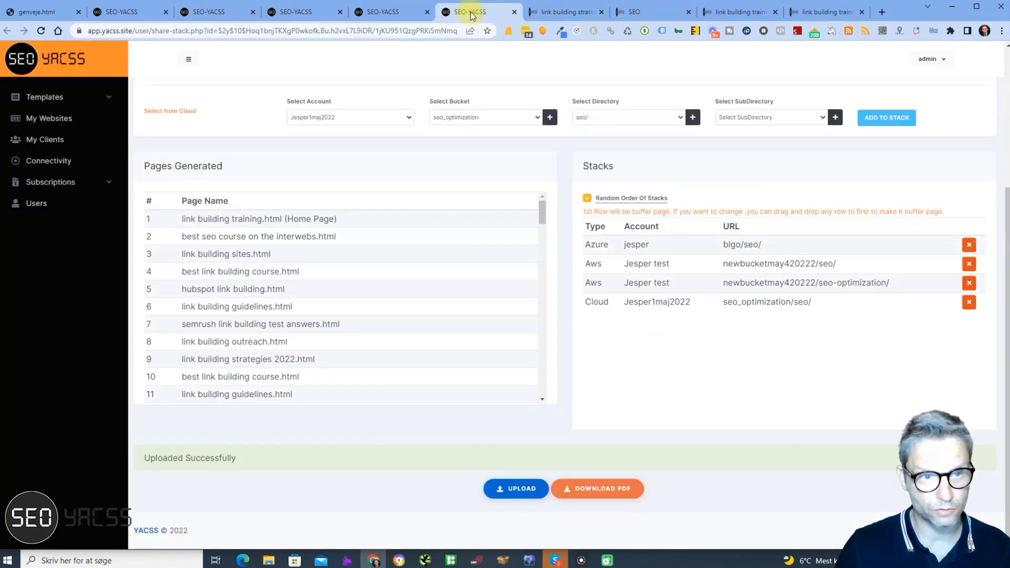
{"action": "left_click", "coordinate": [608, 495]}
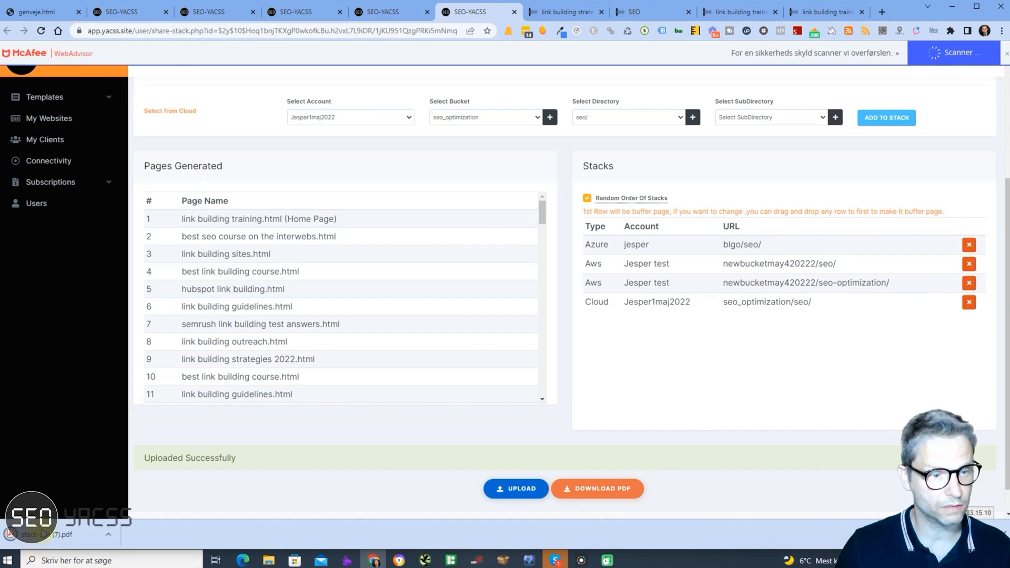
{"action": "scroll", "coordinate": [528, 239], "scroll_direction": "down", "scroll_amount": 8}
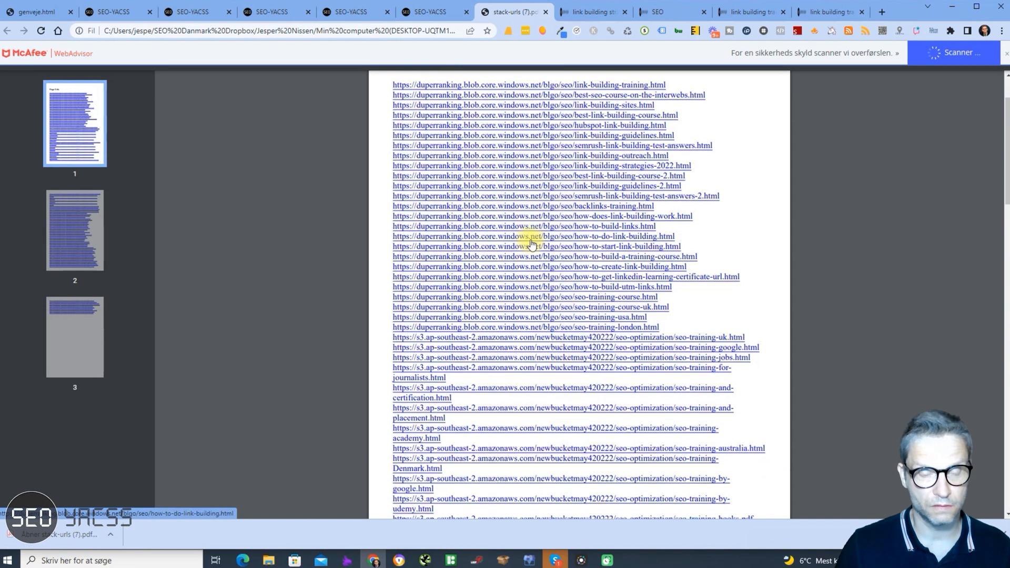
Examine the Azure, Amazon and Google storage page URLs across all three pages of the PDF
{"action": "scroll", "coordinate": [527, 249], "scroll_direction": "down", "scroll_amount": 6}
{"action": "scroll", "coordinate": [480, 315], "scroll_direction": "up", "scroll_amount": 10}
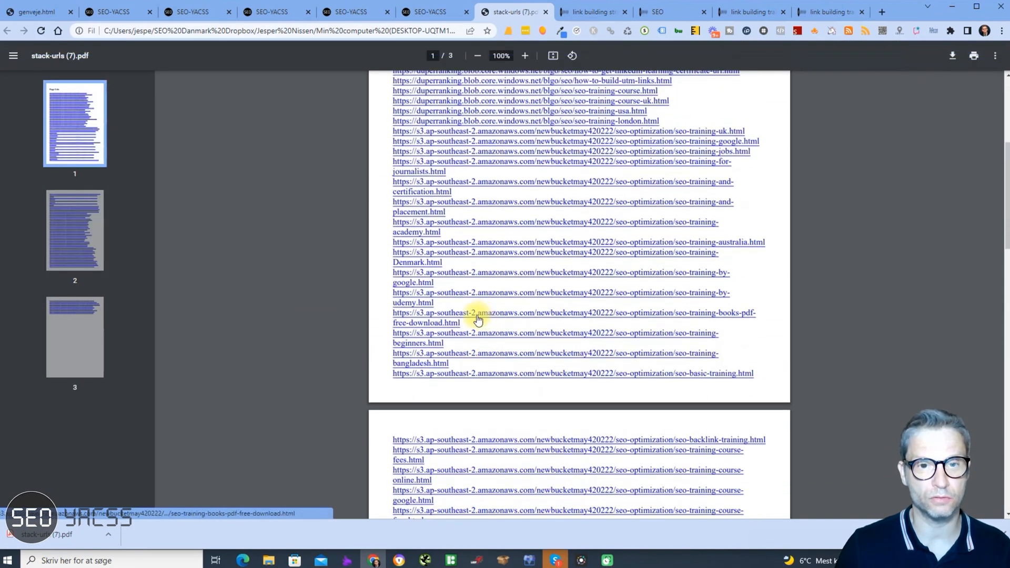
{"action": "scroll", "coordinate": [476, 315], "scroll_direction": "down", "scroll_amount": 8}
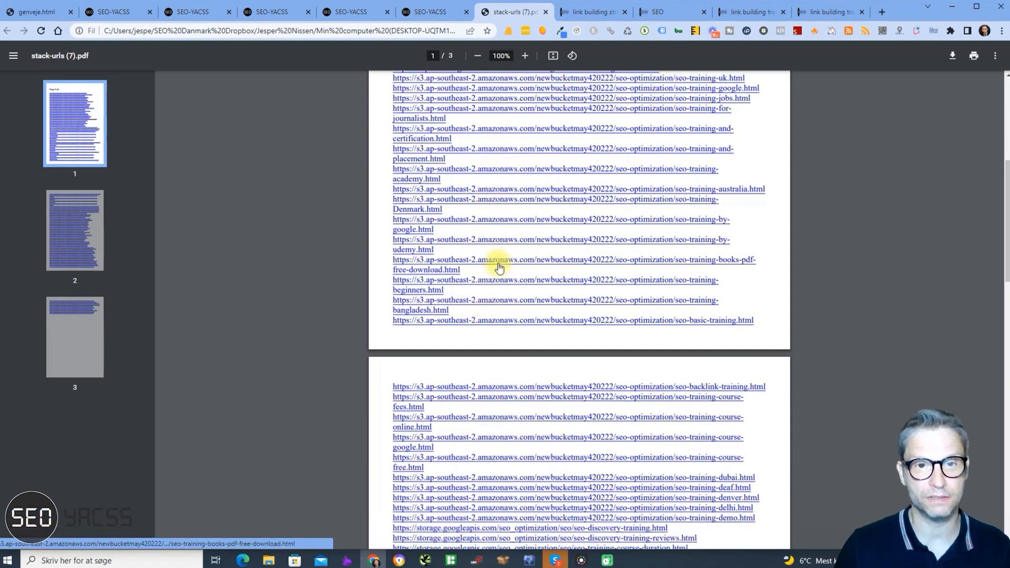
{"action": "scroll", "coordinate": [481, 305], "scroll_direction": "up", "scroll_amount": 8}
{"action": "scroll", "coordinate": [504, 279], "scroll_direction": "up", "scroll_amount": 1}
{"action": "scroll", "coordinate": [473, 326], "scroll_direction": "down", "scroll_amount": 6}
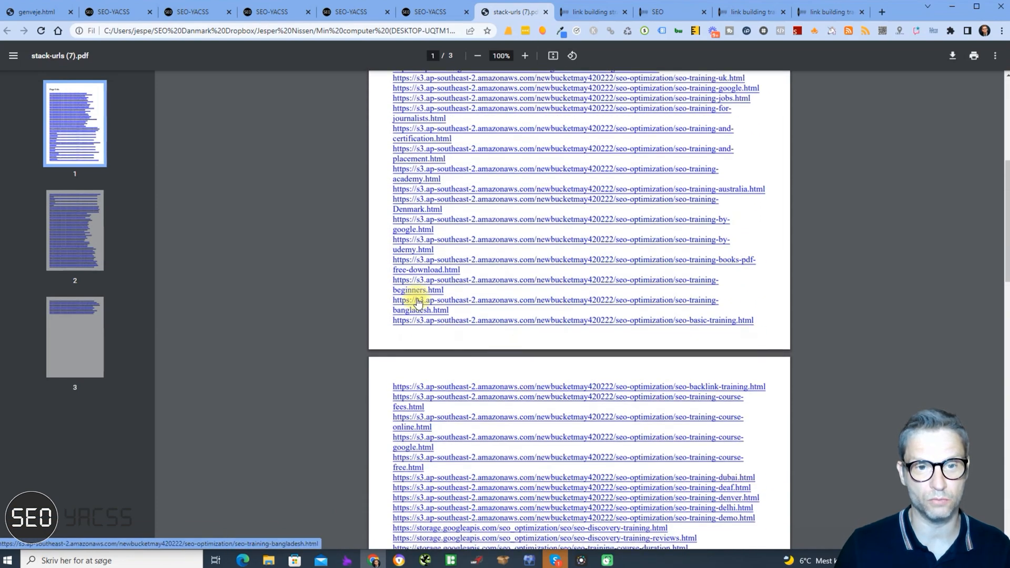
{"action": "scroll", "coordinate": [647, 353], "scroll_direction": "down", "scroll_amount": 10}
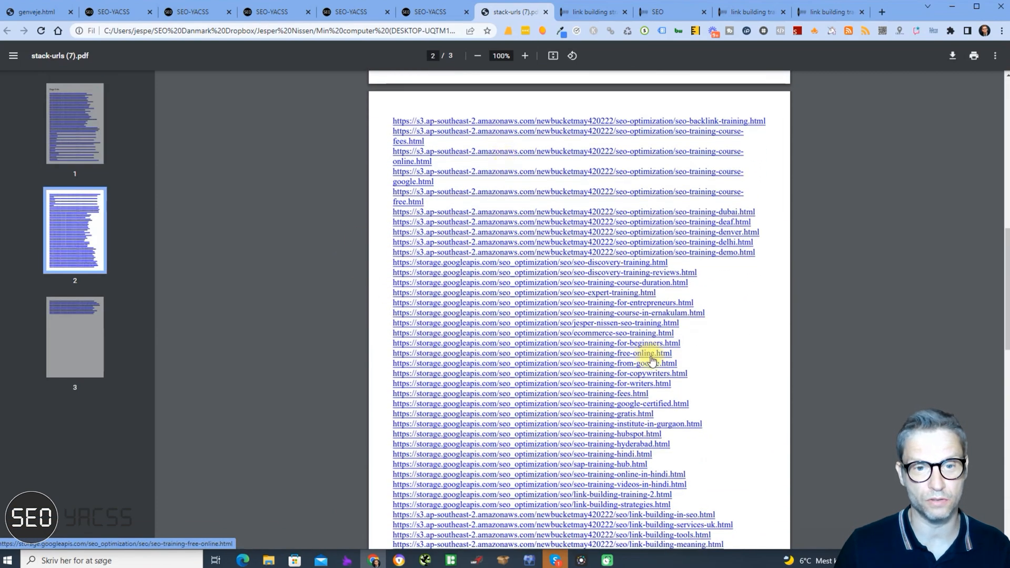
{"action": "scroll", "coordinate": [644, 347], "scroll_direction": "up", "scroll_amount": 9}
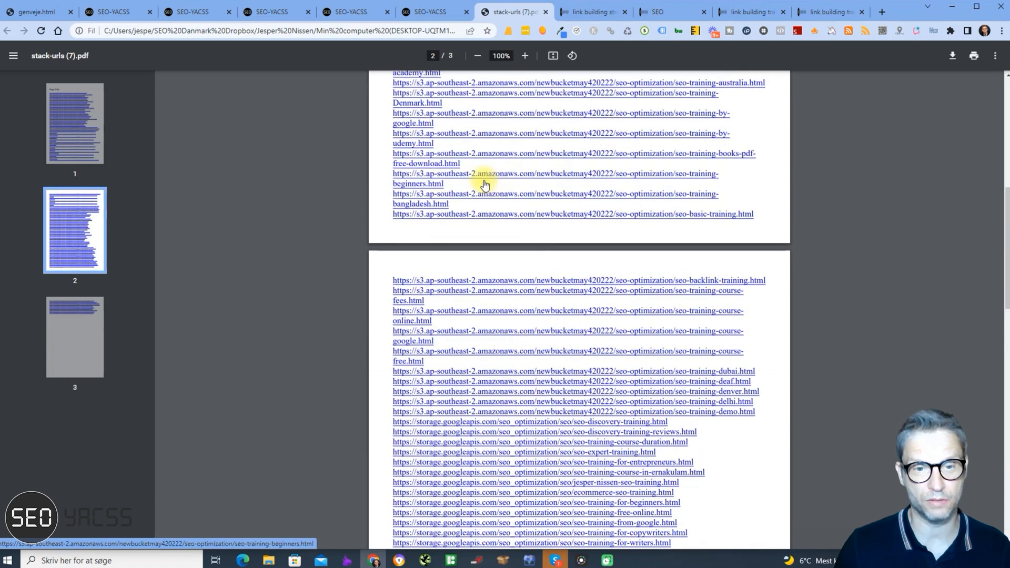
{"action": "scroll", "coordinate": [473, 210], "scroll_direction": "down", "scroll_amount": 5}
{"action": "scroll", "coordinate": [518, 242], "scroll_direction": "down", "scroll_amount": 5}
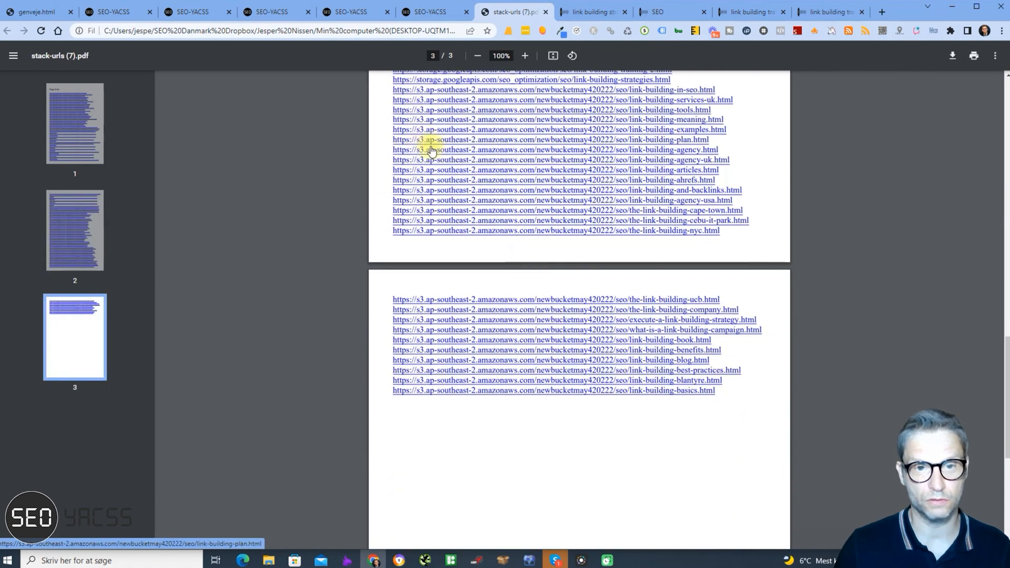
Open the link-building-agency-uk page from the PDF and follow its navigation link to best seo course on the interwebs
{"action": "left_click", "coordinate": [455, 164]}
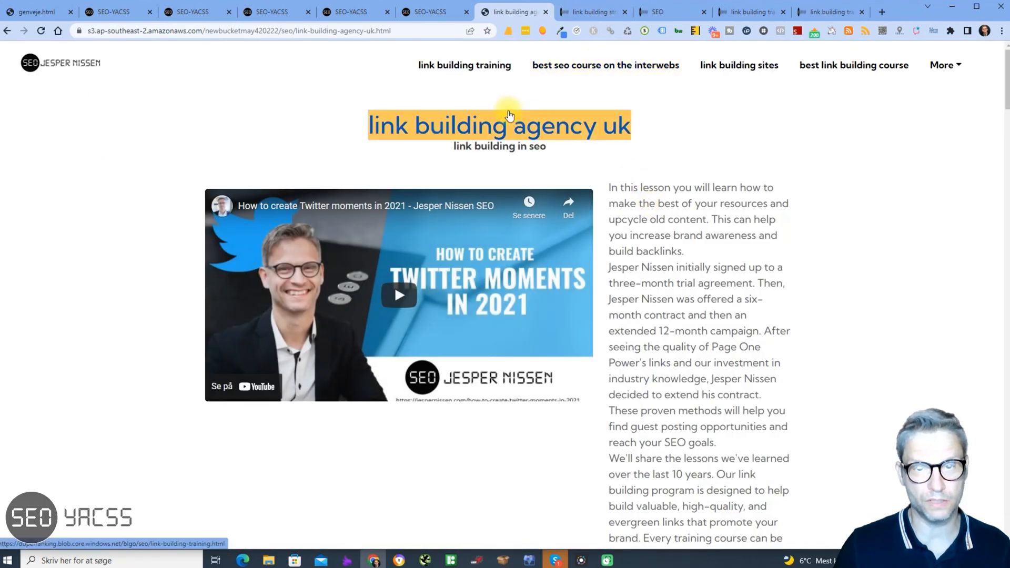
{"action": "left_click", "coordinate": [587, 66]}
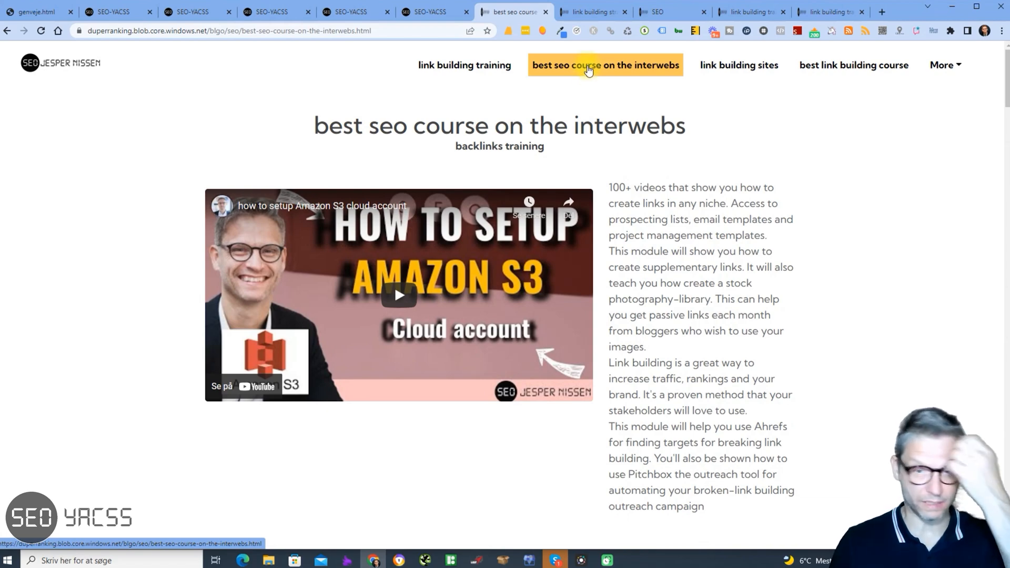
Return to the Clone Website build settings and view the enlarged Stack Mode - Umbrella diagram, closing it when finished
{"action": "left_click", "coordinate": [436, 9]}
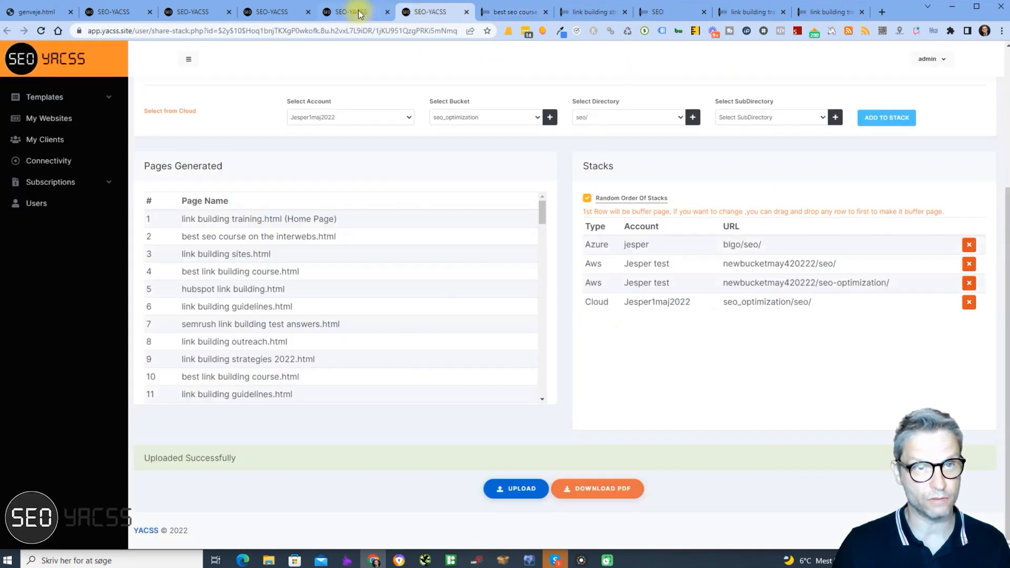
{"action": "left_click", "coordinate": [359, 11]}
{"action": "scroll", "coordinate": [229, 129], "scroll_direction": "up", "scroll_amount": 20}
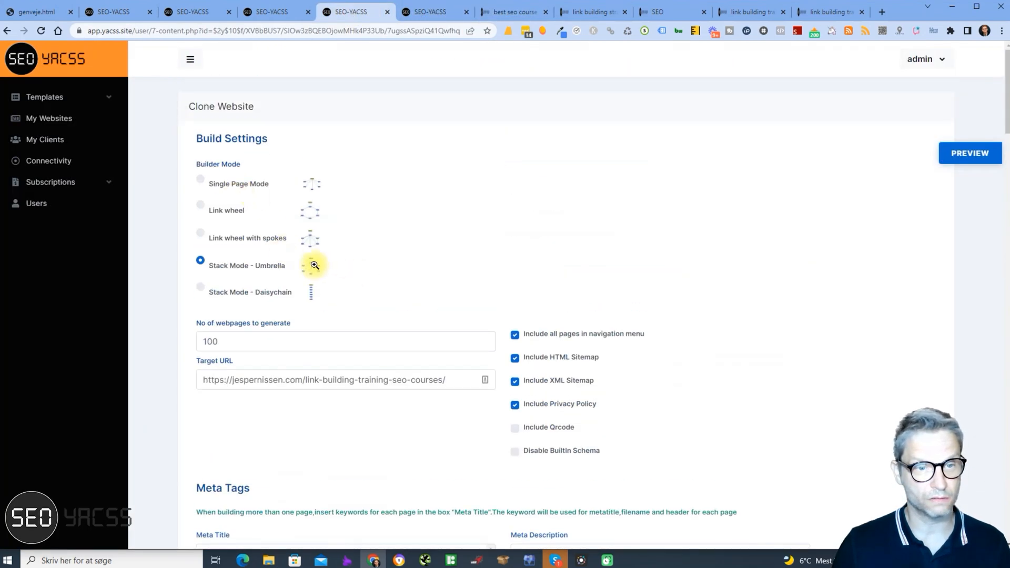
{"action": "left_click", "coordinate": [315, 266]}
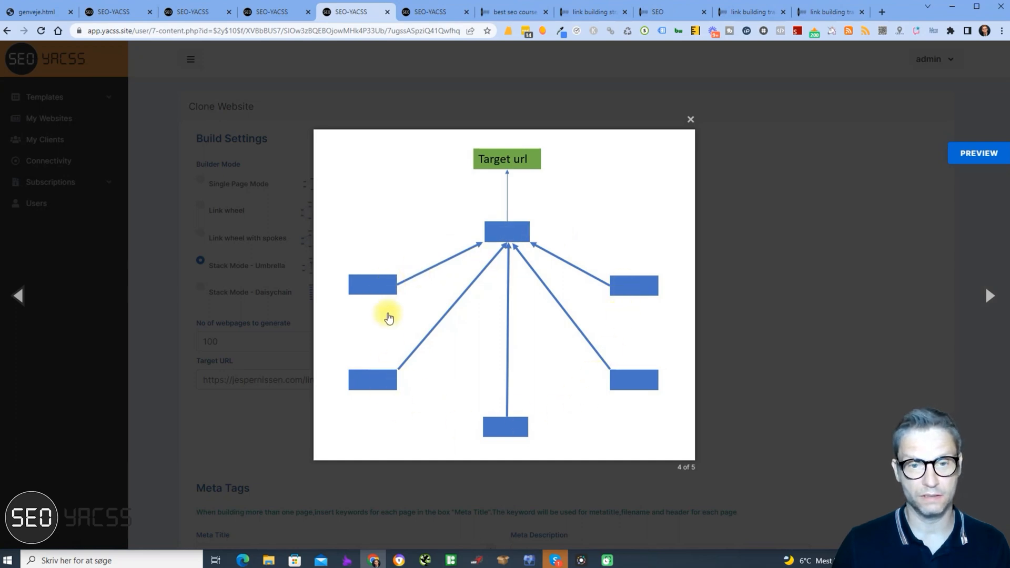
{"action": "left_click", "coordinate": [690, 120]}
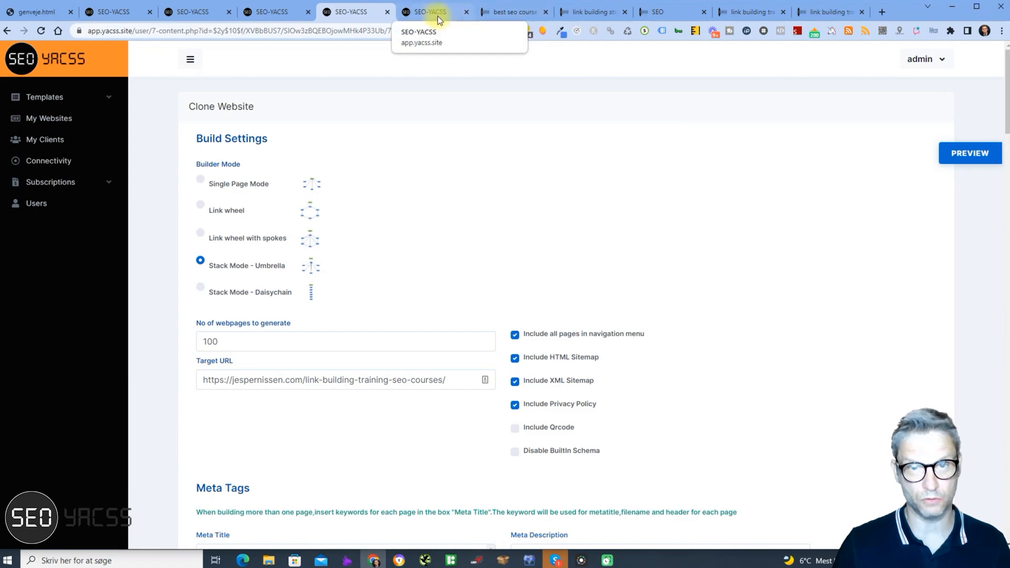
Open the link building articles page from the additional navigation links of the link building strategies 2022 page
{"action": "left_click", "coordinate": [516, 12]}
{"action": "left_click", "coordinate": [592, 12]}
{"action": "left_click", "coordinate": [942, 58]}
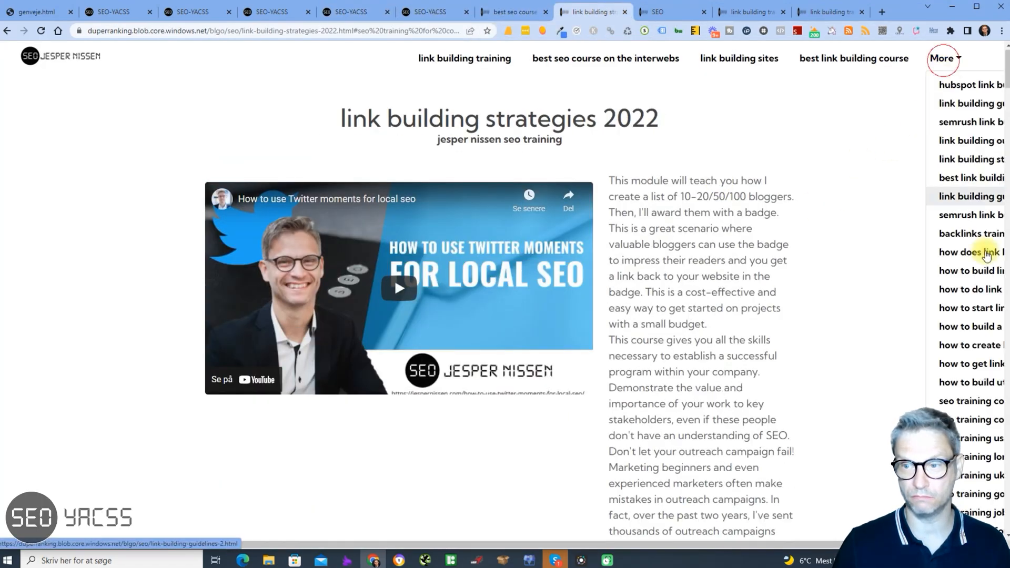
{"action": "scroll", "coordinate": [973, 236], "scroll_direction": "down", "scroll_amount": 20}
{"action": "scroll", "coordinate": [972, 238], "scroll_direction": "up", "scroll_amount": 6}
{"action": "scroll", "coordinate": [968, 238], "scroll_direction": "up", "scroll_amount": 7}
{"action": "left_click", "coordinate": [971, 230]}
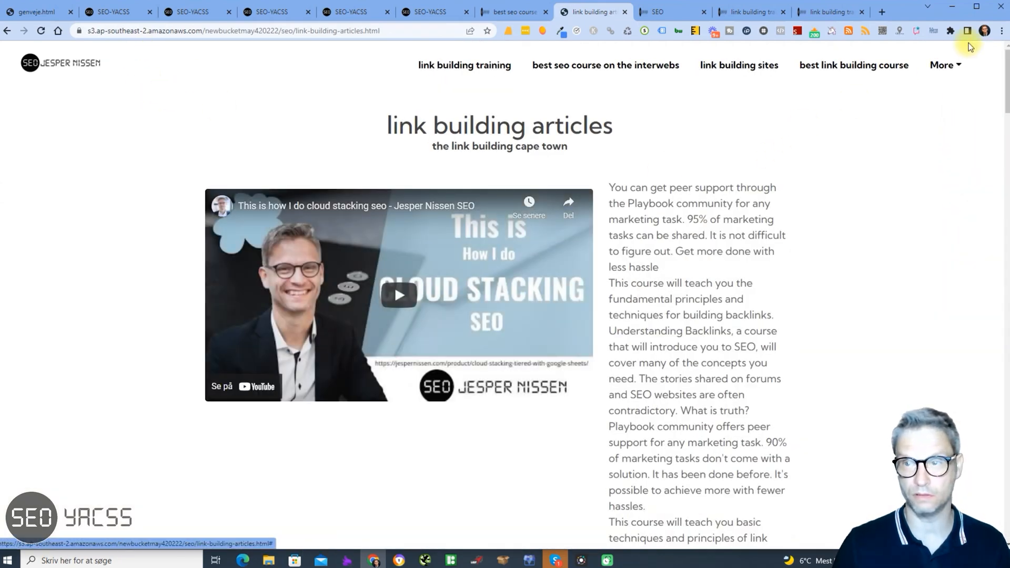
Open the link building best practices page from the link building articles page's additional navigation links
{"action": "left_click", "coordinate": [947, 65]}
{"action": "scroll", "coordinate": [984, 293], "scroll_direction": "down", "scroll_amount": 10}
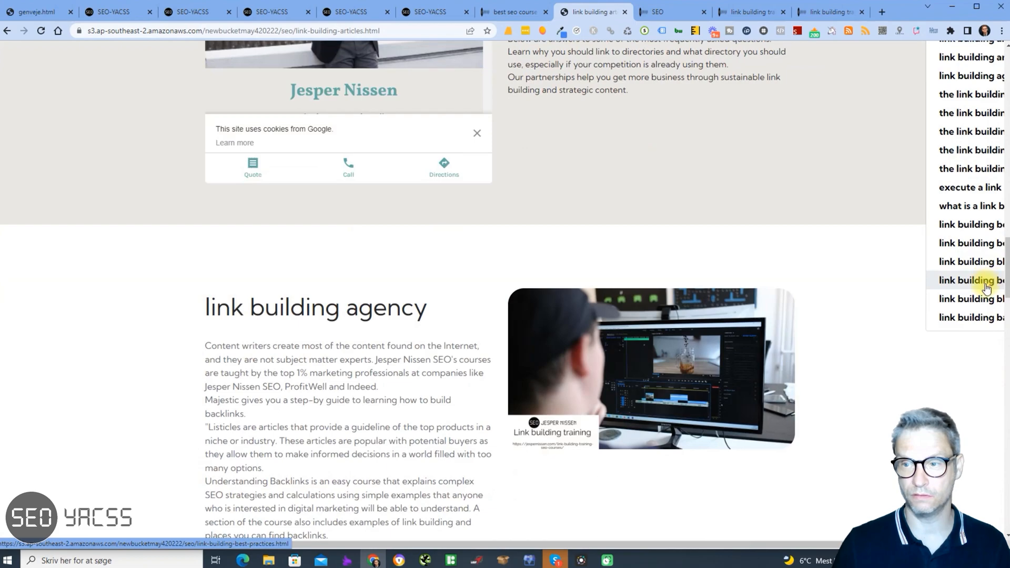
{"action": "left_click", "coordinate": [985, 283]}
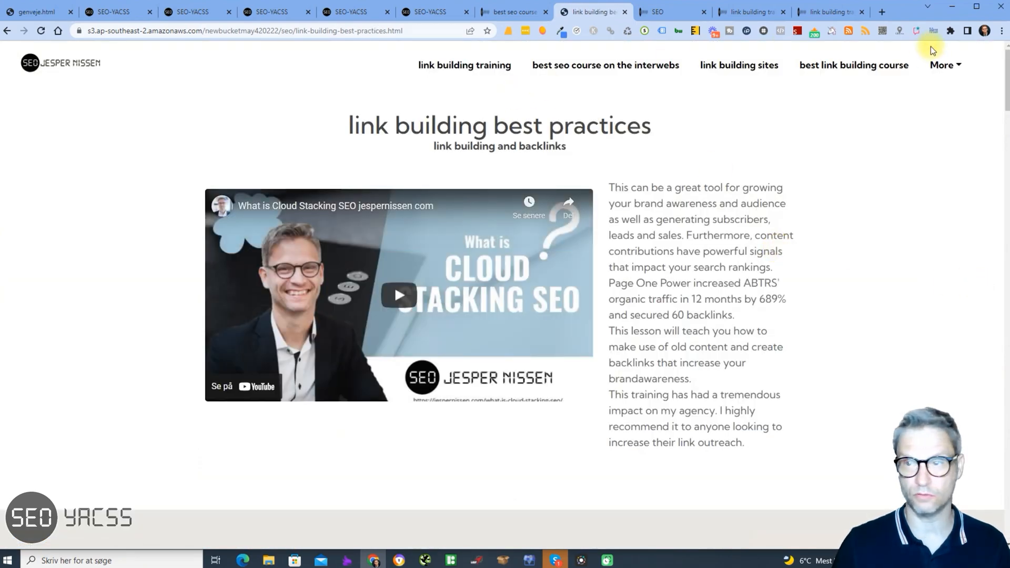
Open the Google-hosted seo training hindi page from the best practices page's additional navigation links
{"action": "left_click", "coordinate": [947, 65]}
{"action": "scroll", "coordinate": [986, 258], "scroll_direction": "down", "scroll_amount": 10}
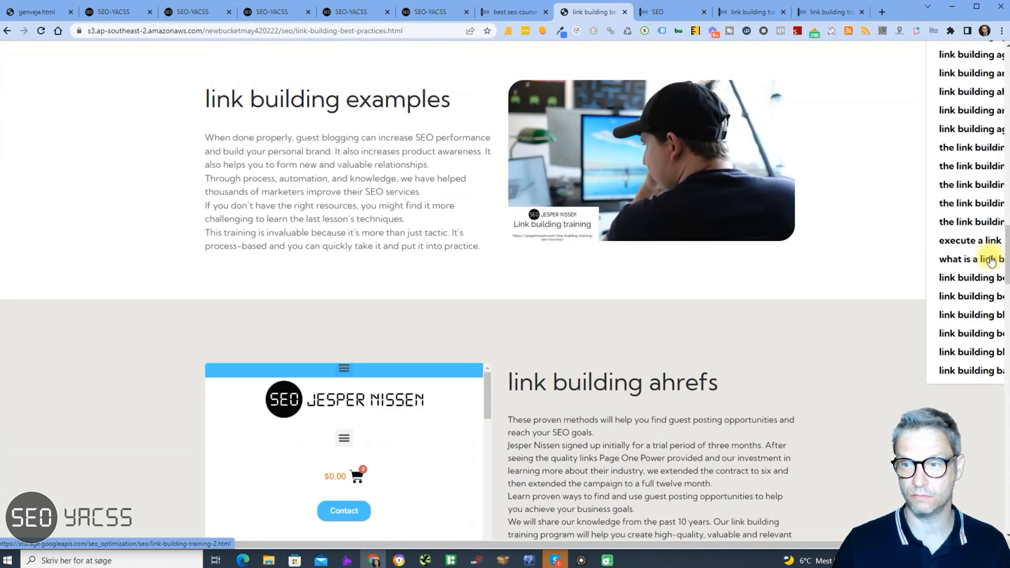
{"action": "scroll", "coordinate": [991, 261], "scroll_direction": "up", "scroll_amount": 5}
{"action": "left_click", "coordinate": [978, 192]}
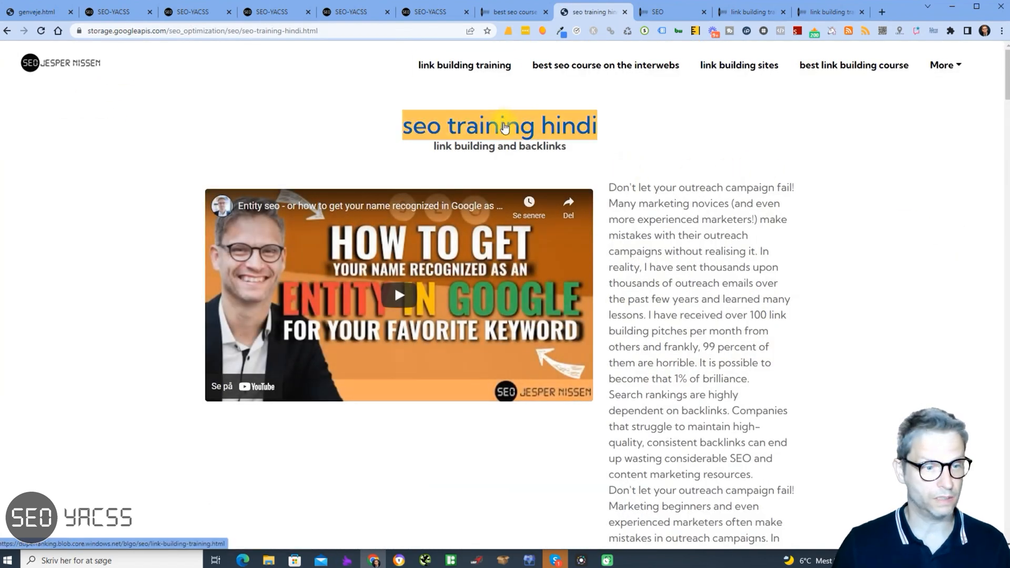
Follow the seo training hindi heading link to the link building training home page and return to the stack upload page
{"action": "left_click", "coordinate": [504, 128]}
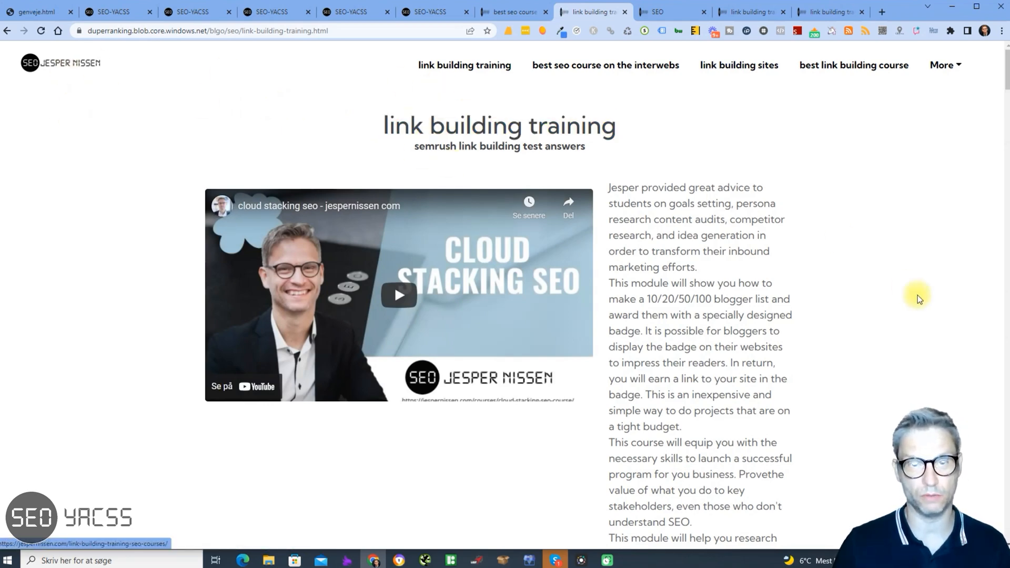
{"action": "left_click", "coordinate": [516, 12]}
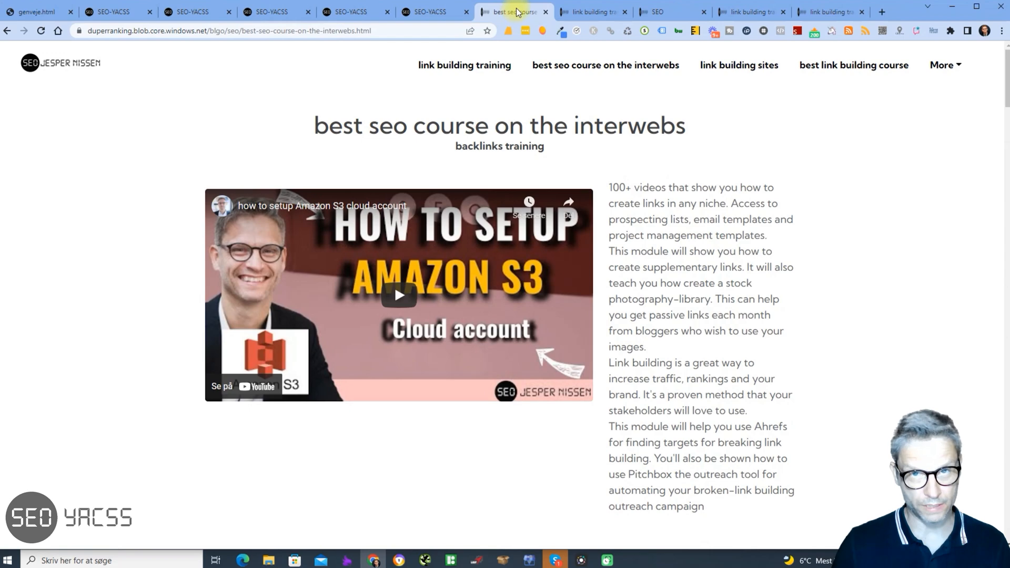
{"action": "left_click", "coordinate": [451, 13]}
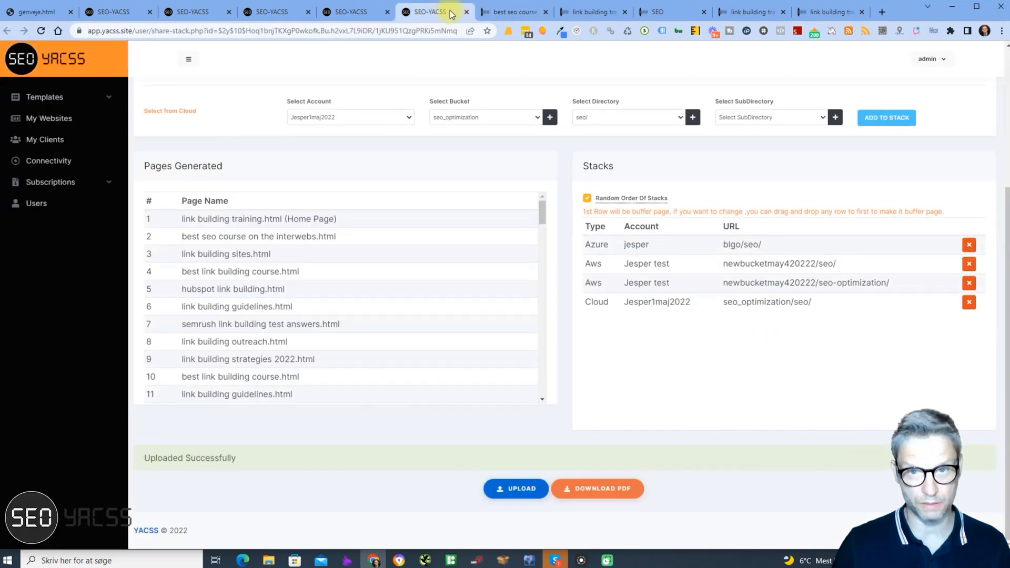
Open a blank 7 Content Area template and examine its Include Qrcode build setting
{"action": "scroll", "coordinate": [424, 237], "scroll_direction": "up", "scroll_amount": 4}
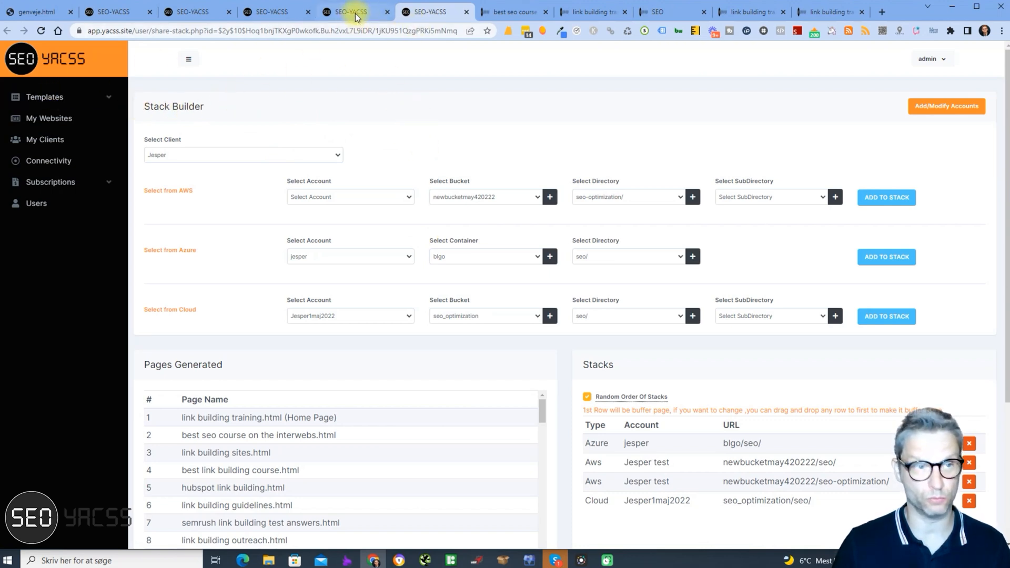
{"action": "left_click", "coordinate": [60, 99]}
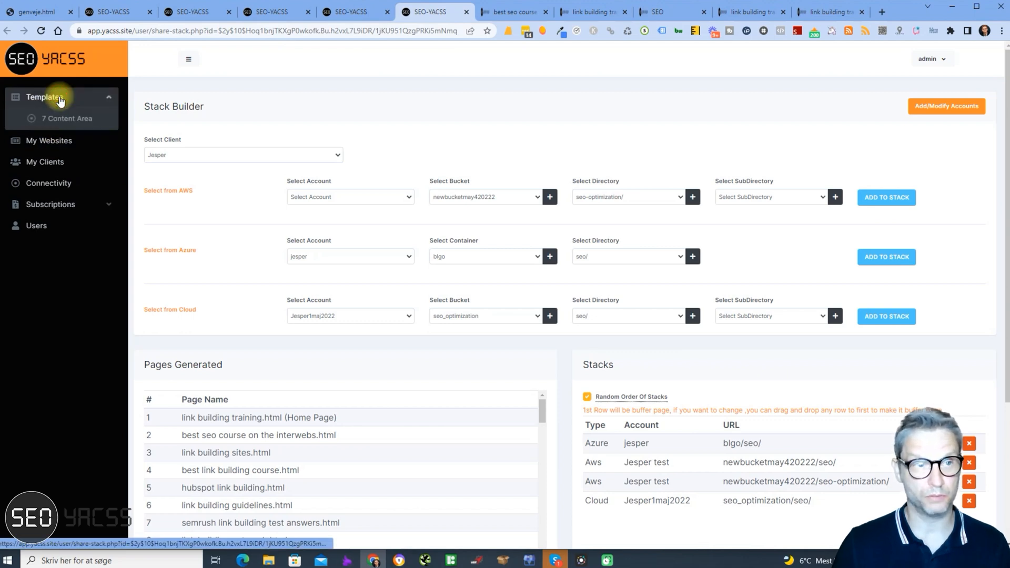
{"action": "left_click", "coordinate": [66, 121]}
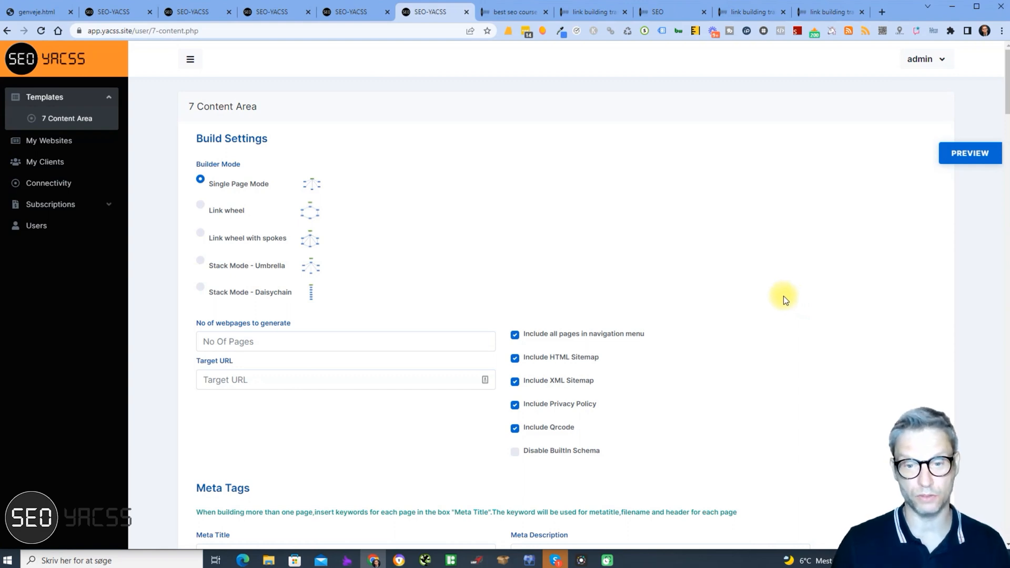
{"action": "left_click", "coordinate": [515, 428]}
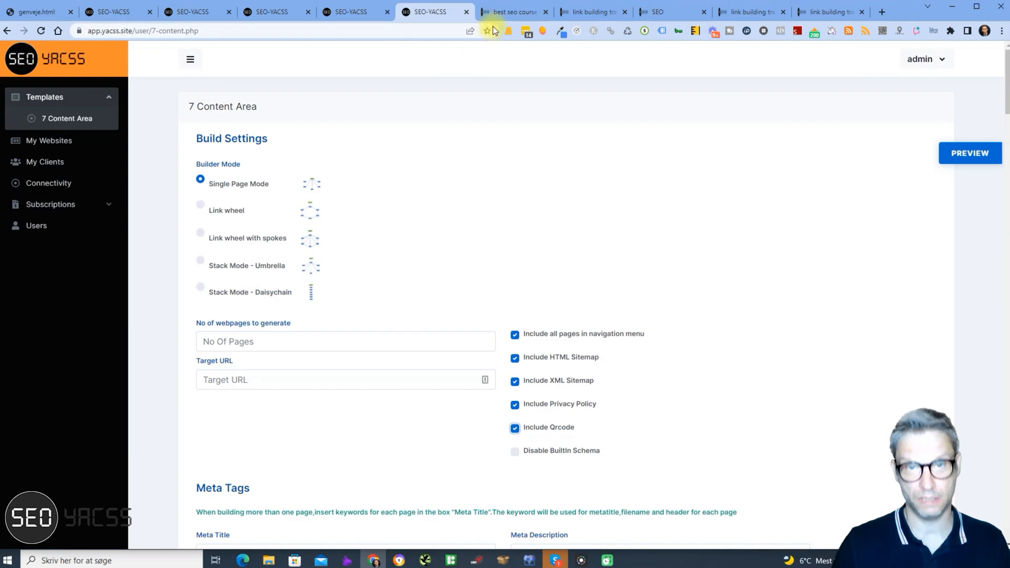
Inspect the footers of the Azure-hosted best seo course on the interwebs page and its link building training home page for a QR code
{"action": "left_click", "coordinate": [520, 11]}
{"action": "scroll", "coordinate": [862, 363], "scroll_direction": "down", "scroll_amount": 10}
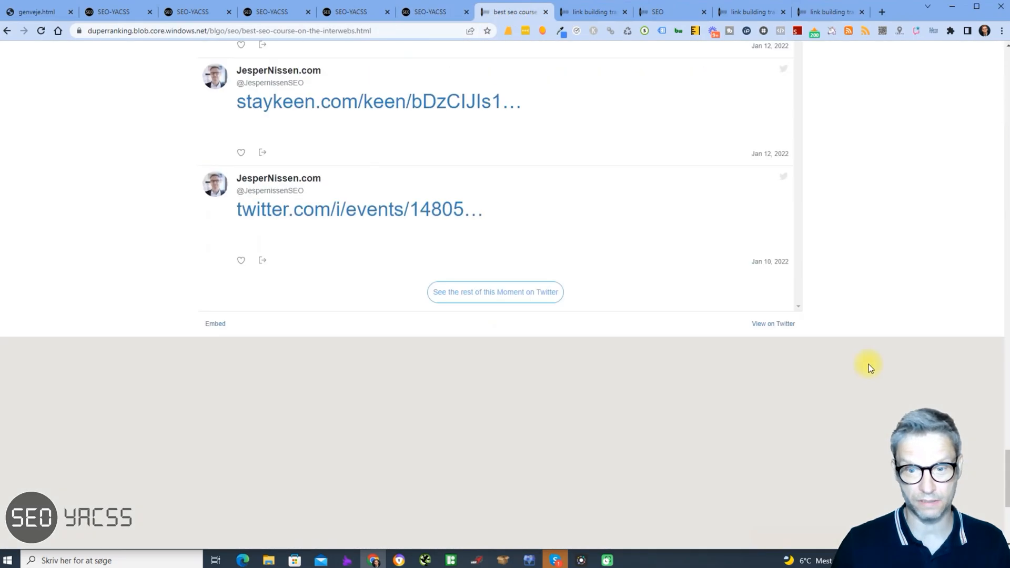
{"action": "scroll", "coordinate": [869, 364], "scroll_direction": "down", "scroll_amount": 5}
{"action": "scroll", "coordinate": [863, 362], "scroll_direction": "up", "scroll_amount": 15}
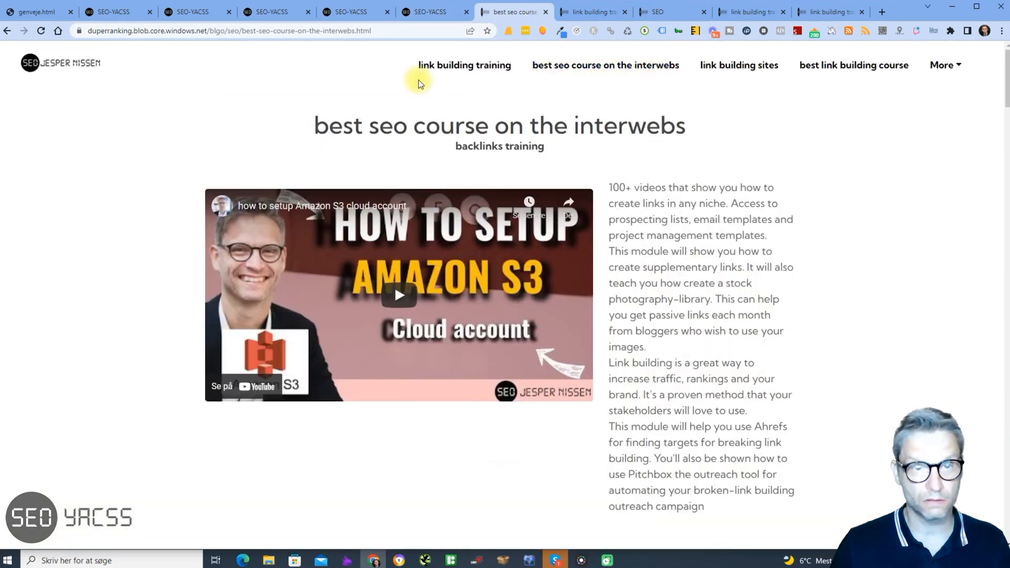
{"action": "left_click", "coordinate": [464, 64]}
{"action": "scroll", "coordinate": [757, 336], "scroll_direction": "down", "scroll_amount": 10}
{"action": "scroll", "coordinate": [758, 336], "scroll_direction": "down", "scroll_amount": 10}
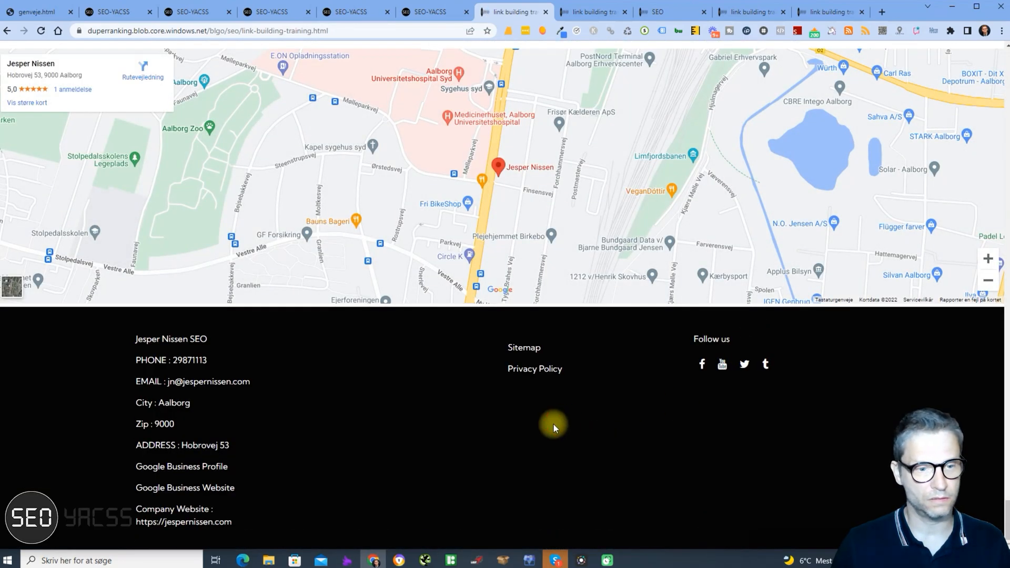
{"action": "scroll", "coordinate": [550, 413], "scroll_direction": "up", "scroll_amount": 20}
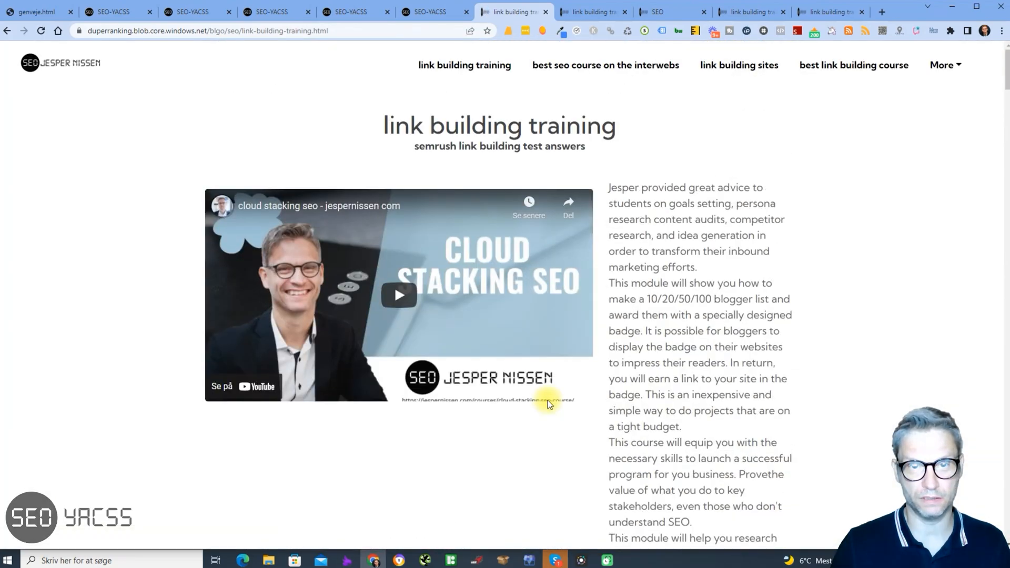
{"action": "left_click", "coordinate": [428, 11]}
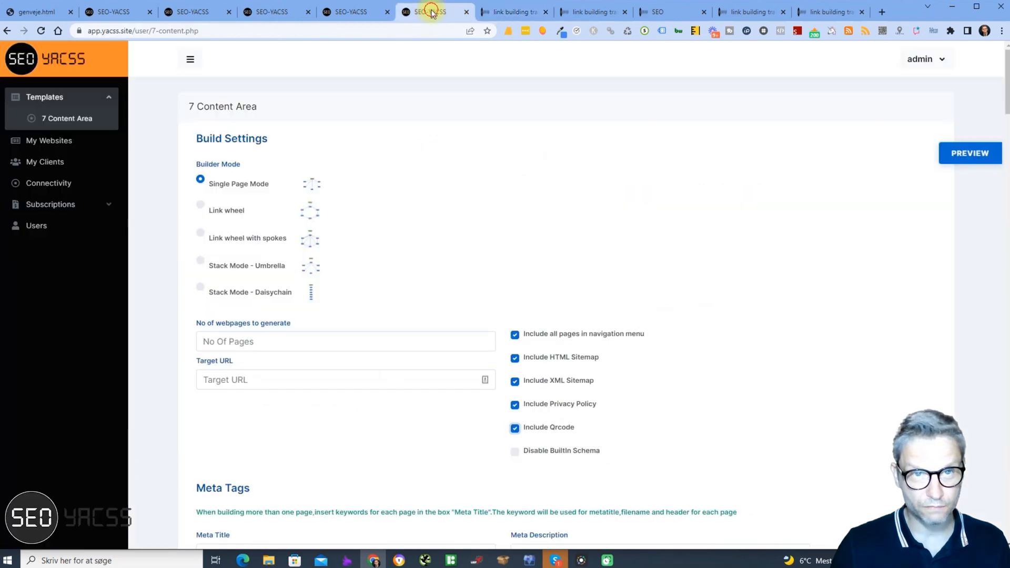
{"action": "left_click", "coordinate": [353, 11]}
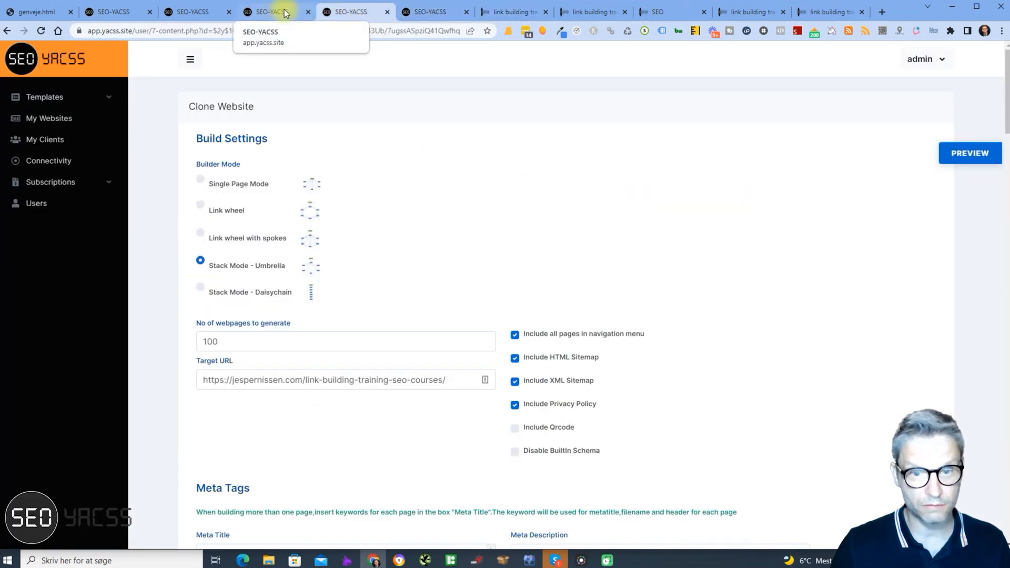
{"action": "left_click", "coordinate": [515, 427]}
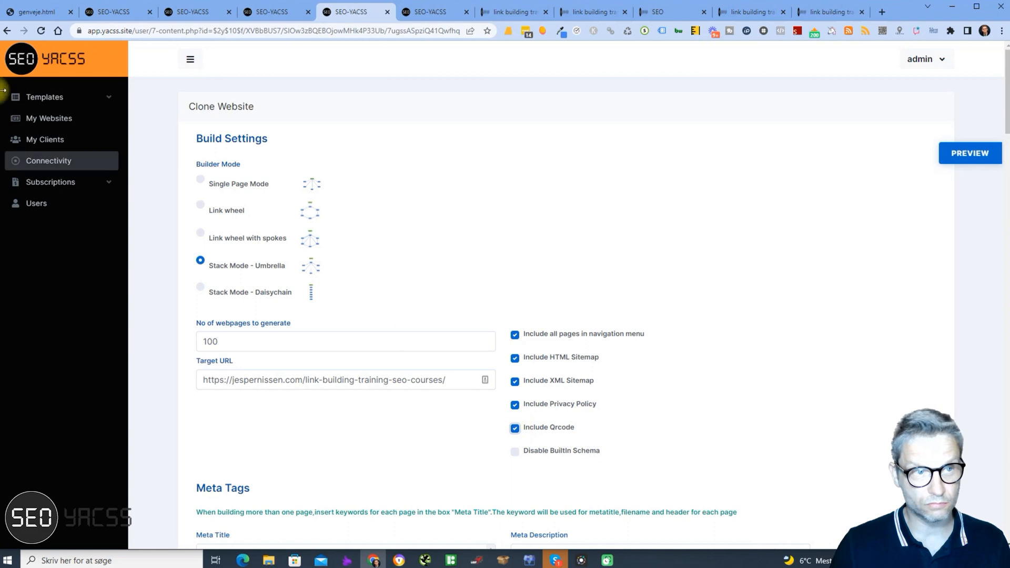
{"action": "left_click", "coordinate": [69, 100]}
{"action": "left_click", "coordinate": [55, 118]}
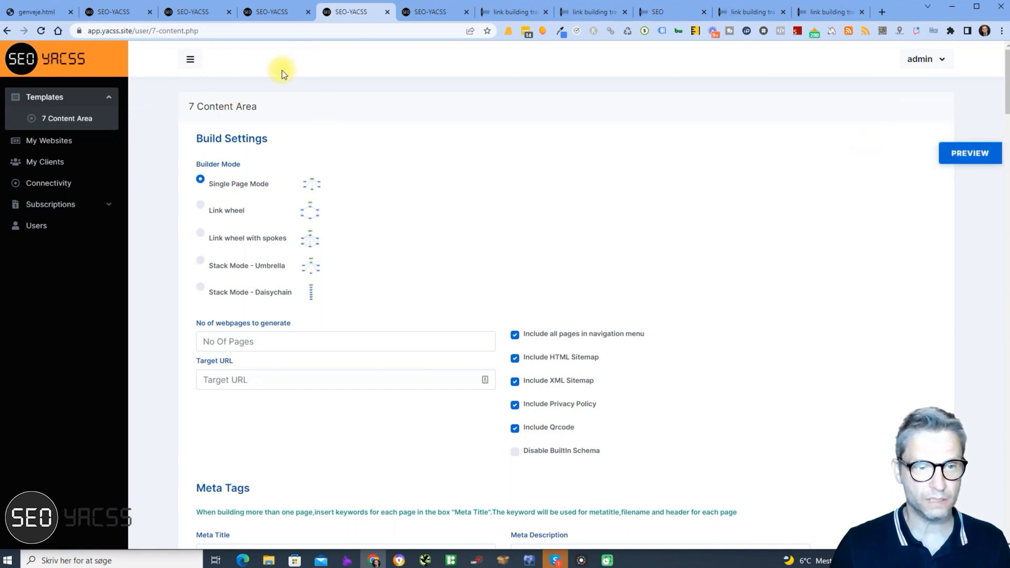
{"action": "left_click", "coordinate": [249, 342]}
{"action": "type", "text": "1"}
{"action": "left_click", "coordinate": [247, 380]}
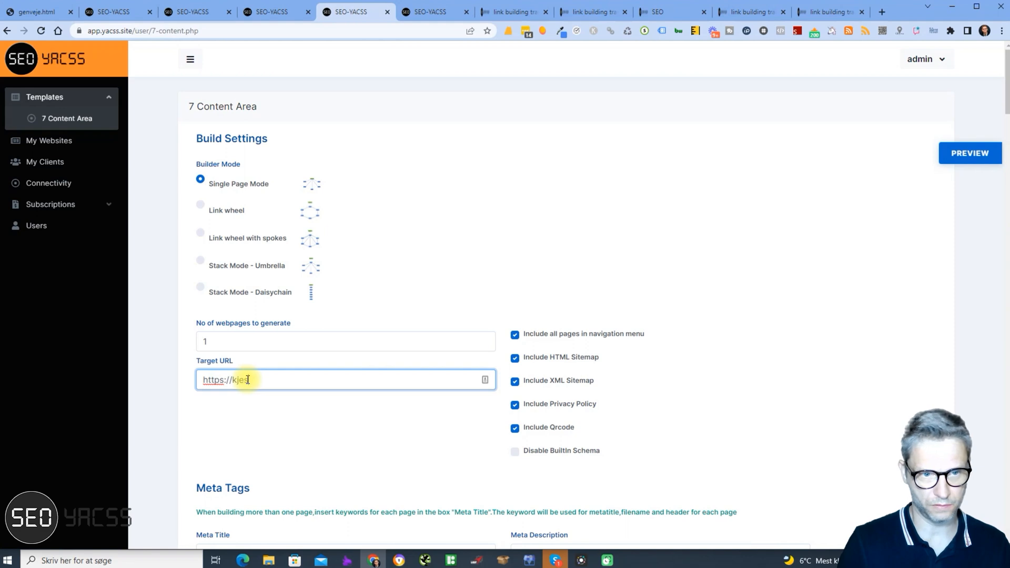
{"action": "type", "text": "https://jespern"}
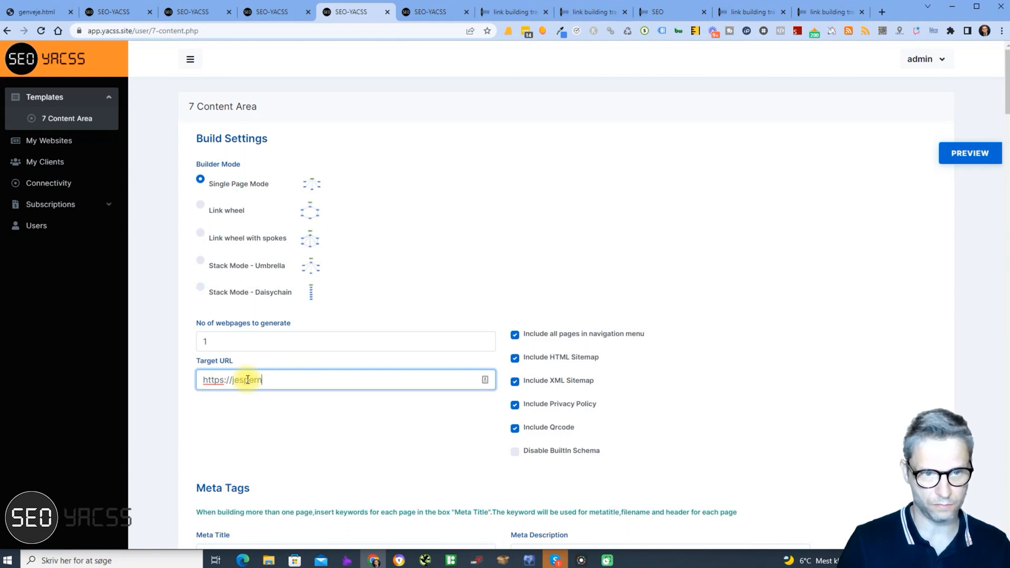
{"action": "type", "text": "issen.com"}
{"action": "key", "text": "Tab"}
Set both the meta title and the meta description to seo
{"action": "scroll", "coordinate": [443, 499], "scroll_direction": "down", "scroll_amount": 1}
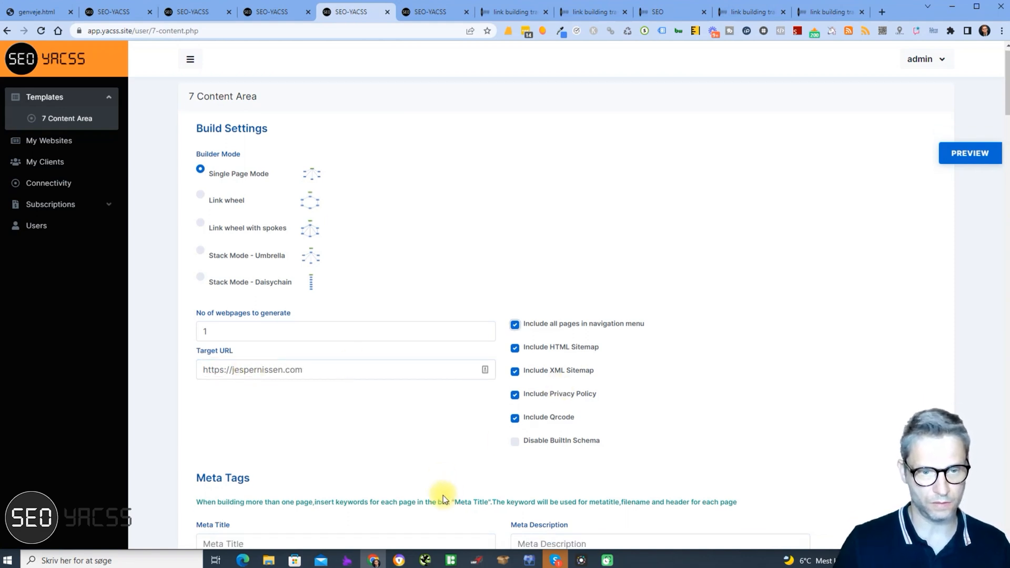
{"action": "scroll", "coordinate": [443, 498], "scroll_direction": "down", "scroll_amount": 5}
{"action": "left_click", "coordinate": [304, 293]}
{"action": "type", "text": "seo"}
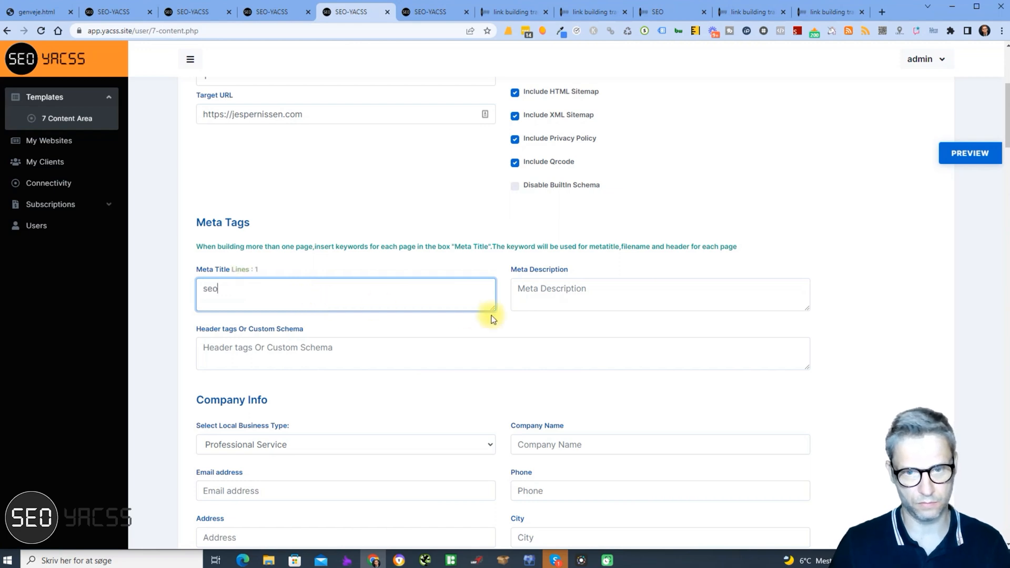
{"action": "left_click", "coordinate": [544, 291]}
{"action": "type", "text": "seo"}
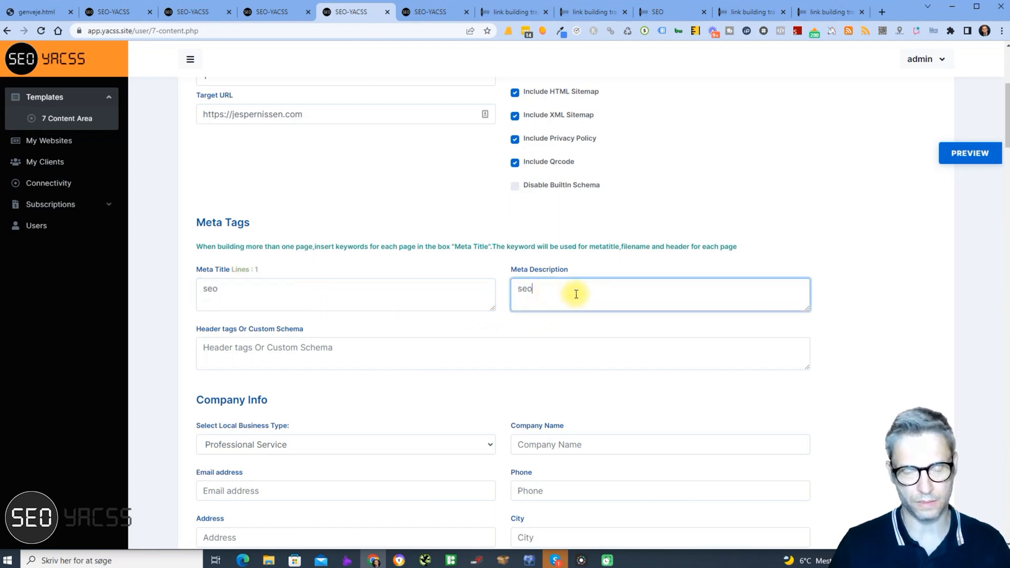
{"action": "scroll", "coordinate": [641, 326], "scroll_direction": "up", "scroll_amount": 1}
Preview the seo page and examine its footer for the QR code
{"action": "left_click", "coordinate": [972, 157]}
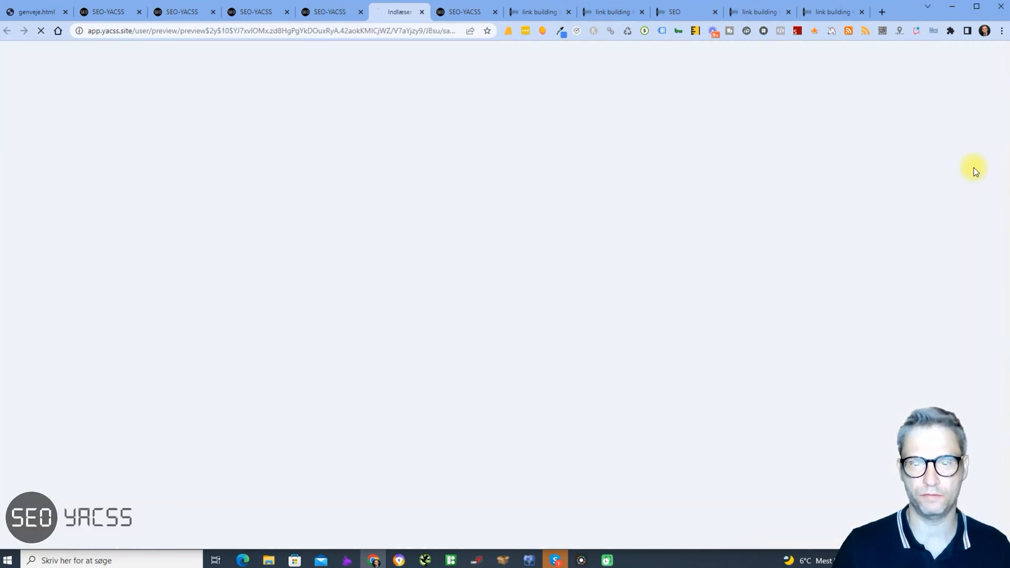
{"action": "scroll", "coordinate": [871, 191], "scroll_direction": "down", "scroll_amount": 3}
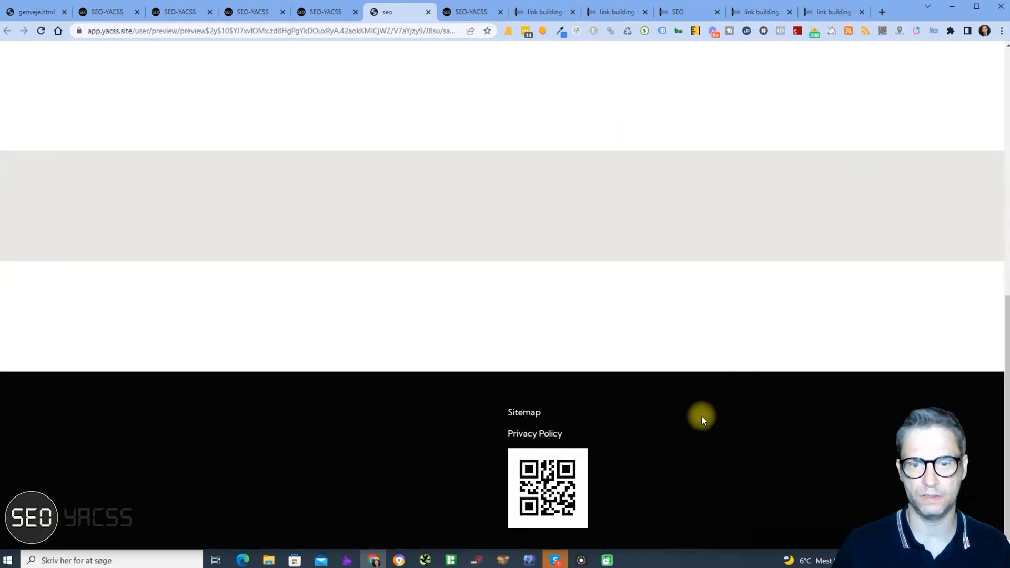
{"action": "scroll", "coordinate": [528, 474], "scroll_direction": "up", "scroll_amount": 3}
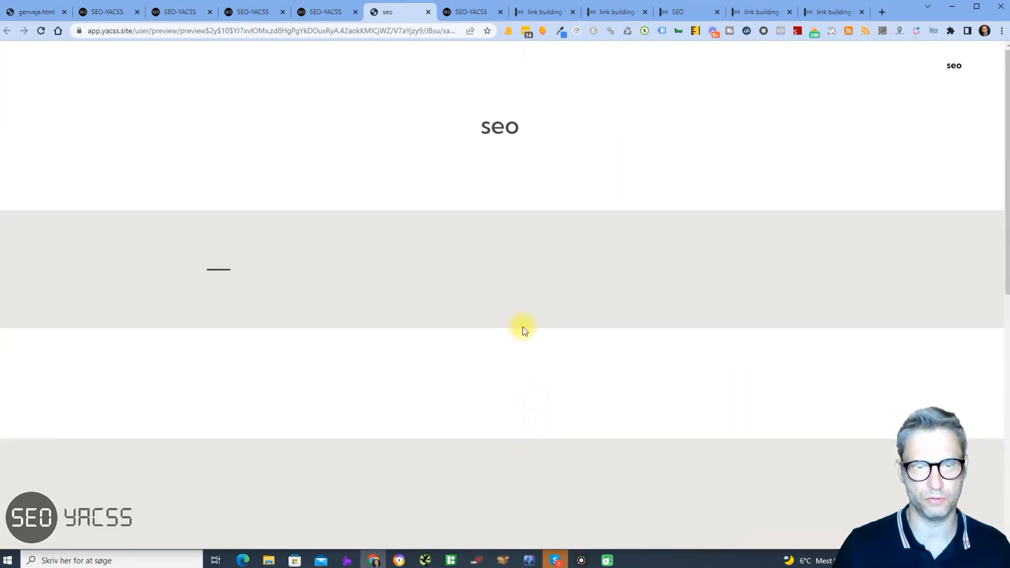
Check the footer area below the privacy policy link on the Azure-hosted link building training page for a QR code
{"action": "left_click", "coordinate": [474, 12]}
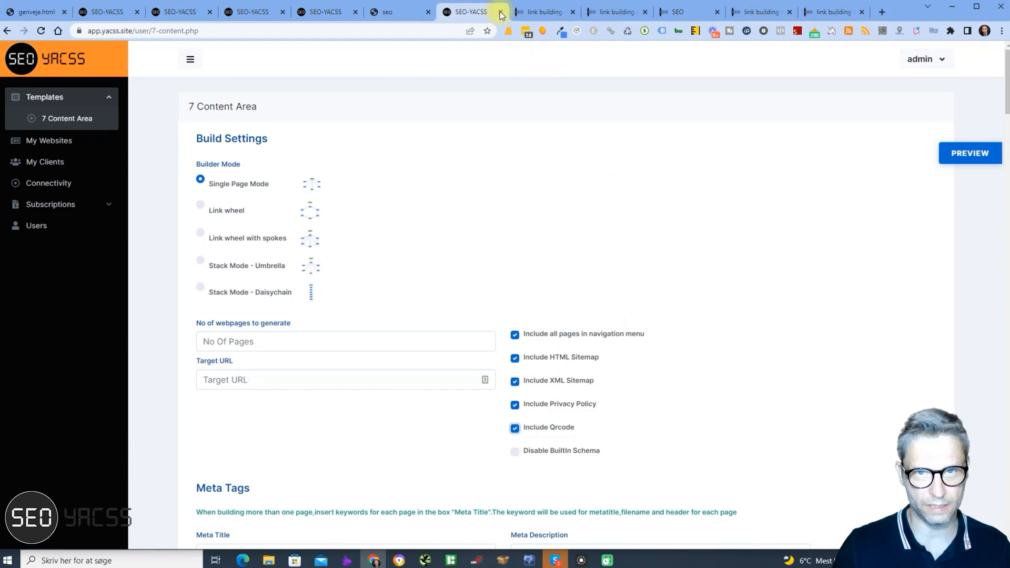
{"action": "left_click", "coordinate": [544, 12]}
{"action": "scroll", "coordinate": [827, 396], "scroll_direction": "down", "scroll_amount": 15}
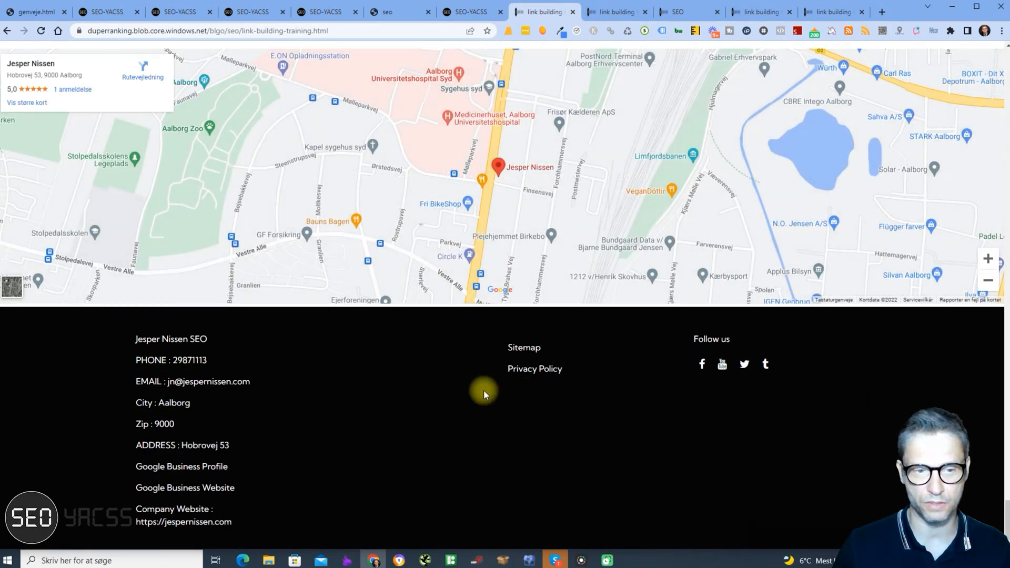
{"action": "left_click_drag", "start_coordinate": [484, 390], "coordinate": [532, 429]}
{"action": "left_click", "coordinate": [583, 447]}
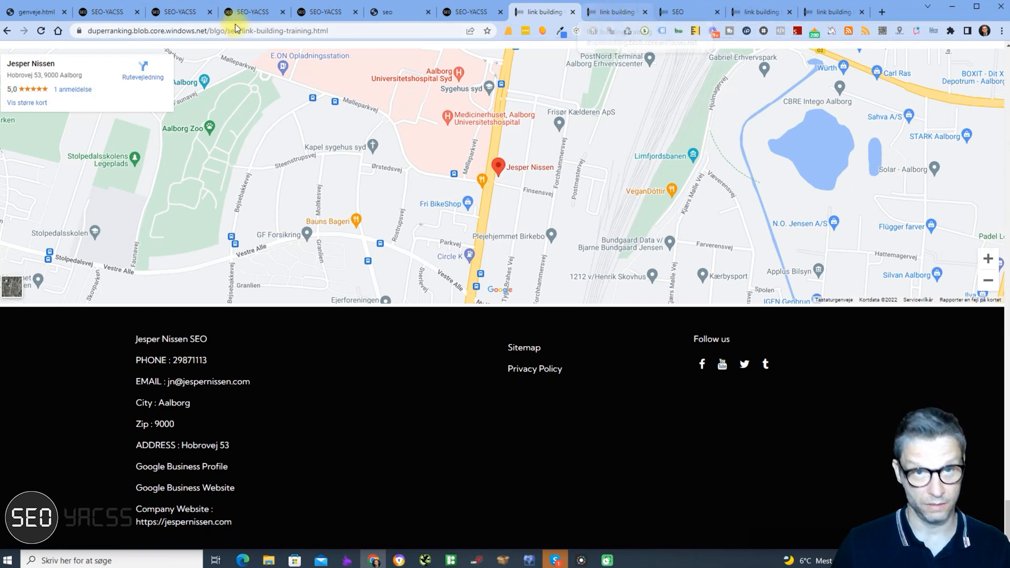
Generate the HTML files for the one-page seo website and open its Amazon S3 upload page
{"action": "left_click", "coordinate": [388, 12]}
{"action": "left_click", "coordinate": [336, 14]}
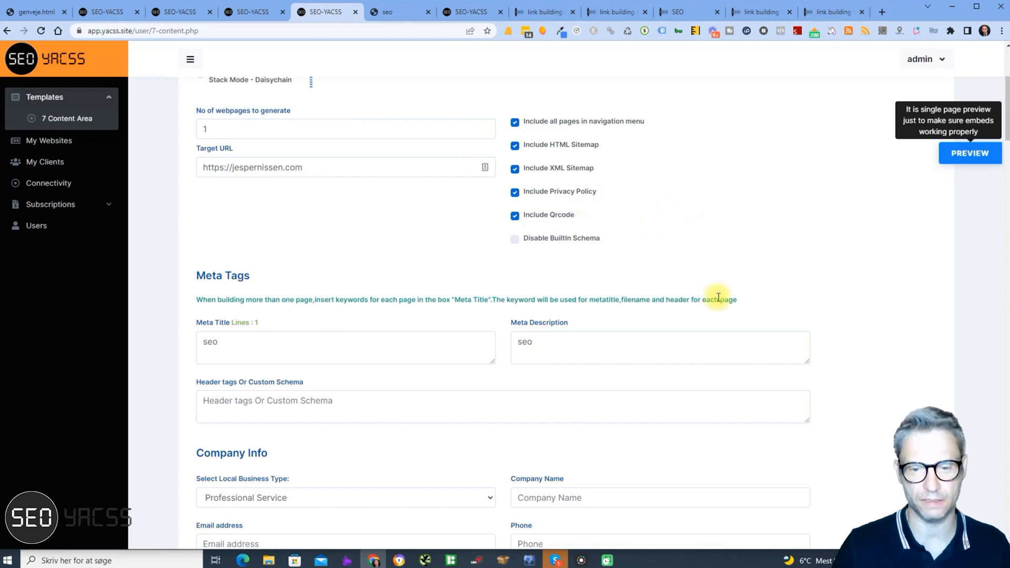
{"action": "scroll", "coordinate": [719, 298], "scroll_direction": "down", "scroll_amount": 20}
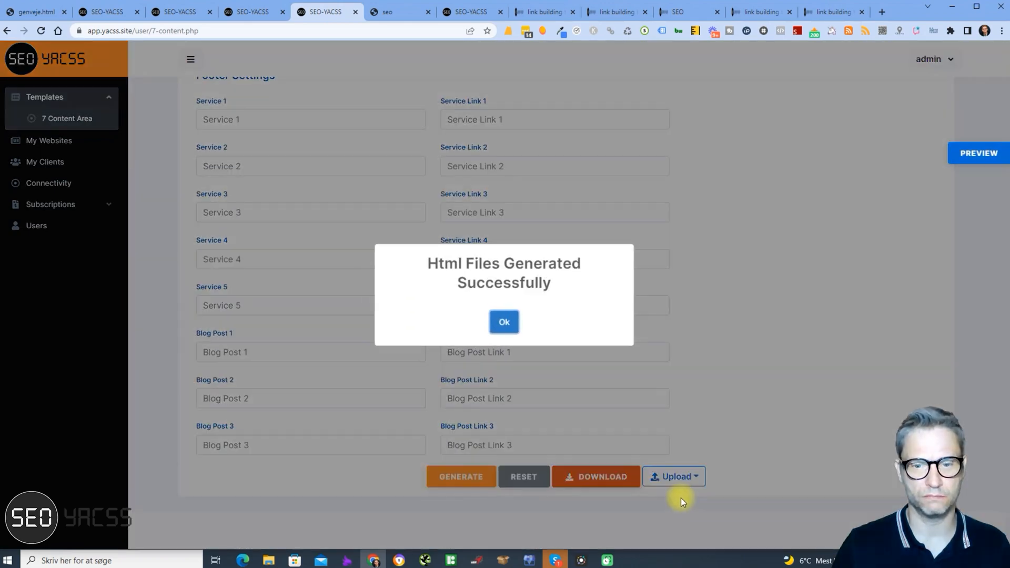
{"action": "key", "text": "Return"}
{"action": "left_click", "coordinate": [682, 477]}
{"action": "left_click", "coordinate": [682, 387]}
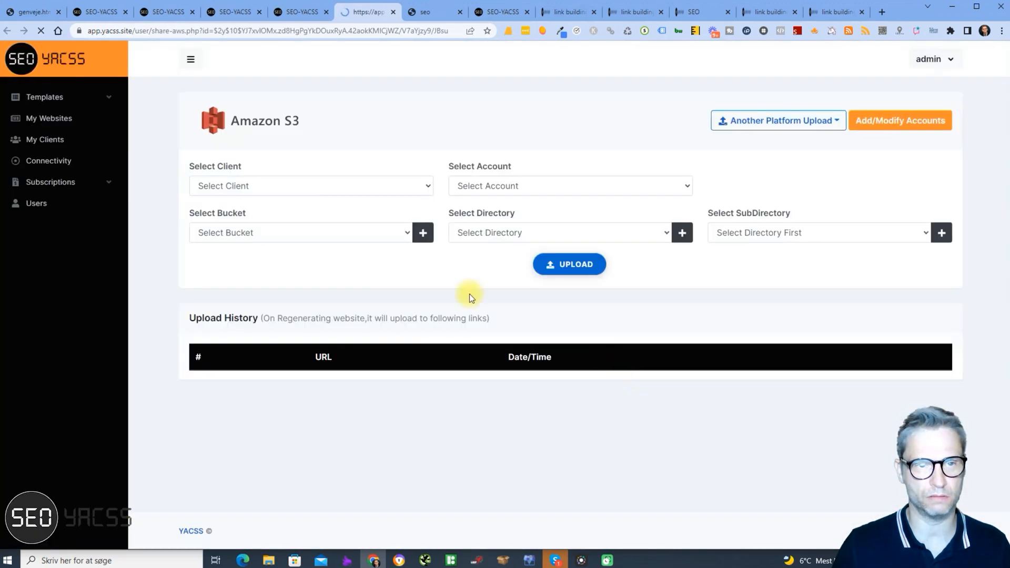
Select the client test13april2022, its test account and the bucket 29aprileast1 for the Amazon S3 upload
{"action": "left_click", "coordinate": [317, 185]}
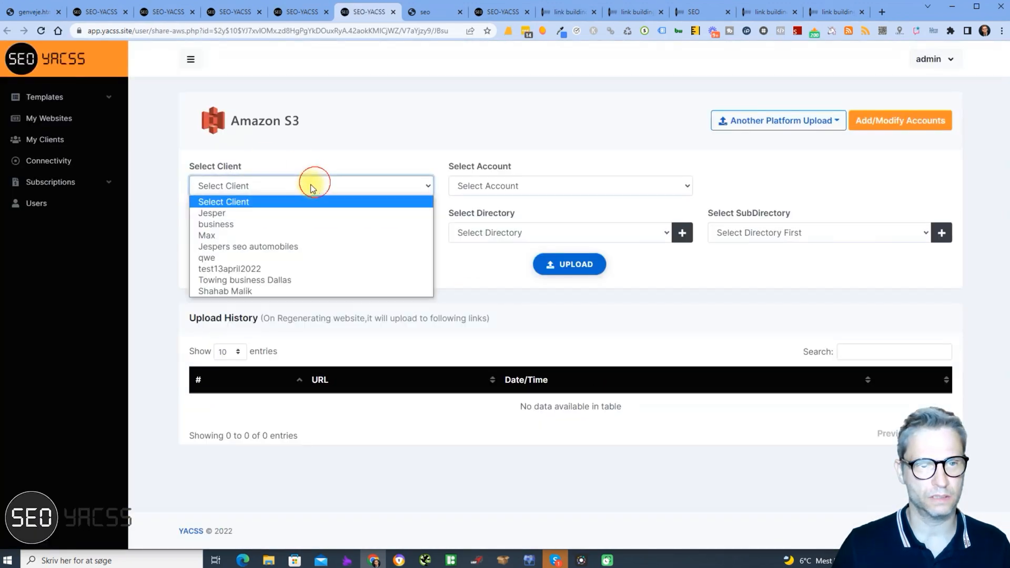
{"action": "left_click", "coordinate": [282, 270]}
{"action": "left_click", "coordinate": [471, 189]}
{"action": "left_click", "coordinate": [471, 223]}
{"action": "left_click", "coordinate": [322, 234]}
{"action": "left_click", "coordinate": [310, 232]}
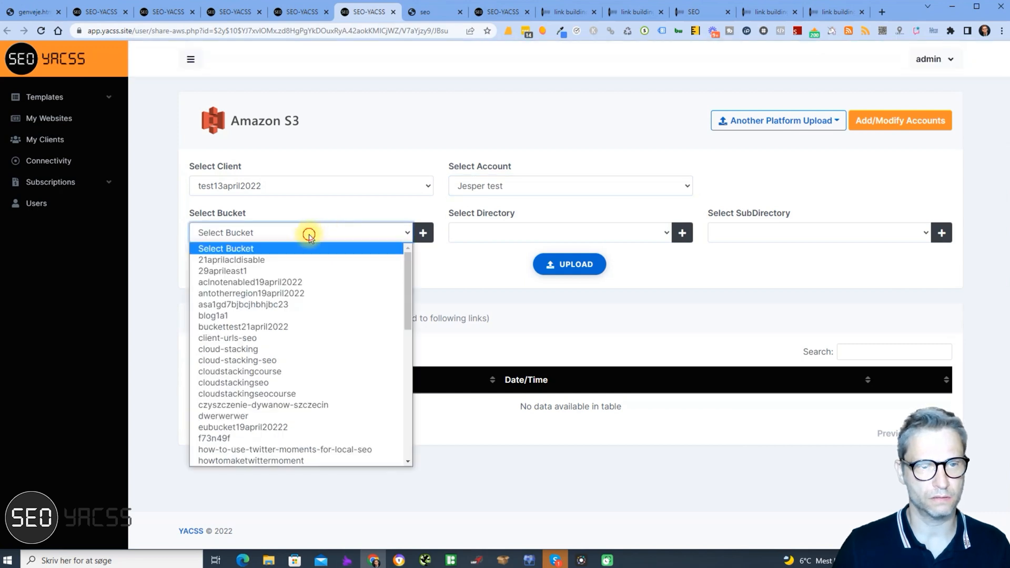
{"action": "left_click", "coordinate": [254, 272]}
Add a new directory named test20 to the bucket and upload the website to it
{"action": "left_click", "coordinate": [549, 231]}
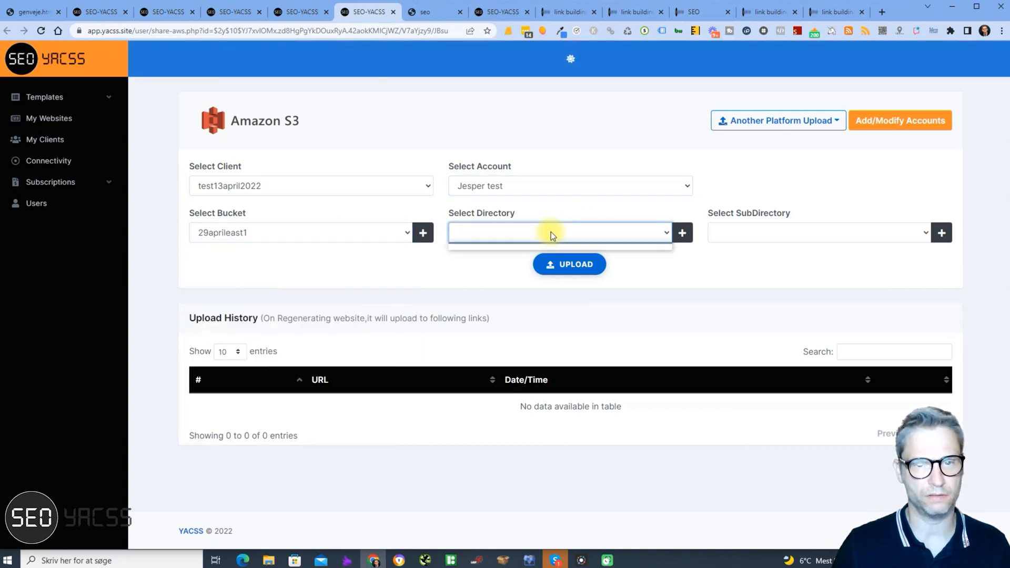
{"action": "left_click", "coordinate": [682, 233]}
{"action": "left_click", "coordinate": [418, 315]}
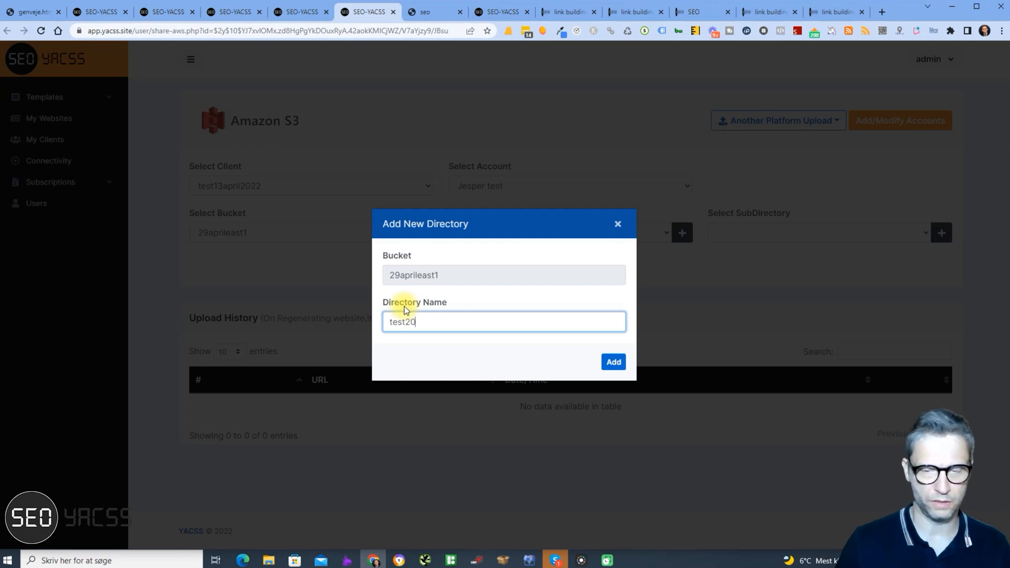
{"action": "left_click", "coordinate": [613, 362]}
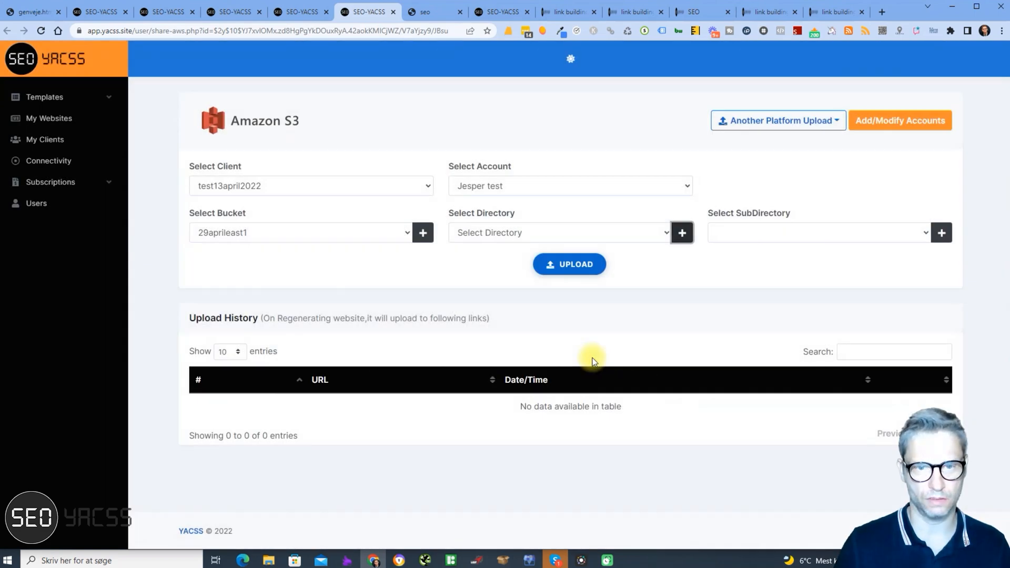
{"action": "left_click", "coordinate": [583, 266]}
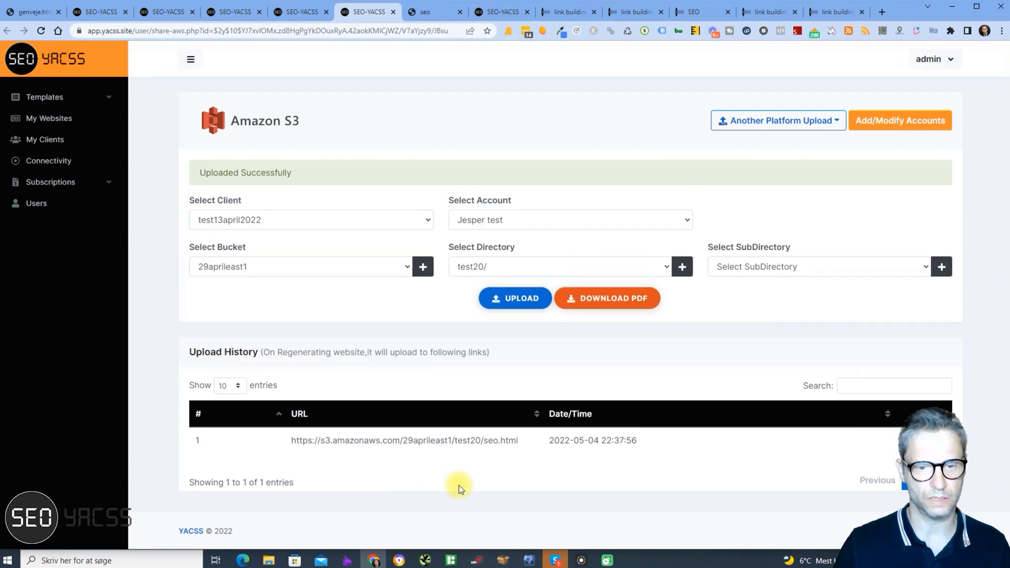
Open the uploaded seo.html page from its upload history URL and check the footer for the QR code
{"action": "left_click_drag", "start_coordinate": [526, 441], "coordinate": [276, 443]}
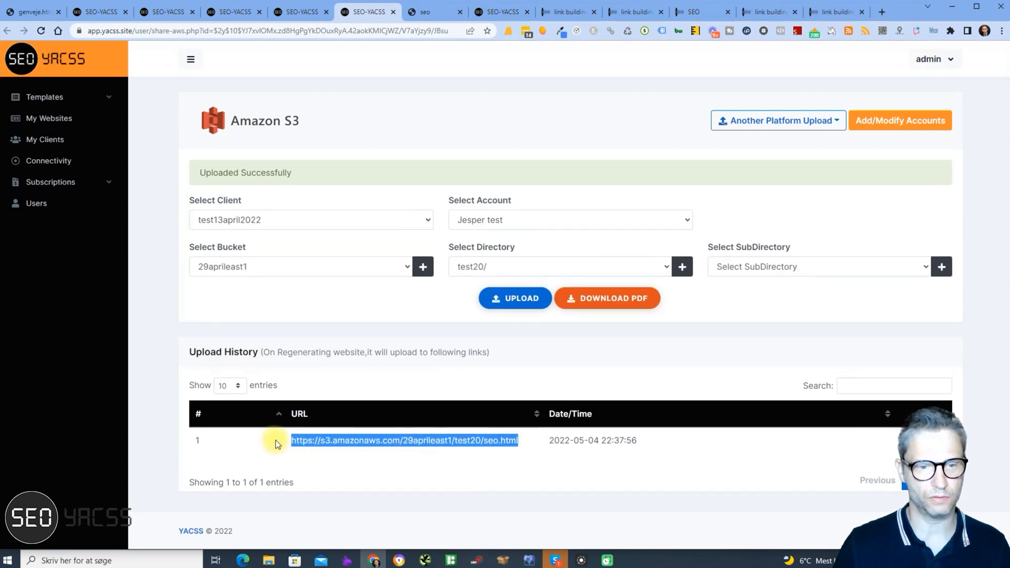
{"action": "right_click", "coordinate": [344, 444]}
{"action": "left_click", "coordinate": [405, 340]}
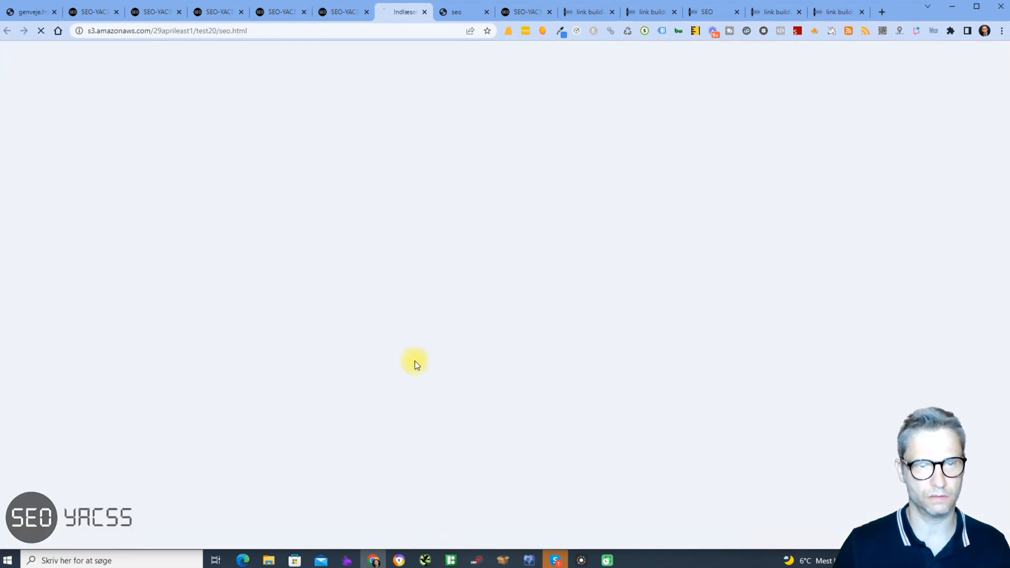
{"action": "scroll", "coordinate": [585, 324], "scroll_direction": "down", "scroll_amount": 5}
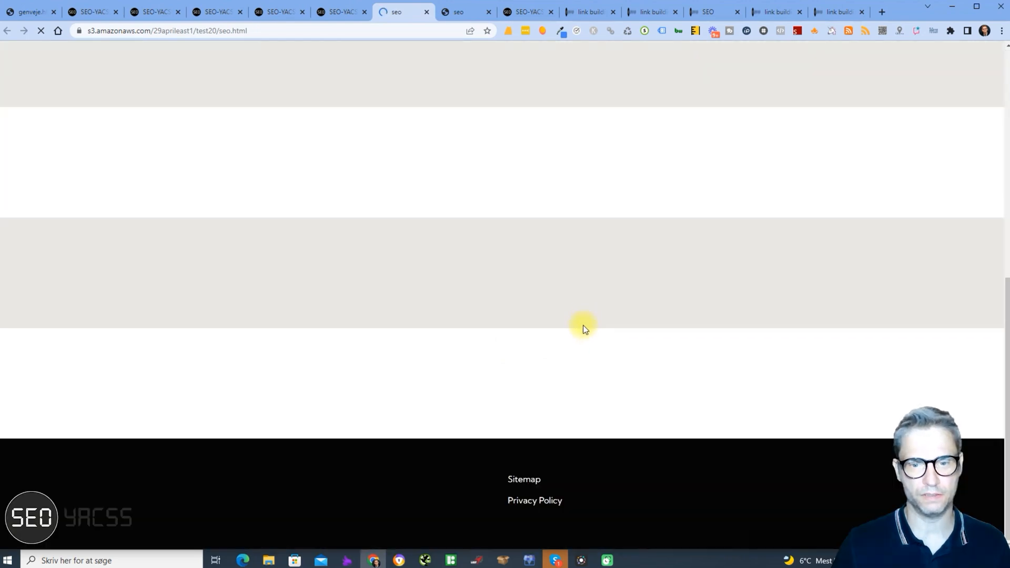
Examine the QR code below the Privacy Policy link in the seo.html footer together with the page's web address
{"action": "scroll", "coordinate": [575, 324], "scroll_direction": "down", "scroll_amount": 10}
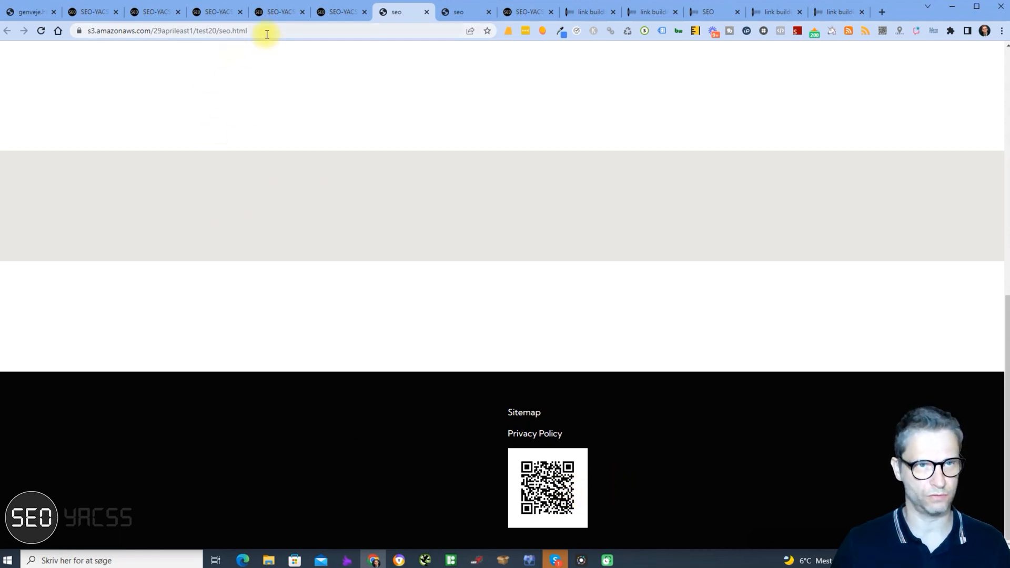
{"action": "left_click", "coordinate": [267, 34]}
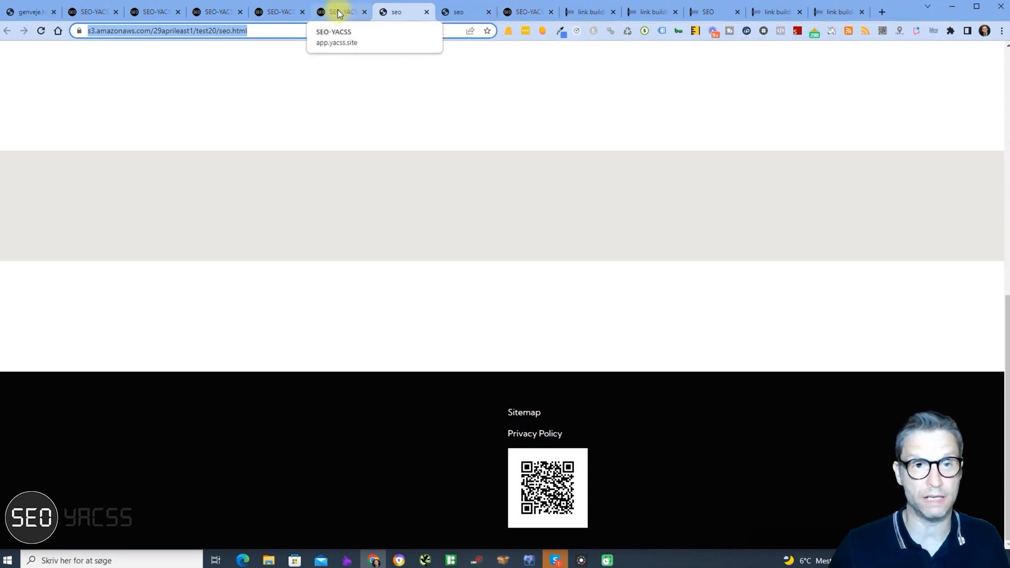
{"action": "left_click", "coordinate": [512, 455]}
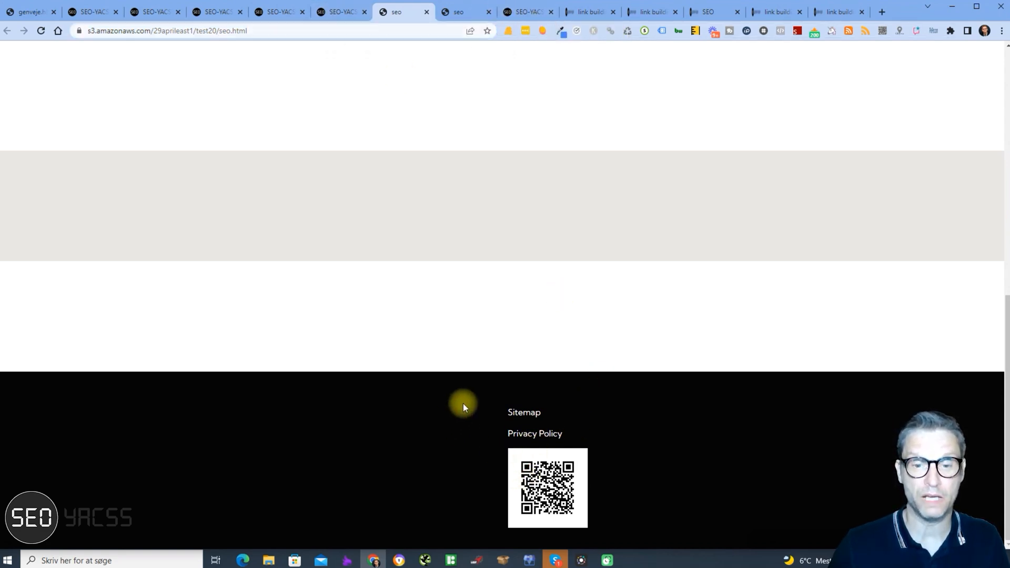
{"action": "left_click_drag", "start_coordinate": [465, 403], "coordinate": [628, 476]}
{"action": "left_click", "coordinate": [725, 468]}
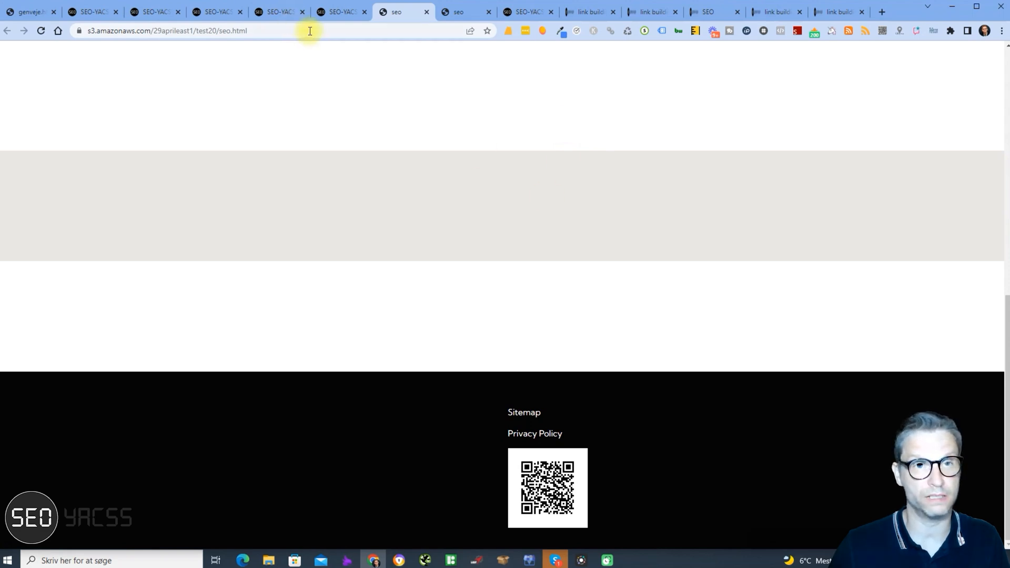
Return to the Amazon S3 upload page in YACSS and expand the Templates entry to show its 7 Content Area option
{"action": "left_click", "coordinate": [344, 12]}
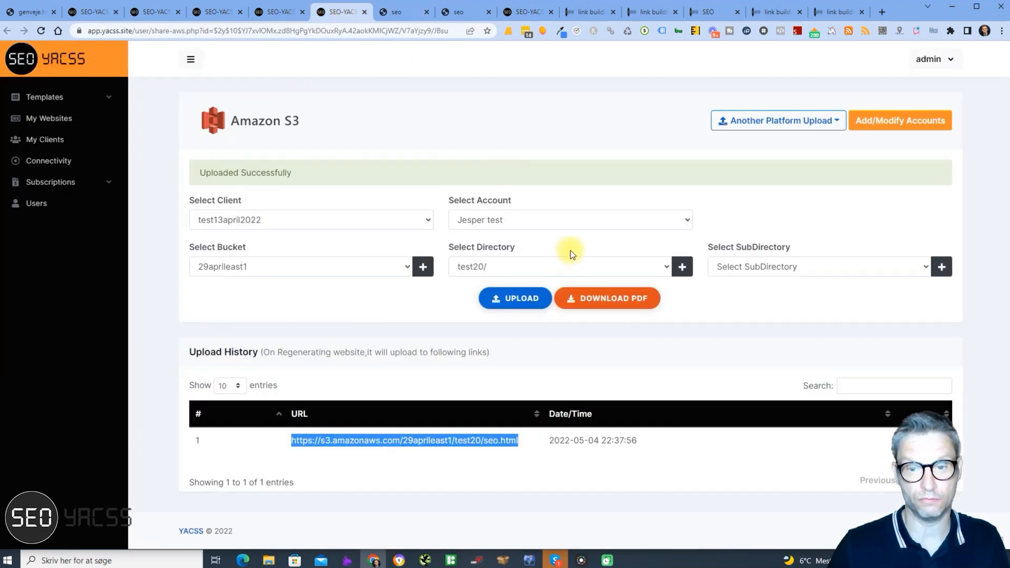
{"action": "left_click", "coordinate": [19, 104]}
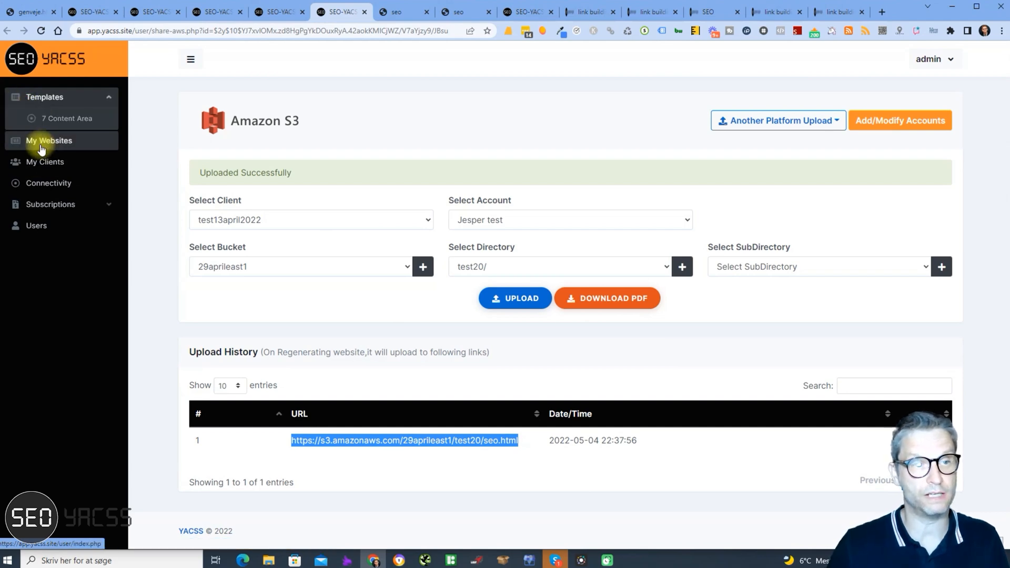
{"action": "left_click", "coordinate": [152, 127]}
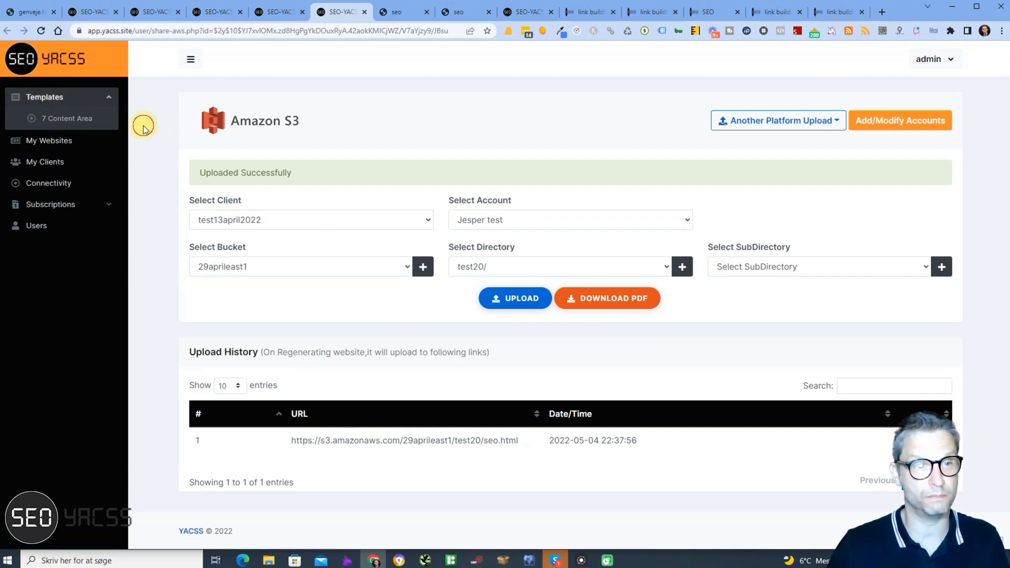